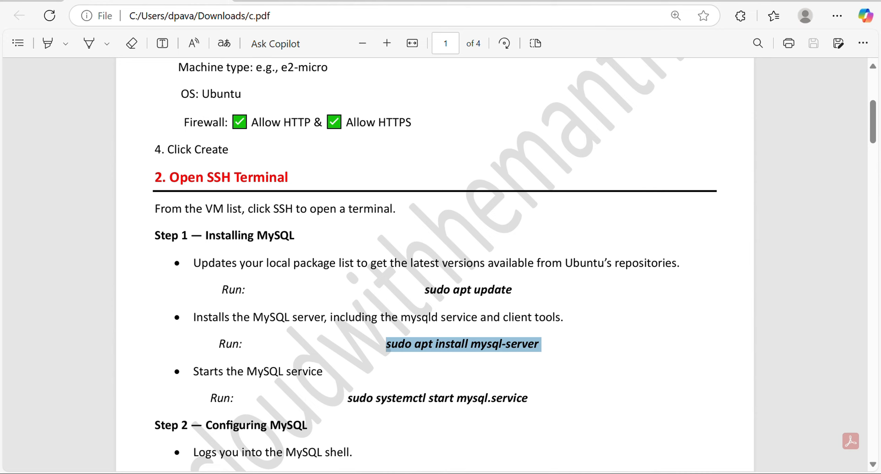
# - Scroll the PDF guide up to '1. Create a VM Instance in GCP' and switch to the Google Cloud console
pyautogui.scroll(4, 435, 265)
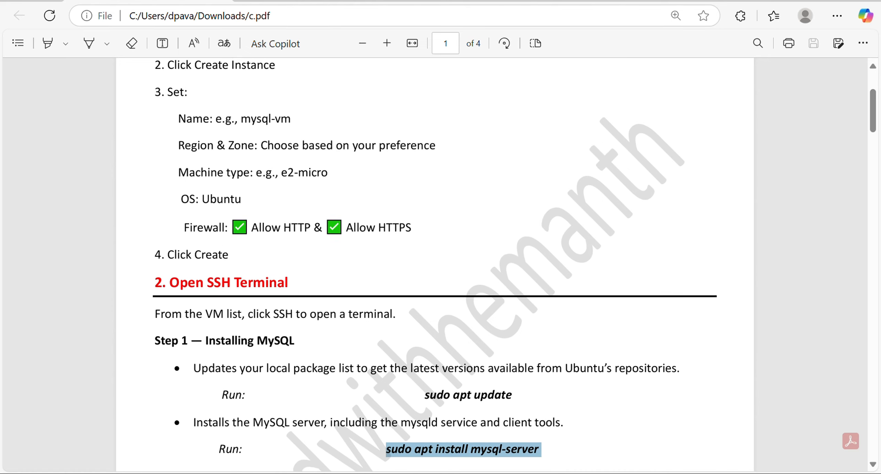
pyautogui.scroll(4, 435, 265)
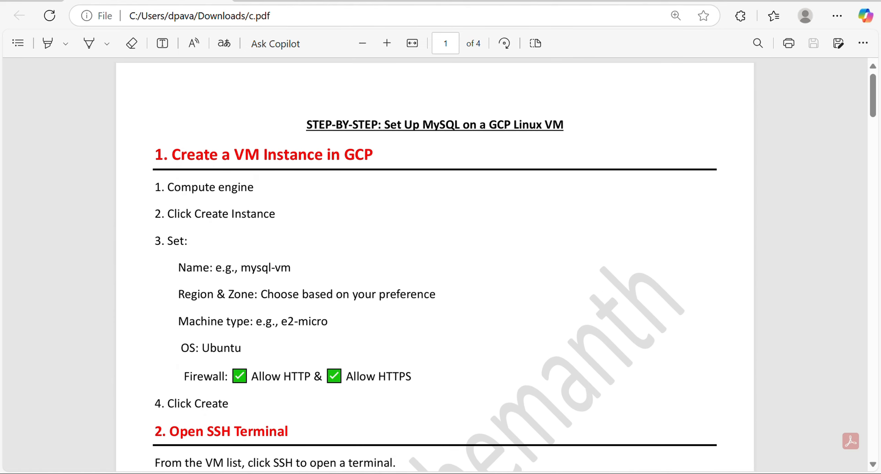
pyautogui.hotkey('alt', 'Tab')
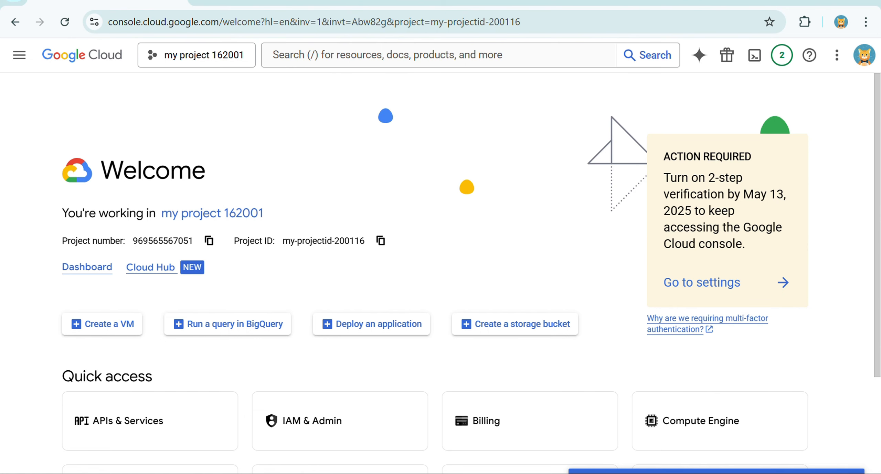
# - Search the console for 'virtual machine' and open the VM instances page
pyautogui.press('/')
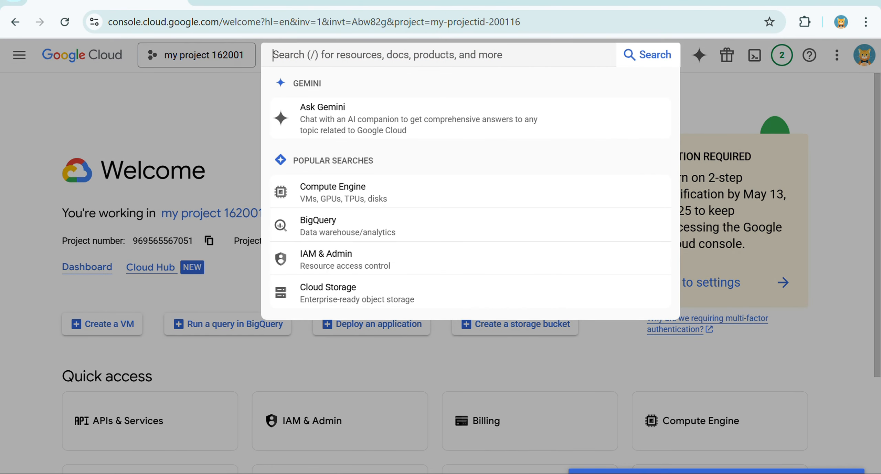
pyautogui.write('virtual')
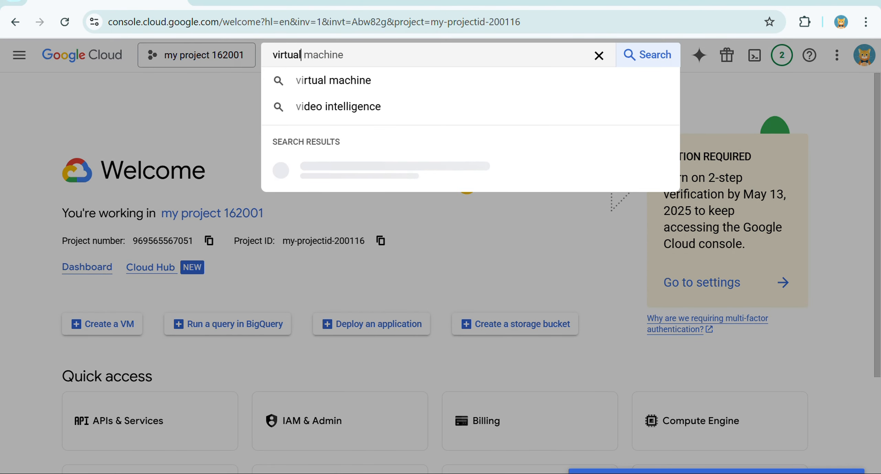
pyautogui.write(' machine')
pyautogui.press('Return')
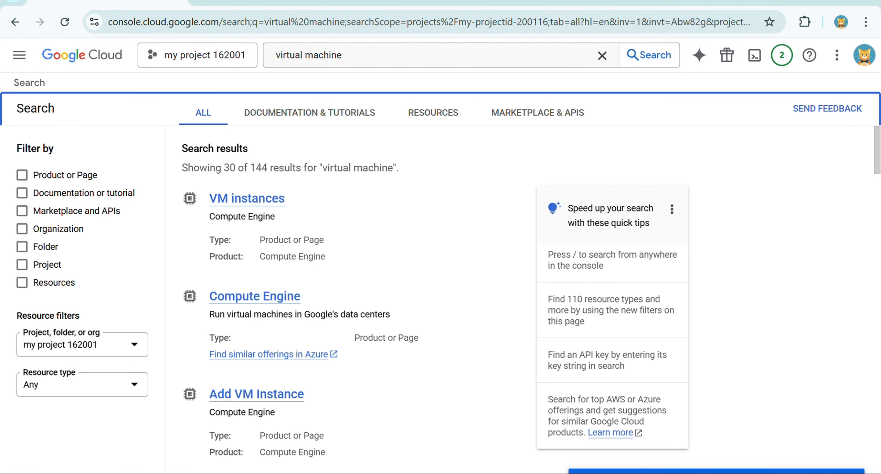
pyautogui.click(247, 198)
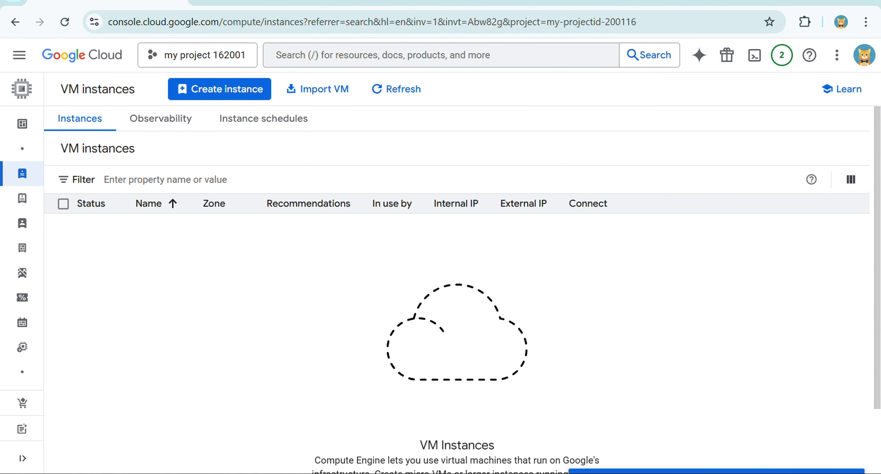
# - Open the Compute Engine overview via a 'compute' search and start a new instance
pyautogui.write('/')
pyautogui.write('com')
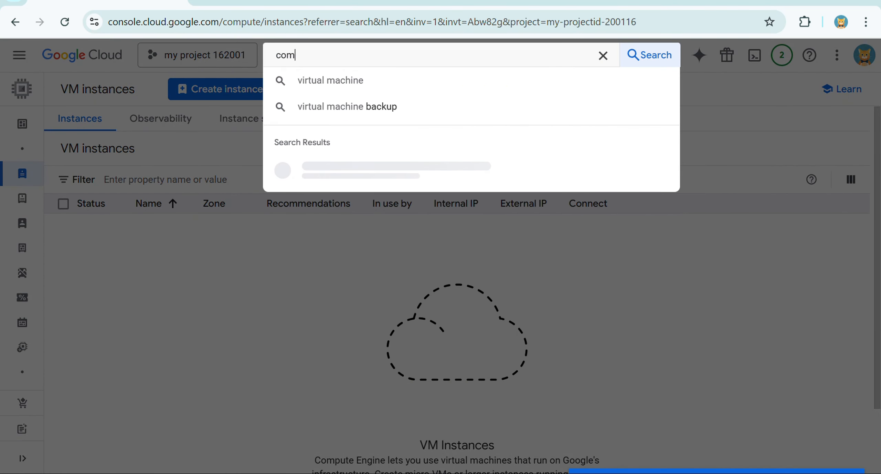
pyautogui.write('ute')
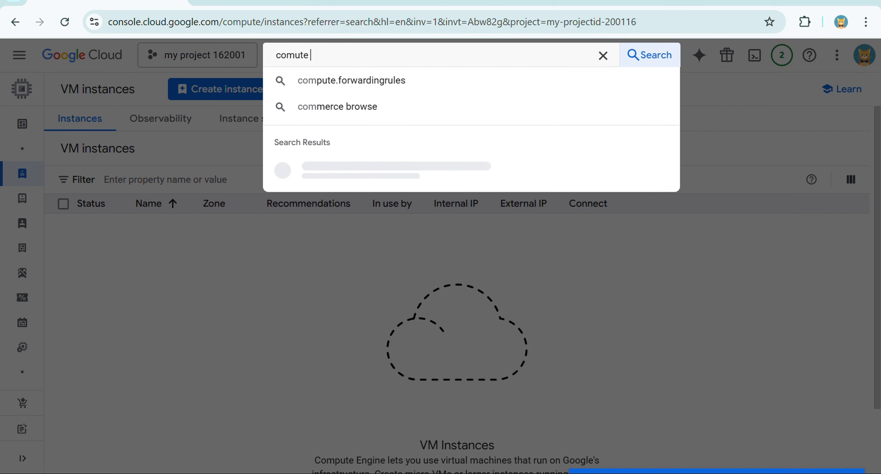
pyautogui.press('Return')
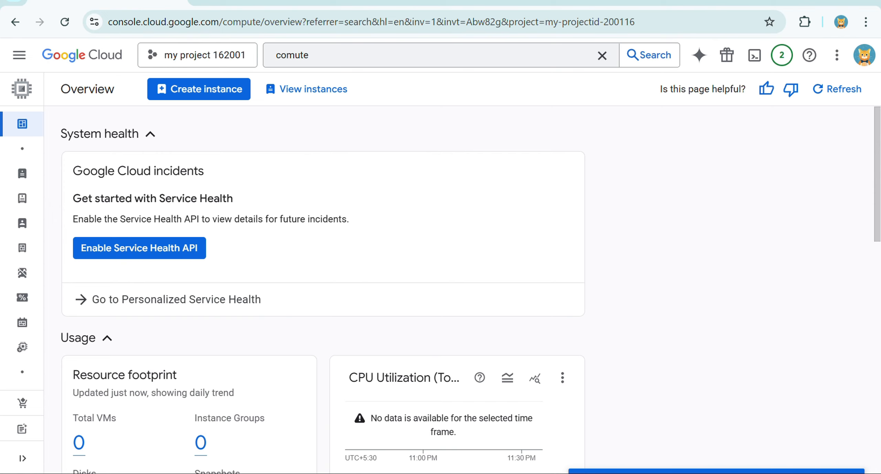
pyautogui.scroll(1, 199, 141)
pyautogui.scroll(5, 197, 104)
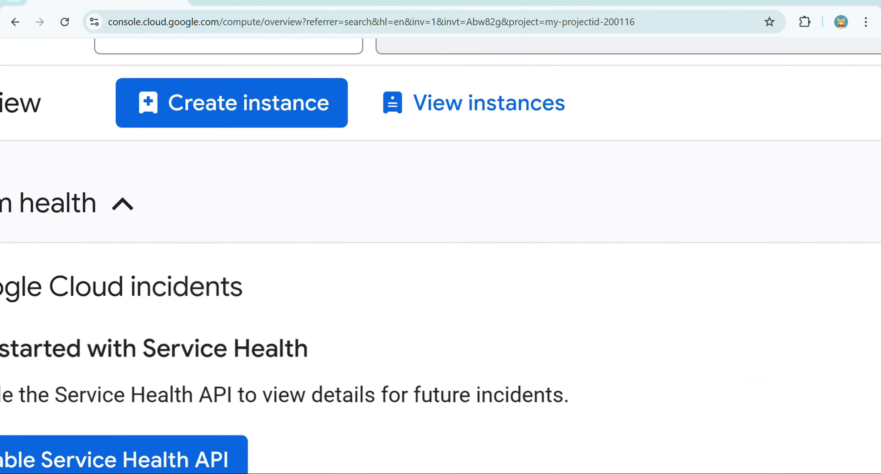
pyautogui.click(235, 103)
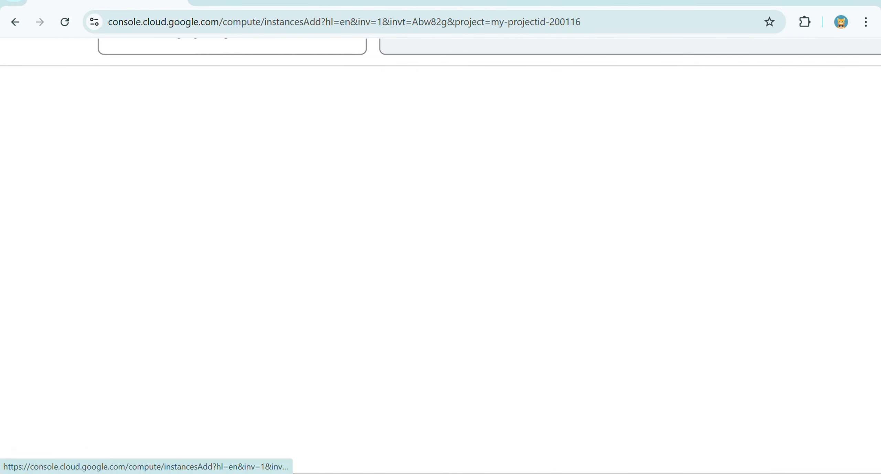
pyautogui.scroll(-3, 236, 104)
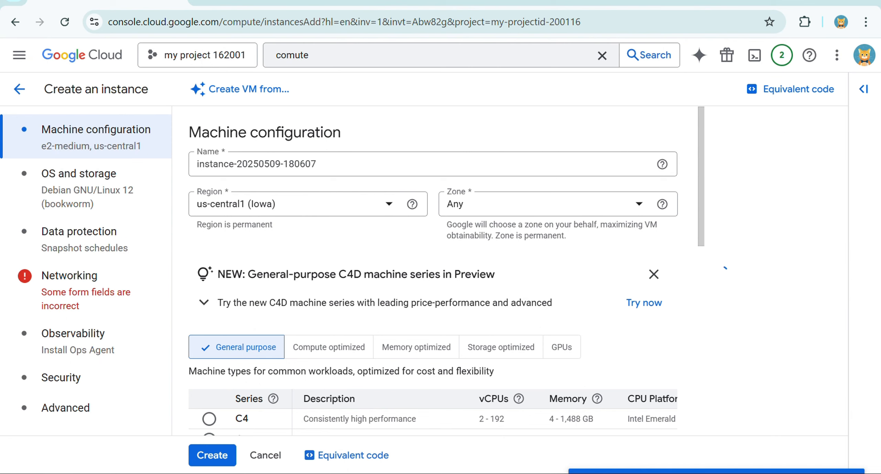
# - Find the guide's step 3 settings, select Name through Allow HTTPS, then return to the instance form
pyautogui.hotkey('alt', 'Tab')
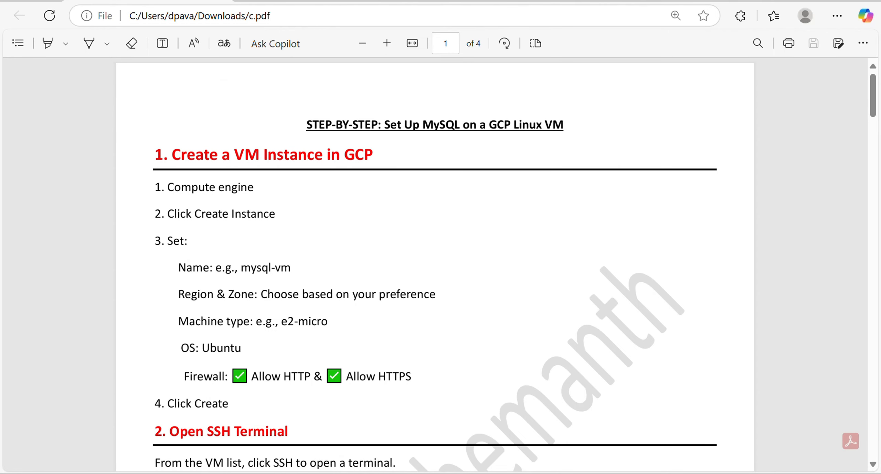
pyautogui.scroll(5, 330, 207)
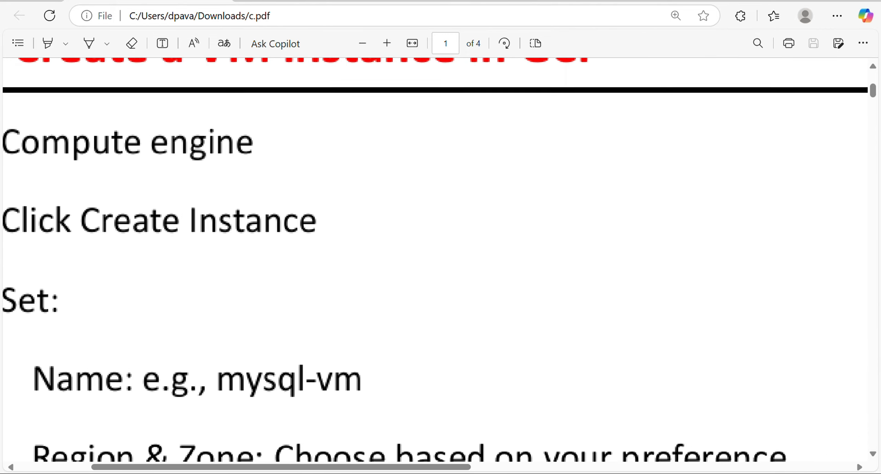
pyautogui.hscroll(-2, 330, 206)
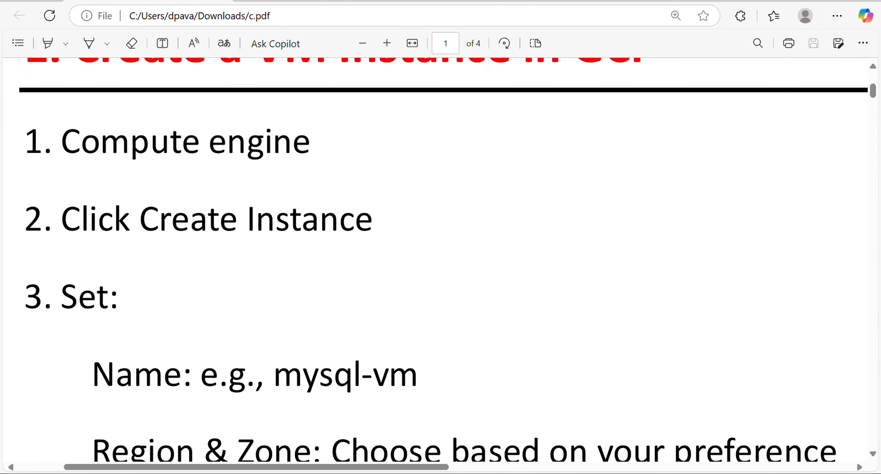
pyautogui.scroll(-1, 444, 260)
pyautogui.scroll(-4, 410, 207)
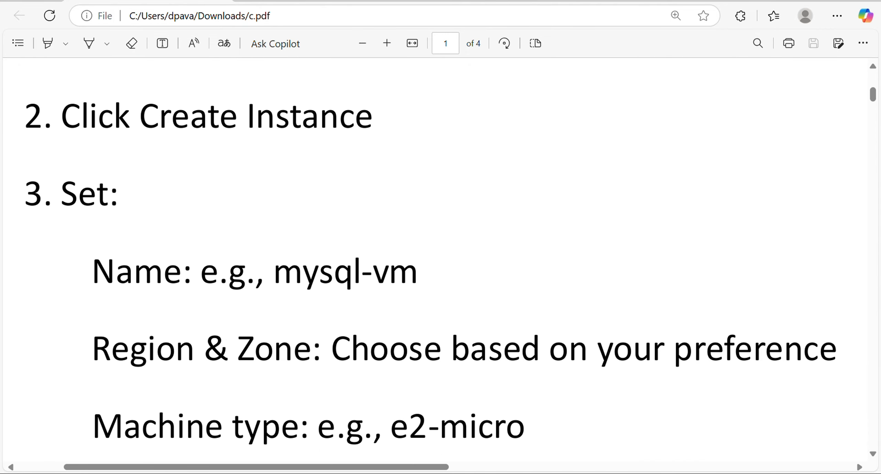
pyautogui.scroll(-1, 410, 207)
pyautogui.scroll(-1, 647, 153)
pyautogui.scroll(-2, 647, 153)
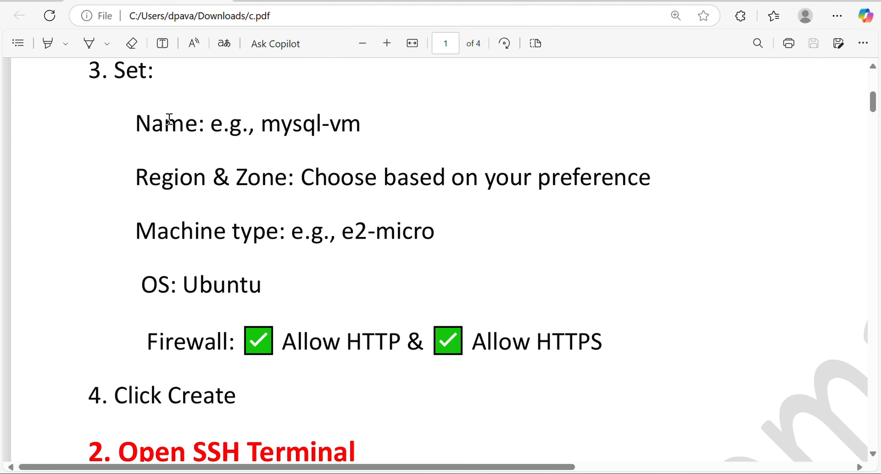
pyautogui.moveTo(196, 152); pyautogui.dragTo(608, 344)
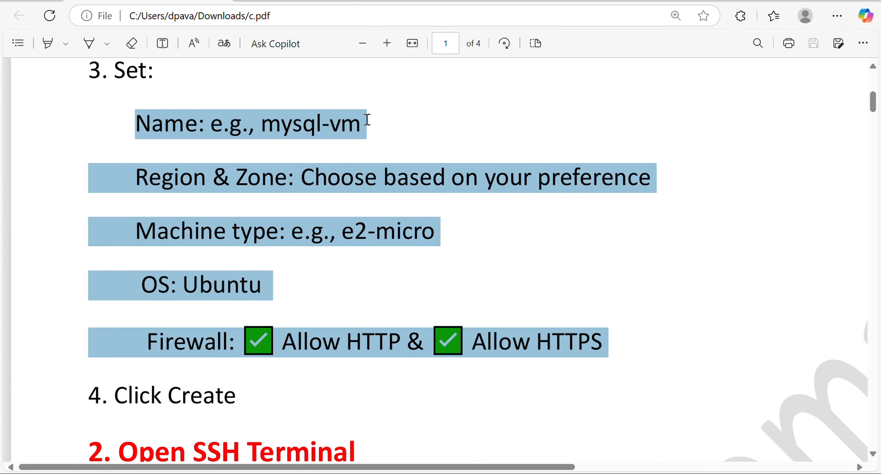
pyautogui.hotkey('alt', 'Tab')
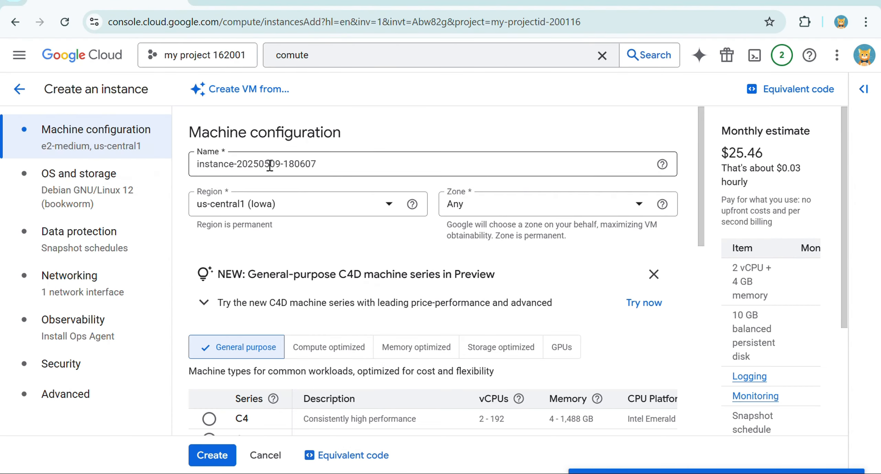
pyautogui.tripleClick(274, 163)
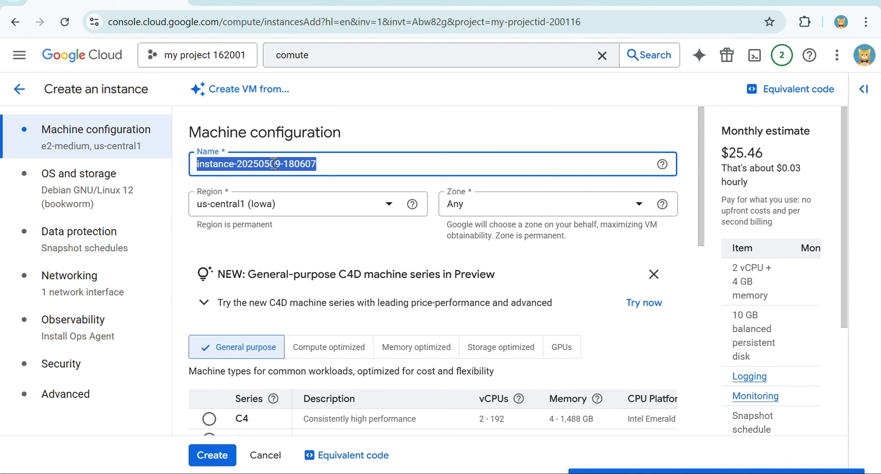
pyautogui.write('my-sq')
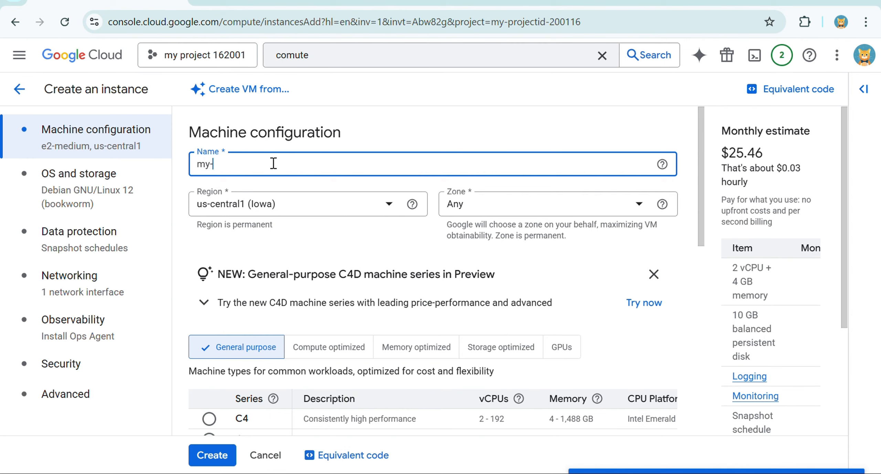
pyautogui.press('BackSpace')
pyautogui.press('BackSpace')
pyautogui.press('BackSpace')
pyautogui.write('sql-vm')
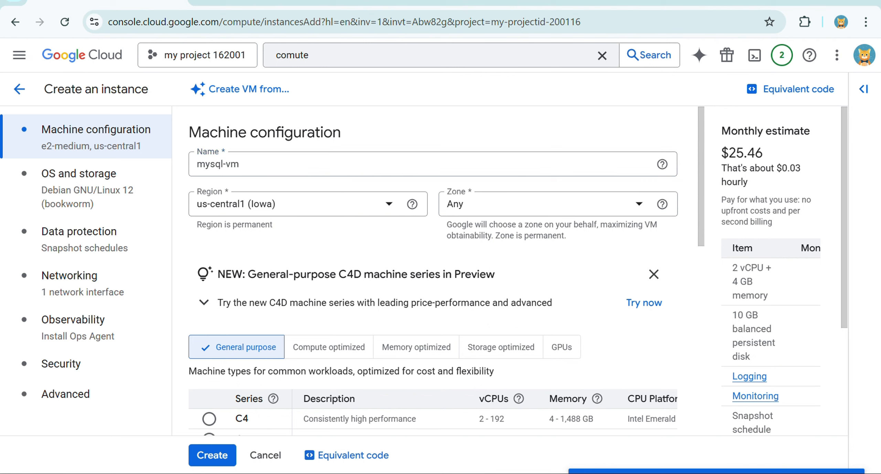
pyautogui.click(389, 204)
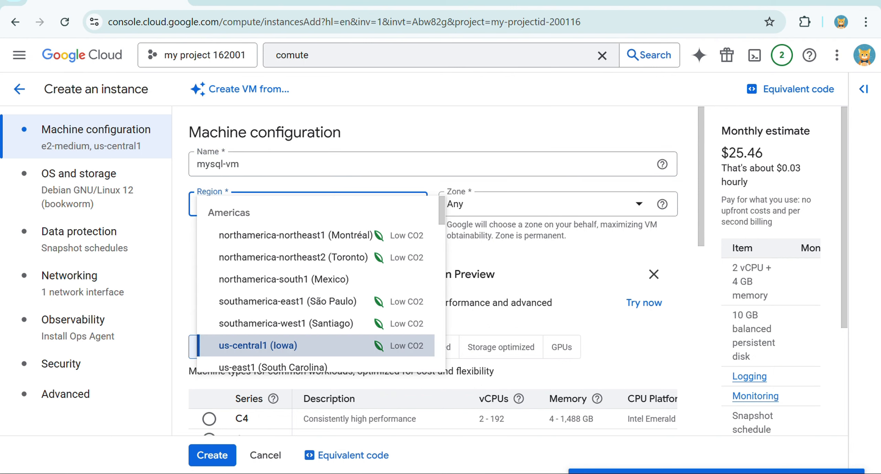
pyautogui.press('Return')
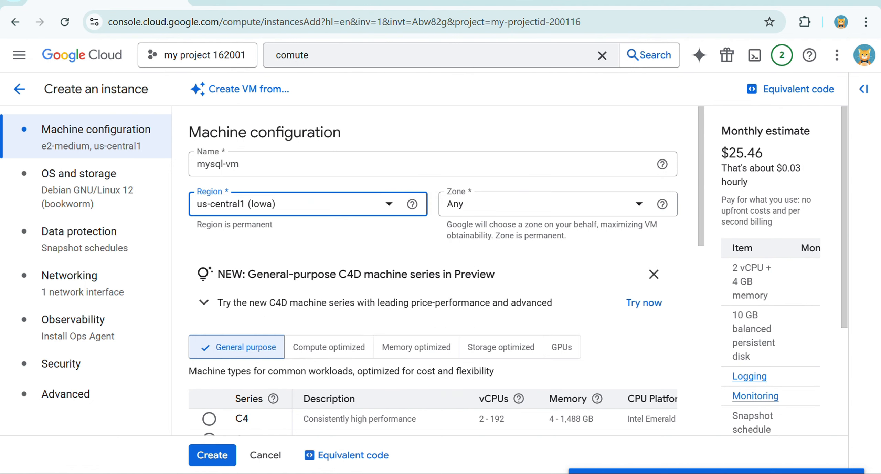
# - Pick the Shared-core e2-micro preset (2 vCPU, 1 GB memory), dropping the estimate to $7.11
pyautogui.scroll(-4, 433, 271)
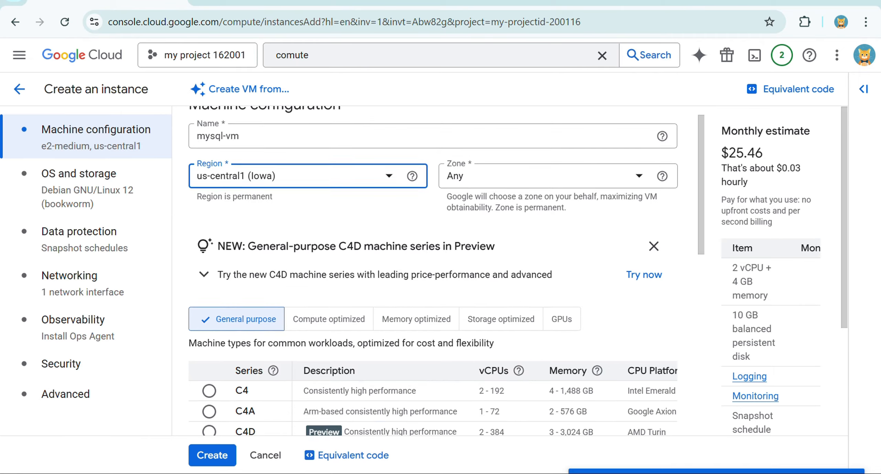
pyautogui.scroll(3, 434, 270)
pyautogui.scroll(-7, 433, 270)
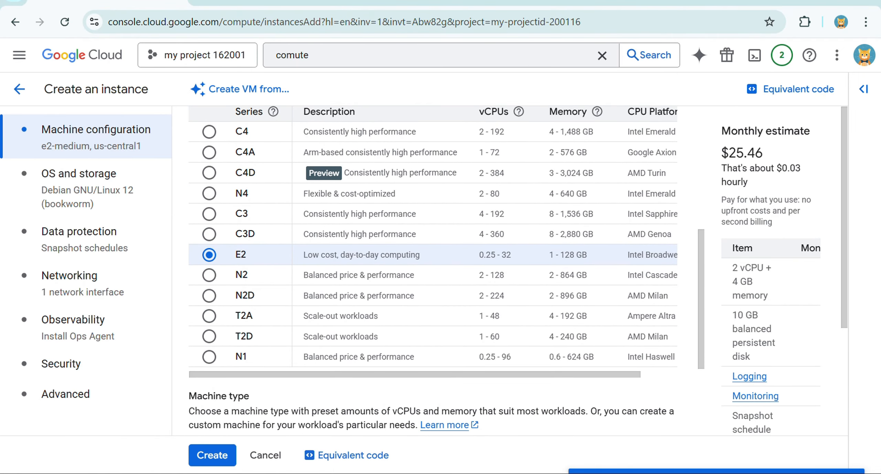
pyautogui.scroll(1, 433, 270)
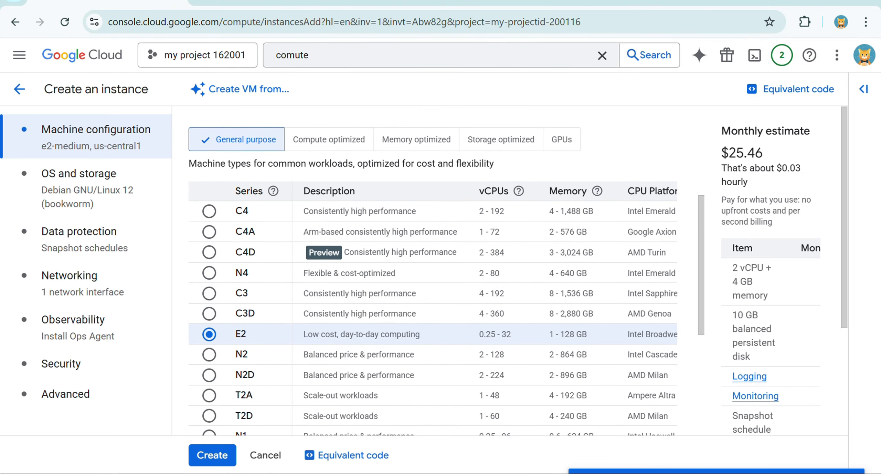
pyautogui.scroll(-1, 433, 271)
pyautogui.scroll(-5, 433, 270)
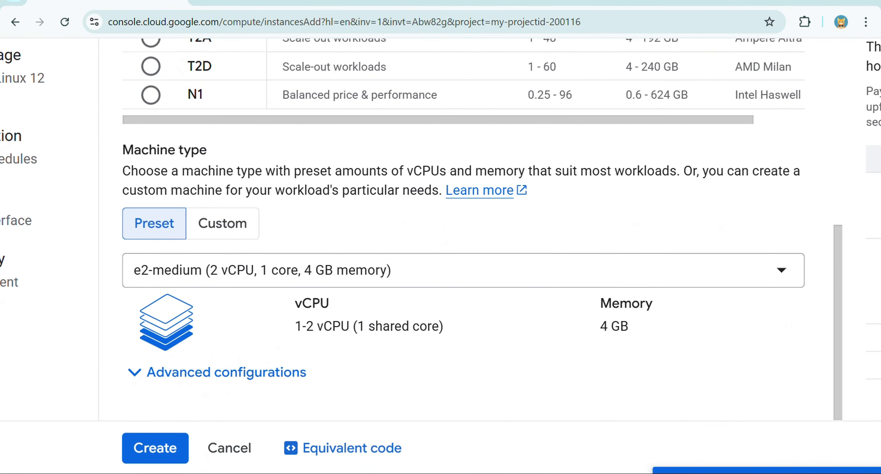
pyautogui.scroll(-3, 432, 327)
pyautogui.click(432, 327)
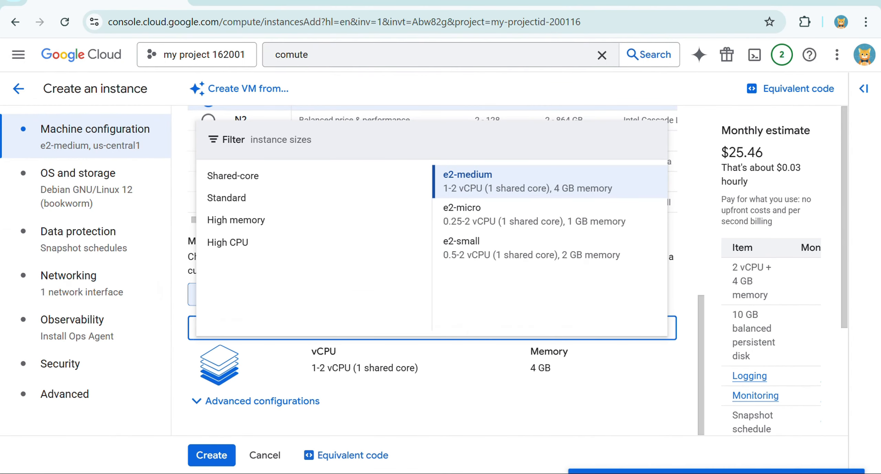
pyautogui.click(516, 215)
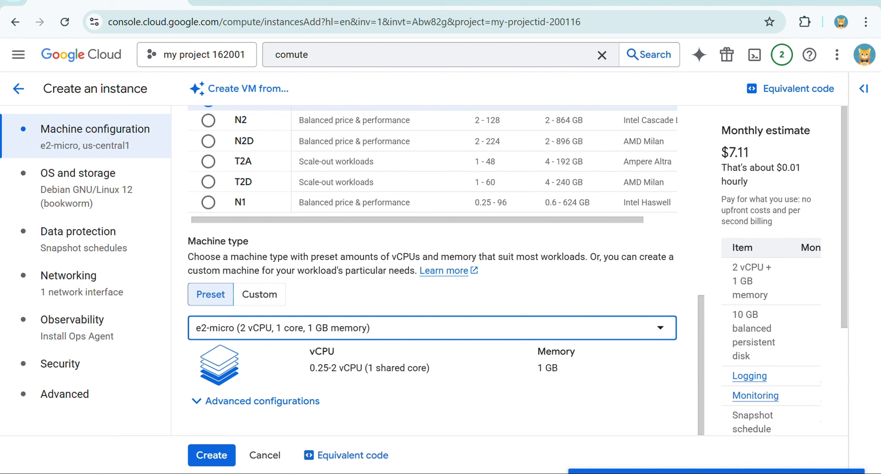
pyautogui.click(432, 327)
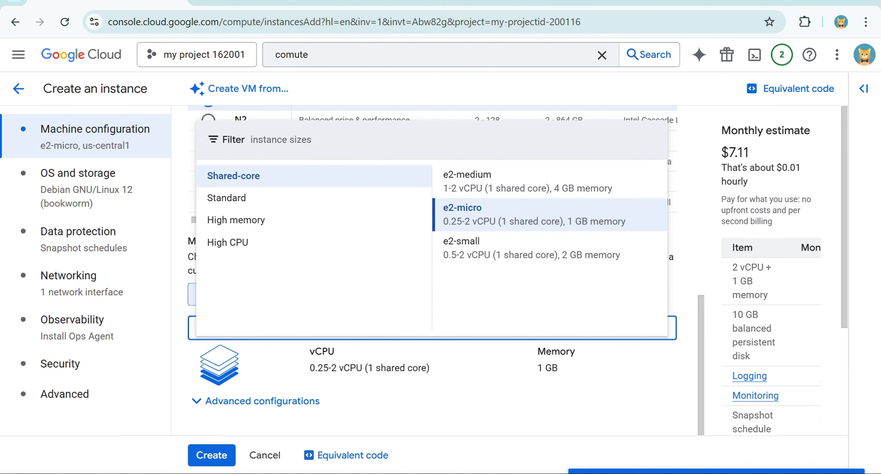
pyautogui.click(516, 182)
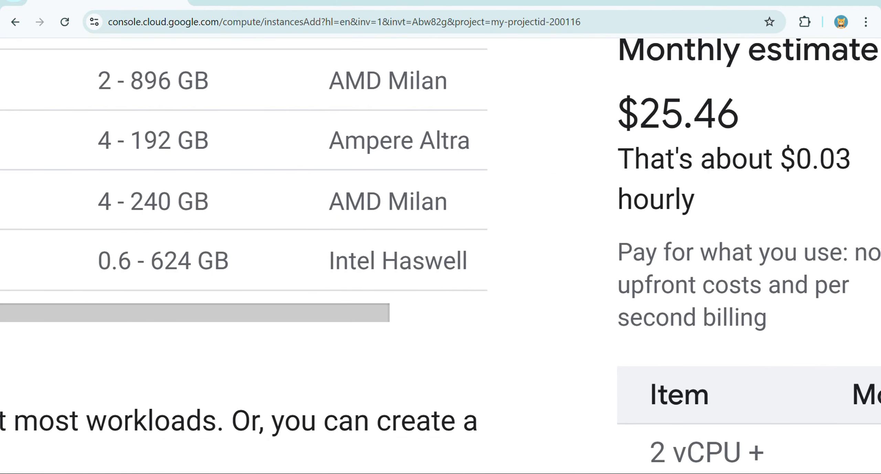
pyautogui.click(433, 327)
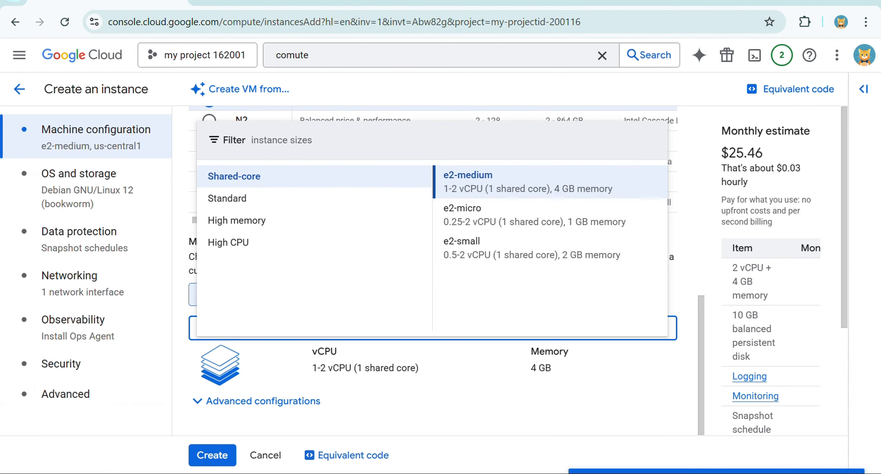
pyautogui.click(462, 214)
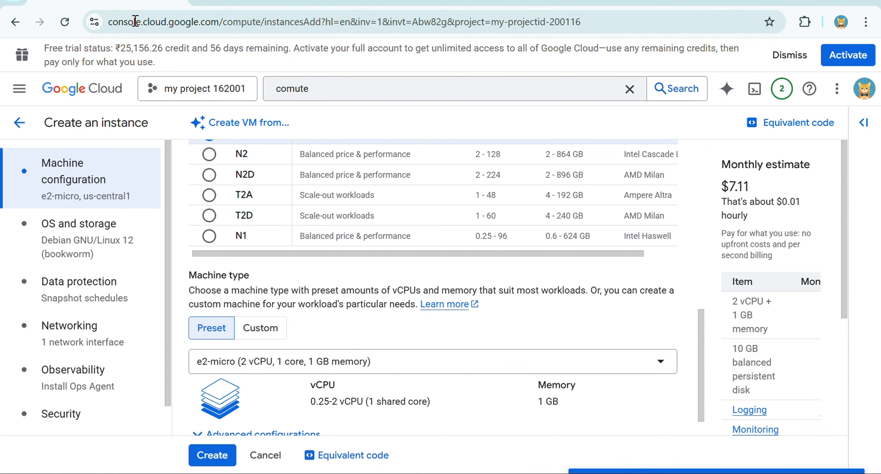
# - Dismiss the free-trial credit notice and show OS and storage with its Debian 12, 10 GB disk
pyautogui.moveTo(105, 48); pyautogui.dragTo(176, 60)
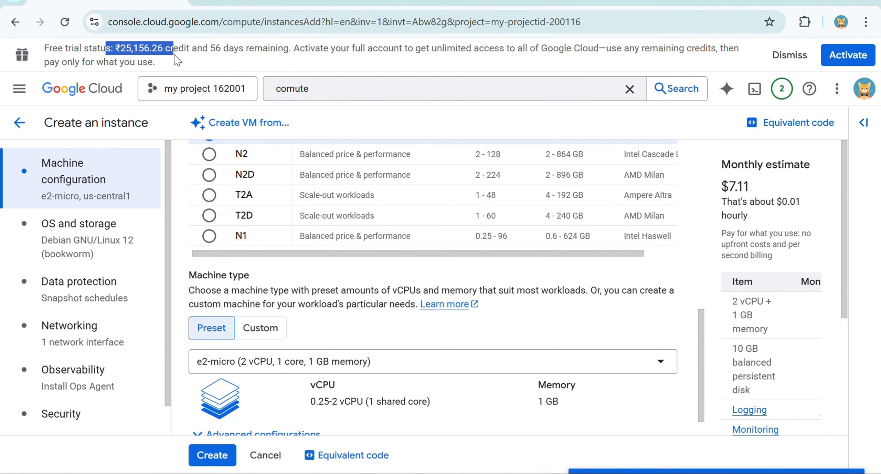
pyautogui.click(771, 59)
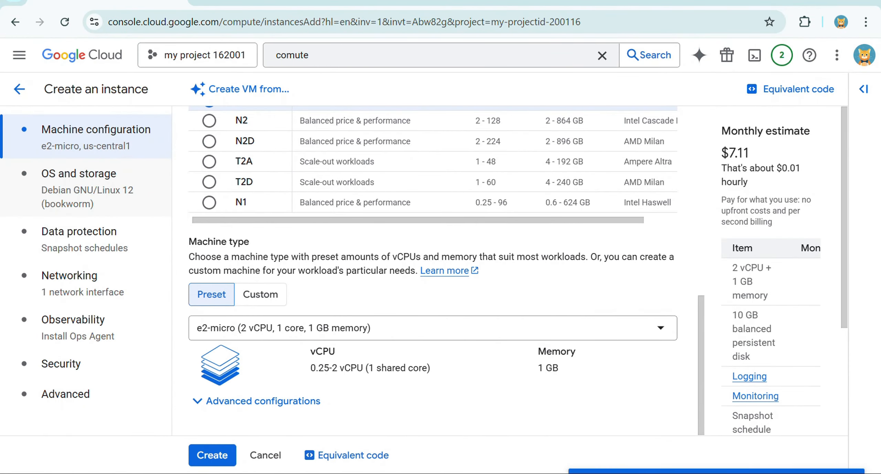
pyautogui.click(78, 173)
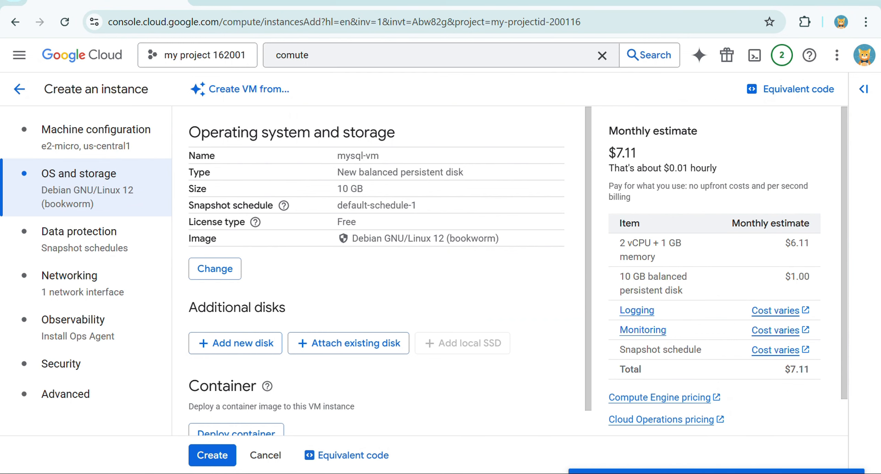
# - Swap the Debian GNU/Linux 12 boot image for Ubuntu 25.04 Minimal on the 10 GB balanced disk
pyautogui.click(215, 269)
pyautogui.click(386, 189)
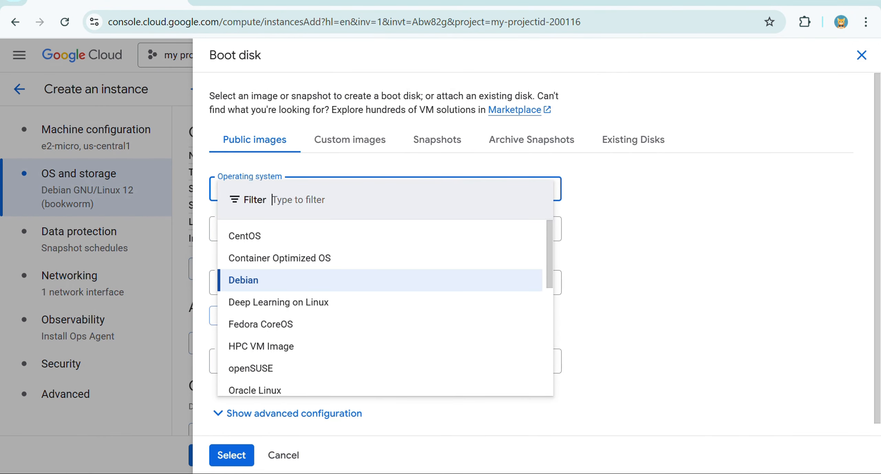
pyautogui.write('ub')
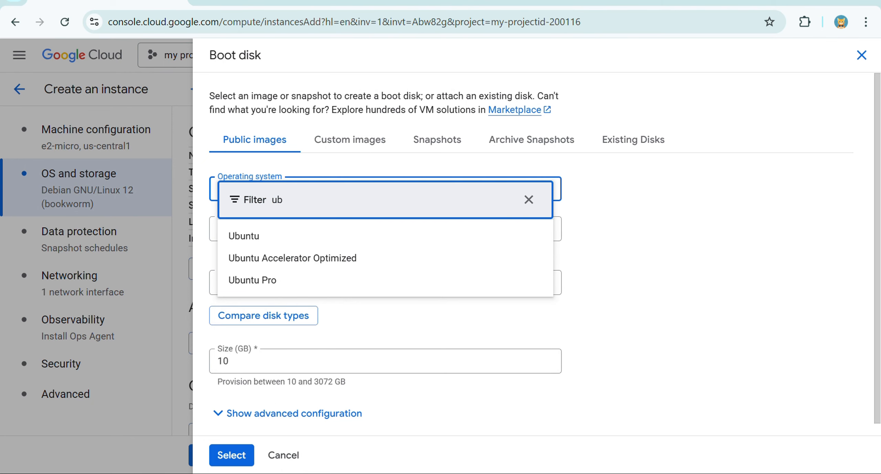
pyautogui.click(243, 236)
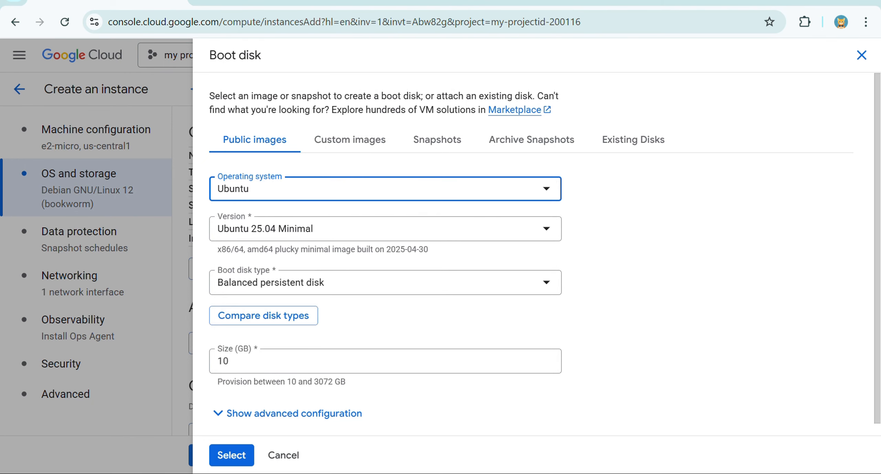
pyautogui.scroll(-1, 543, 254)
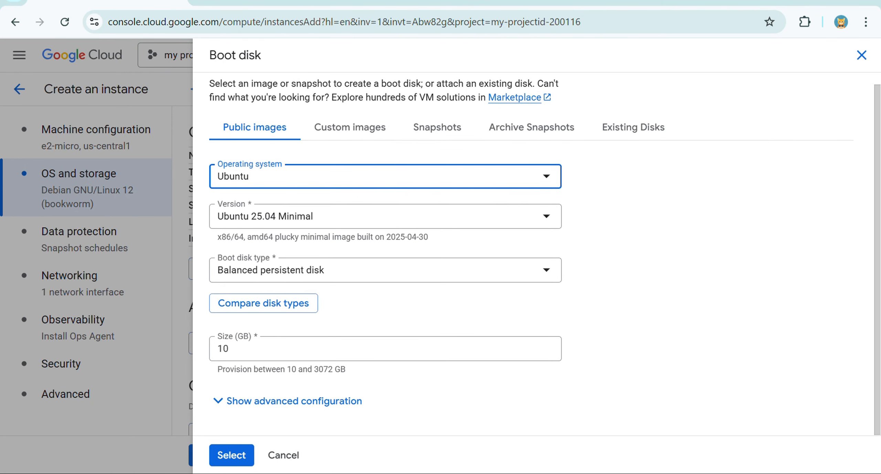
pyautogui.scroll(5, 220, 331)
pyautogui.scroll(-5, 220, 331)
pyautogui.click(232, 454)
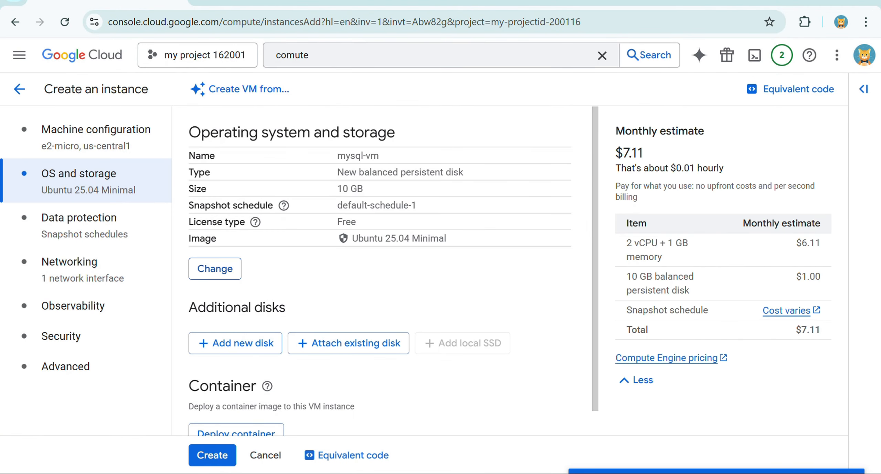
# - Tick Allow HTTP traffic and Allow HTTPS traffic in the Networking firewall settings
pyautogui.click(79, 218)
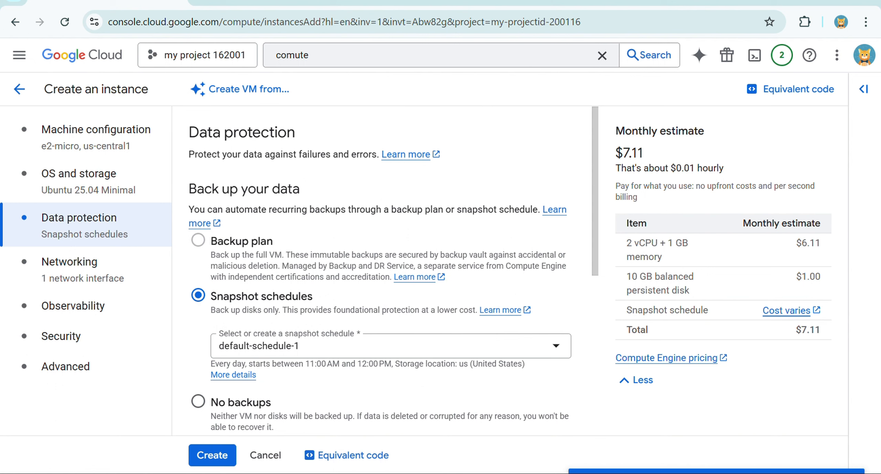
pyautogui.click(70, 262)
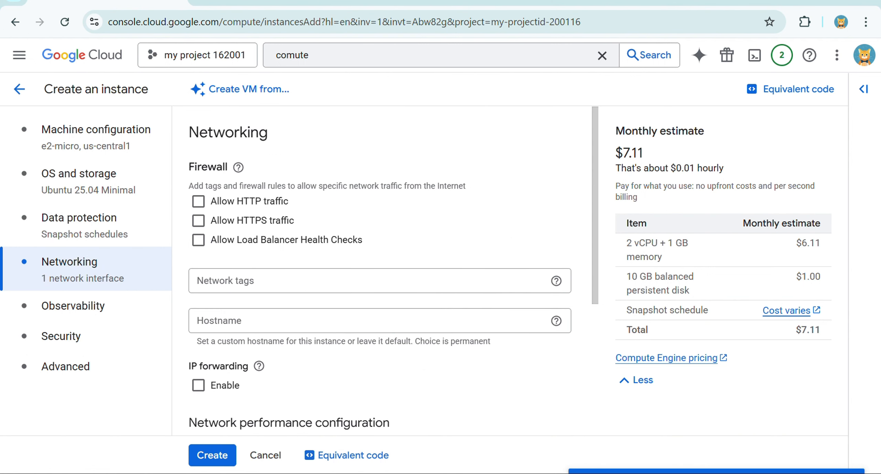
pyautogui.click(198, 202)
pyautogui.click(198, 221)
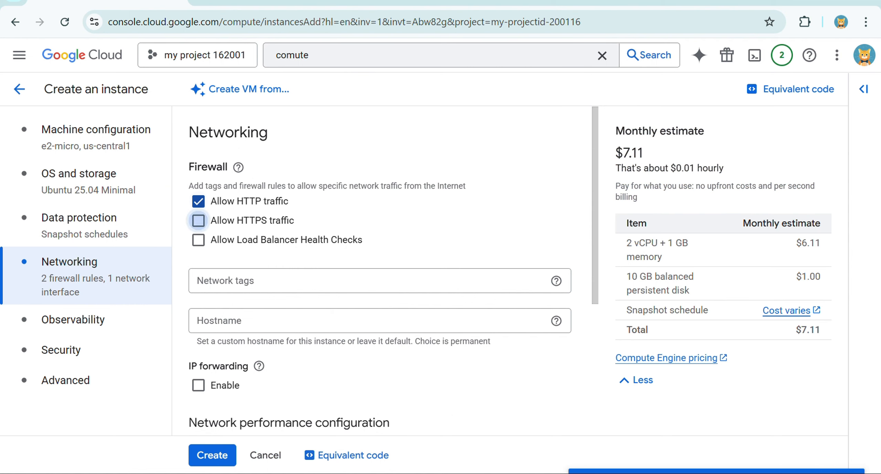
pyautogui.scroll(-6, 379, 272)
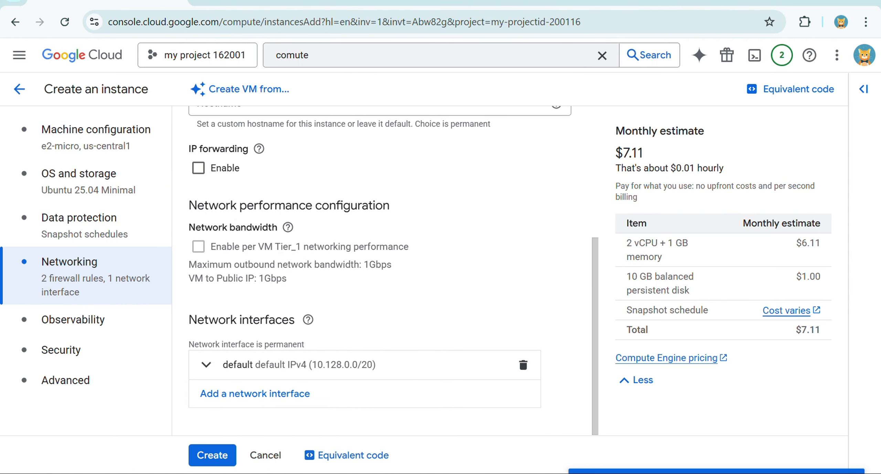
# - Back in the PDF guide, highlight the Firewall line
pyautogui.hotkey('alt', 'Tab')
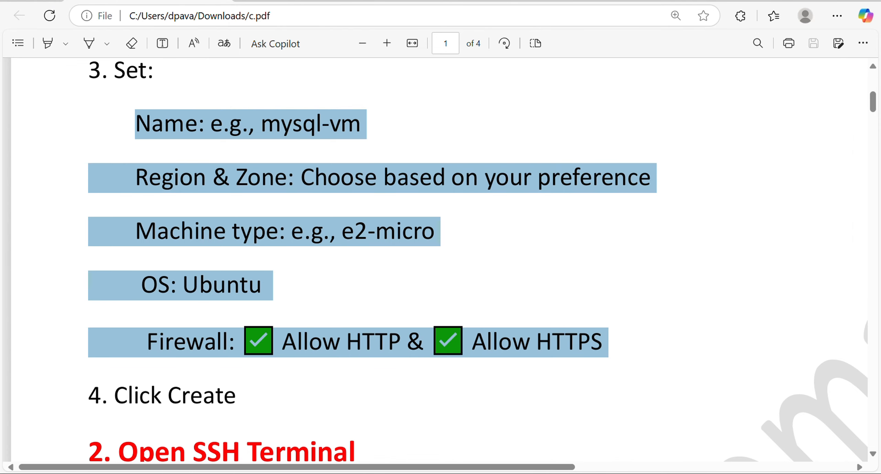
pyautogui.click(171, 344)
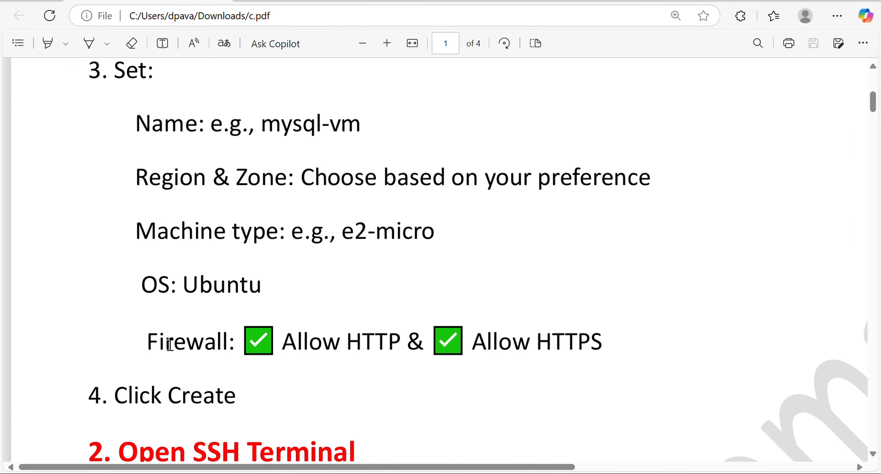
pyautogui.moveTo(169, 344); pyautogui.dragTo(565, 344)
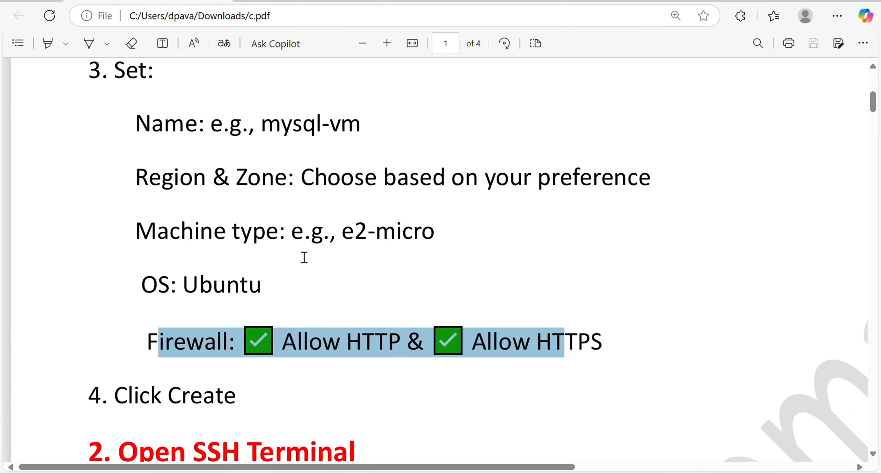
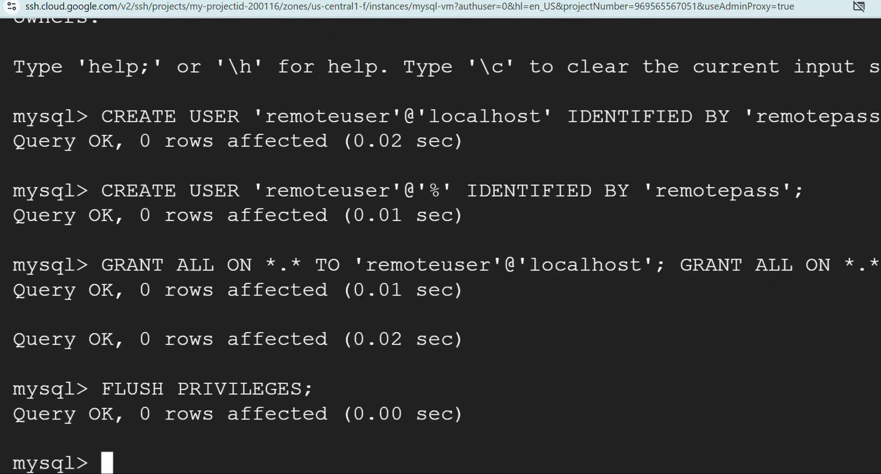
# - Scroll the terminal output past FLUSH PRIVILEGES and return to the c.pdf guide
pyautogui.scroll(-6, 440, 246)
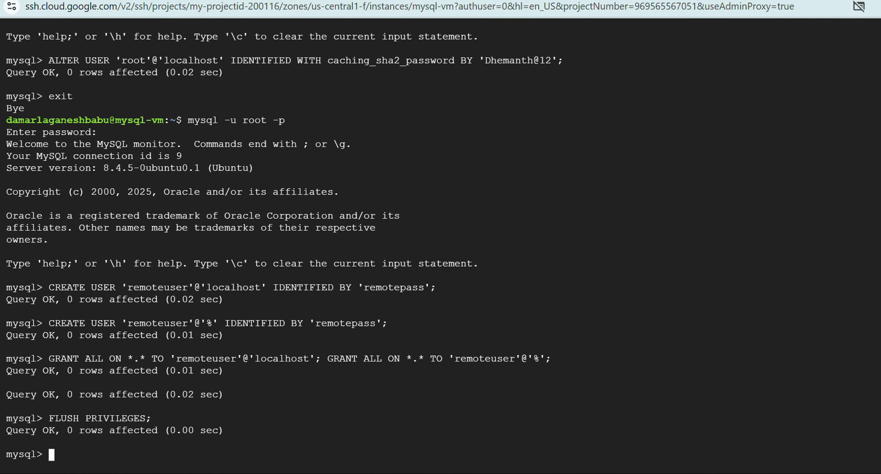
pyautogui.hotkey('alt', 'Tab')
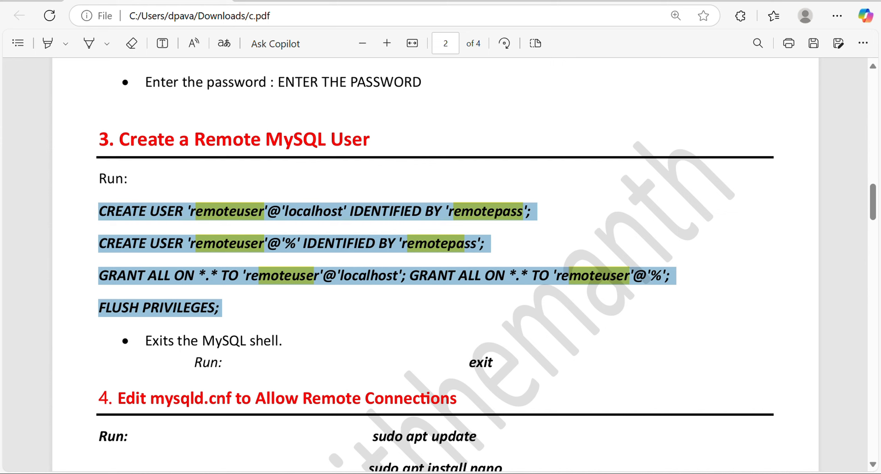
# - Review section 3's remoteuser commands in the guide, selecting the four SQL lines
pyautogui.click(173, 256)
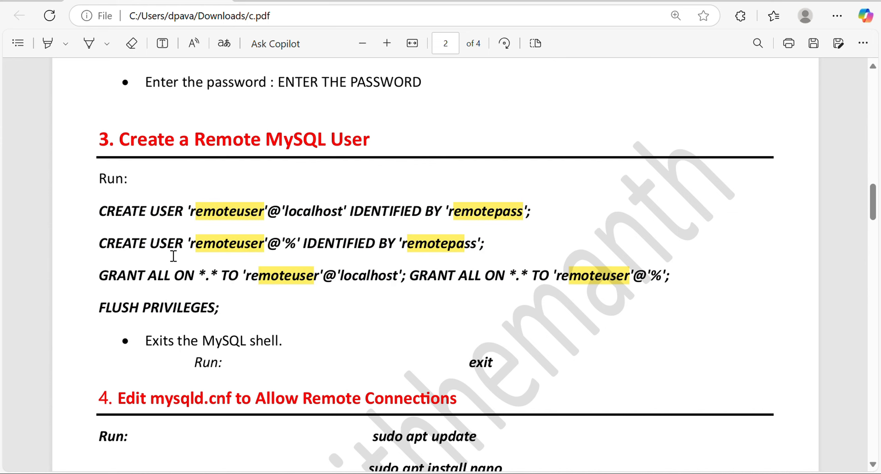
pyautogui.moveTo(195, 139); pyautogui.dragTo(336, 149)
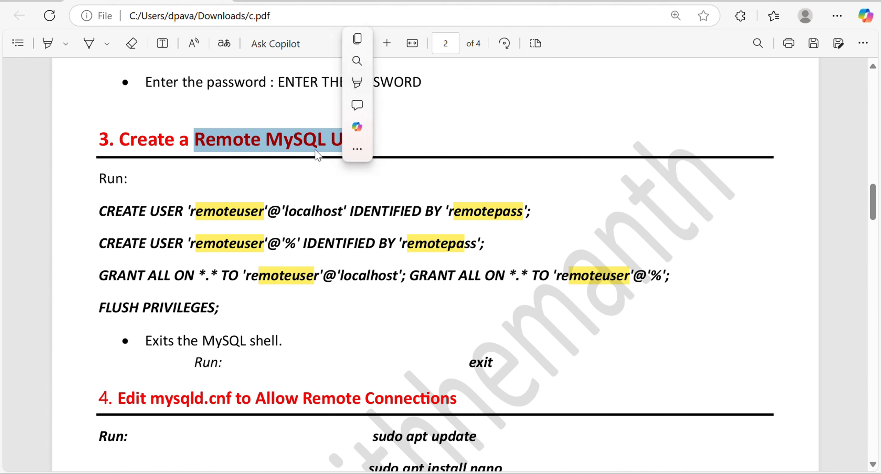
pyautogui.moveTo(190, 211); pyautogui.dragTo(263, 211)
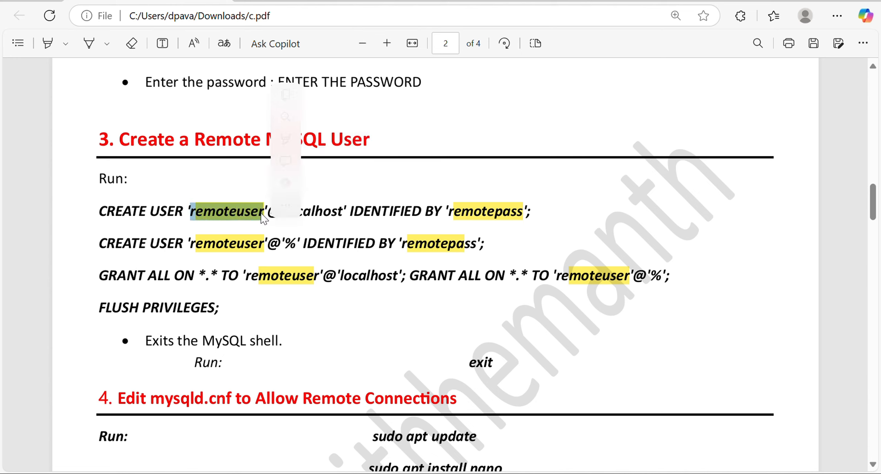
pyautogui.click(456, 217)
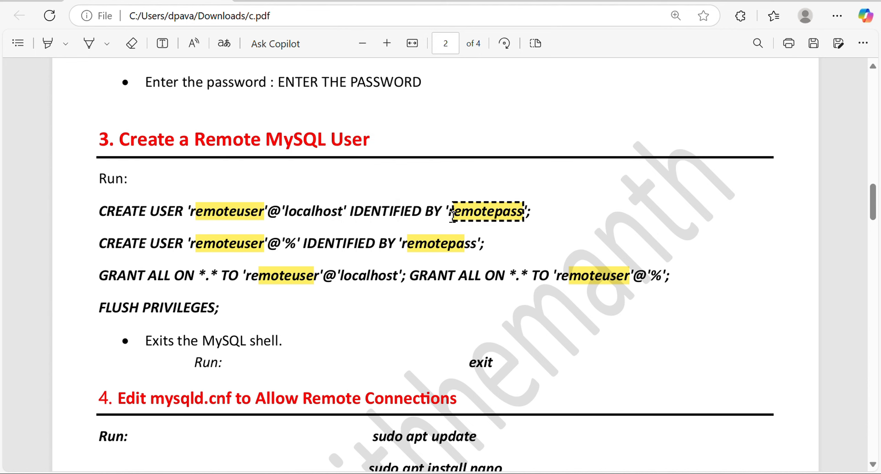
pyautogui.click(416, 194)
pyautogui.moveTo(100, 211); pyautogui.dragTo(224, 307)
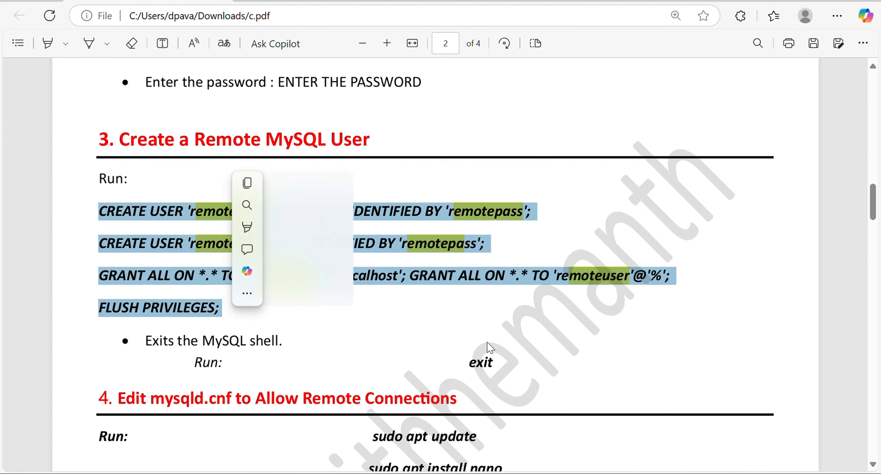
pyautogui.click(469, 367)
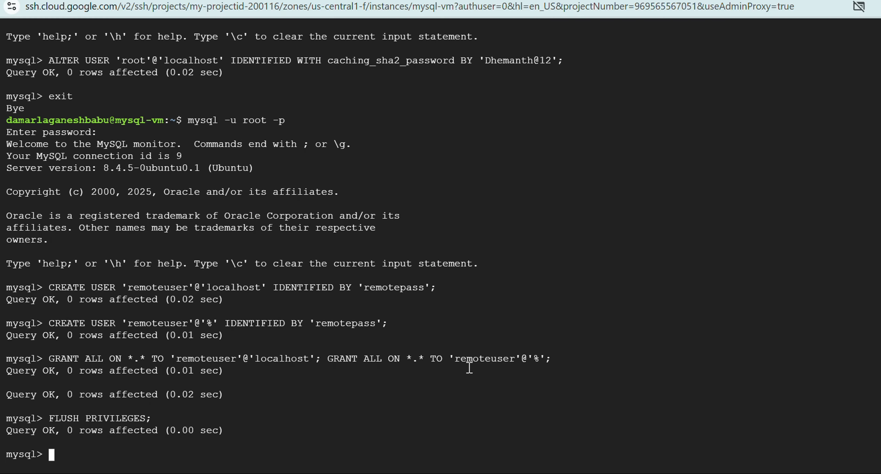
# - Exit the MySQL shell on the VM and return to the PDF guide
pyautogui.write('exit')
pyautogui.press('Return')
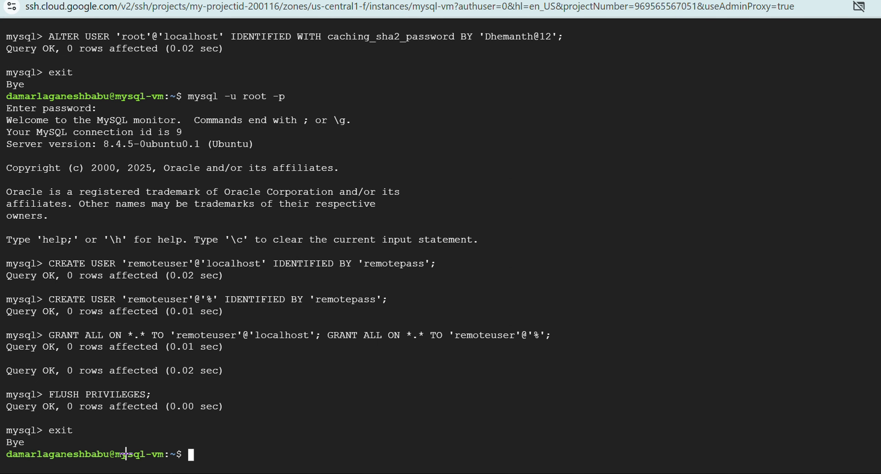
pyautogui.hotkey('alt', 'Tab')
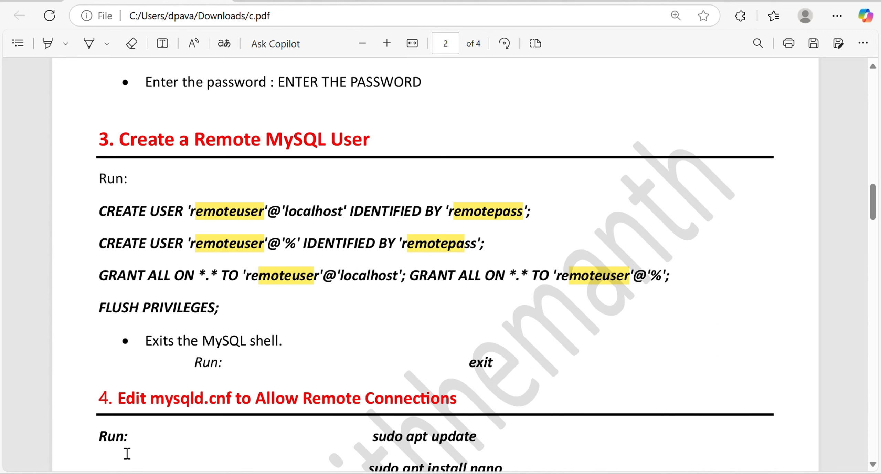
# - Scroll to section 4 on editing mysqld.cnf for remote connections and copy 'sudo apt update'
pyautogui.scroll(-6, 127, 454)
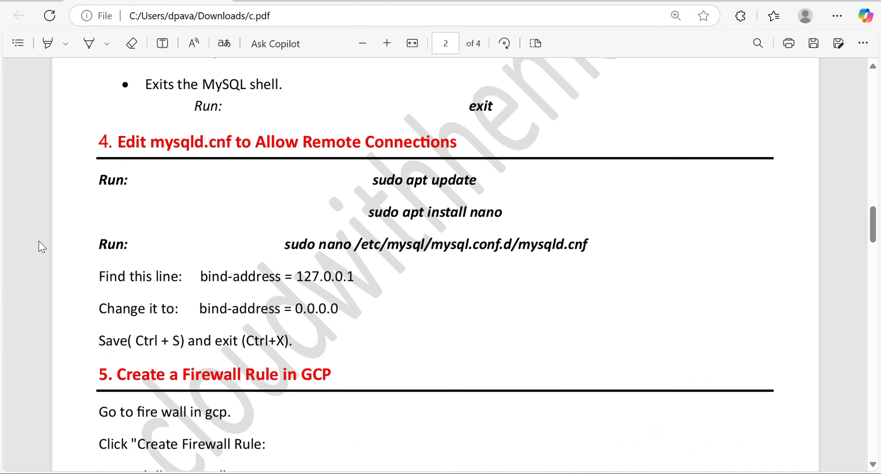
pyautogui.moveTo(152, 144); pyautogui.dragTo(230, 148)
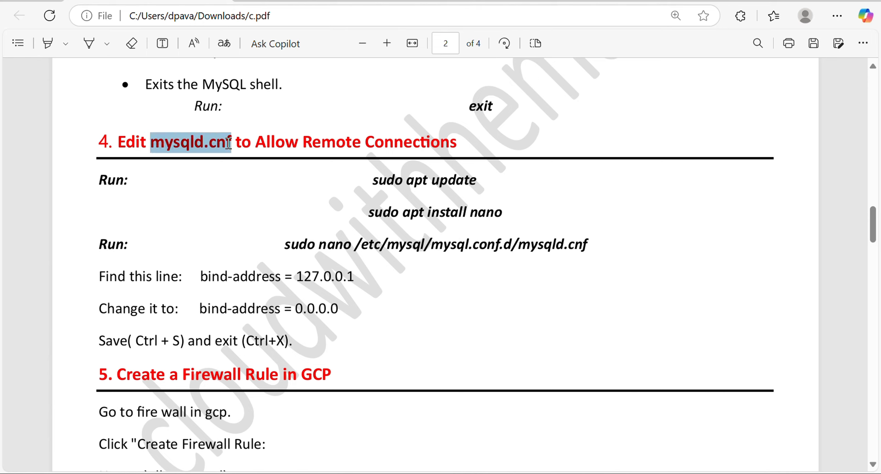
pyautogui.click(229, 146)
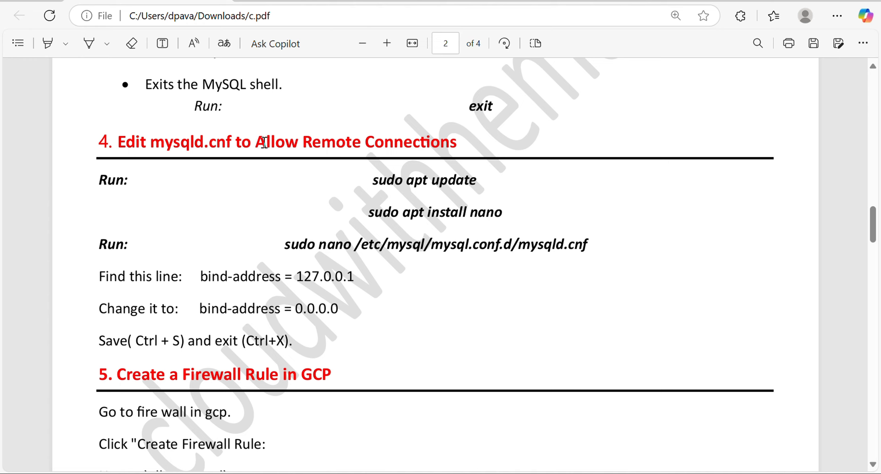
pyautogui.moveTo(259, 143); pyautogui.dragTo(458, 144)
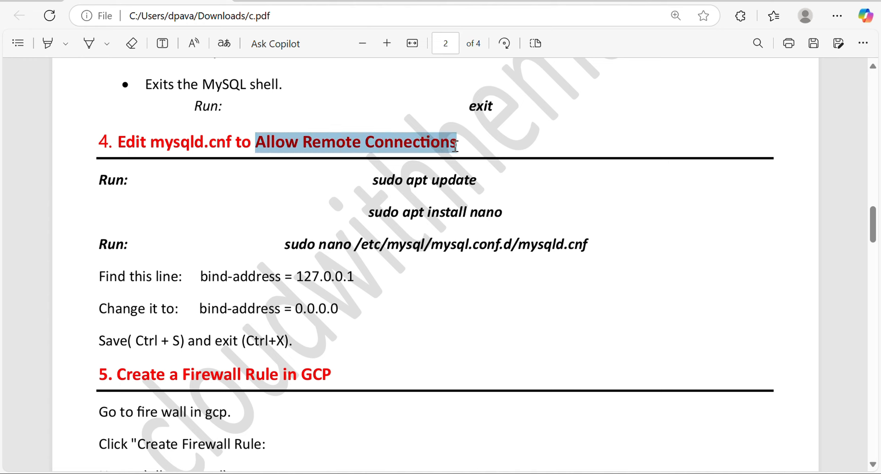
pyautogui.click(146, 139)
pyautogui.moveTo(146, 139); pyautogui.dragTo(229, 148)
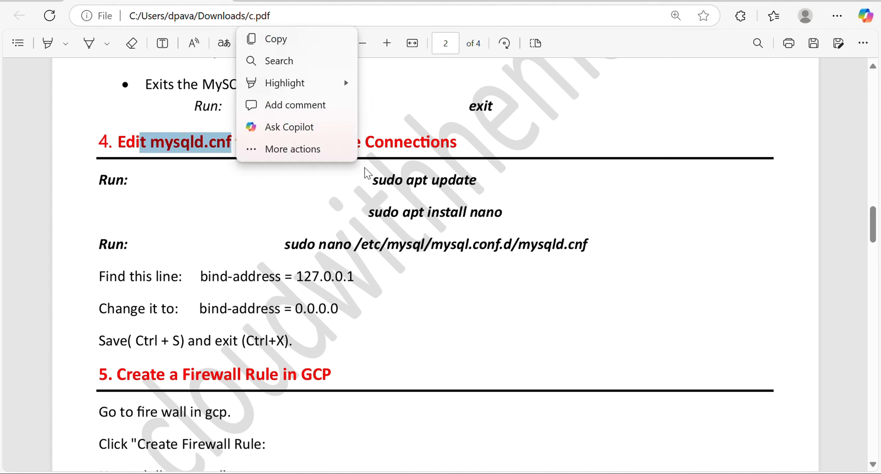
pyautogui.click(365, 178)
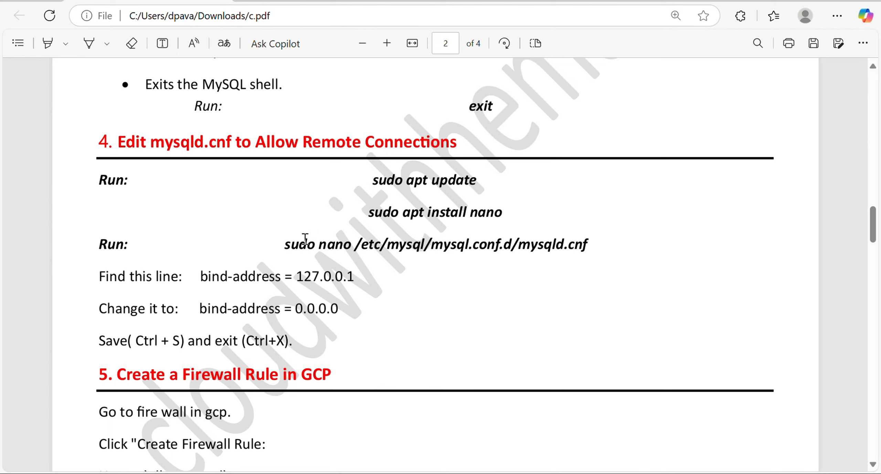
pyautogui.moveTo(276, 247); pyautogui.dragTo(603, 251)
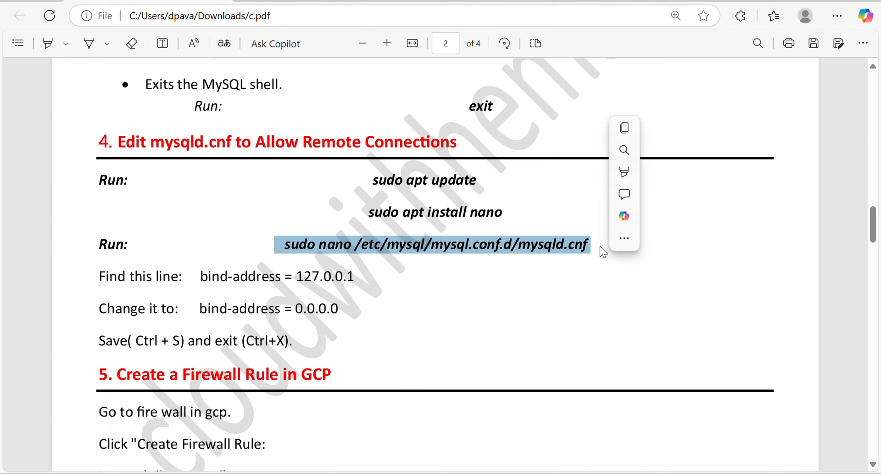
pyautogui.moveTo(372, 180); pyautogui.dragTo(488, 183)
pyautogui.hotkey('ctrl', 'c')
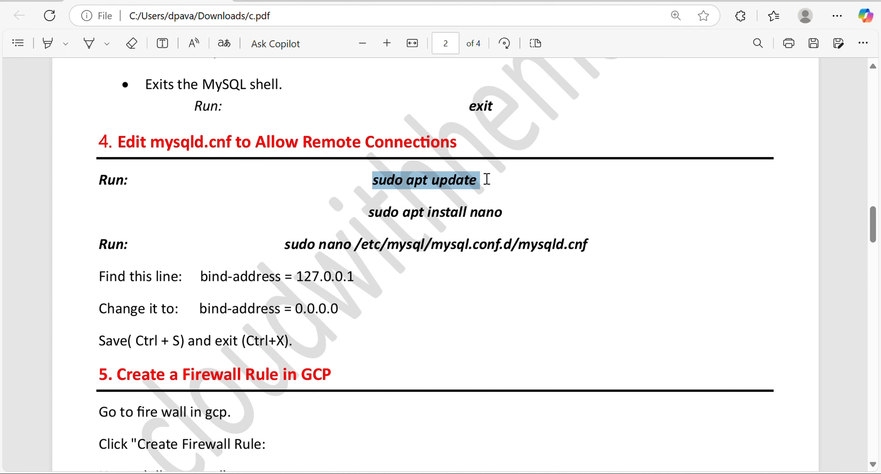
# - Paste and run 'sudo apt update' in the SSH terminal
pyautogui.hotkey('alt', 'Tab')
pyautogui.hotkey('ctrl', 'v')
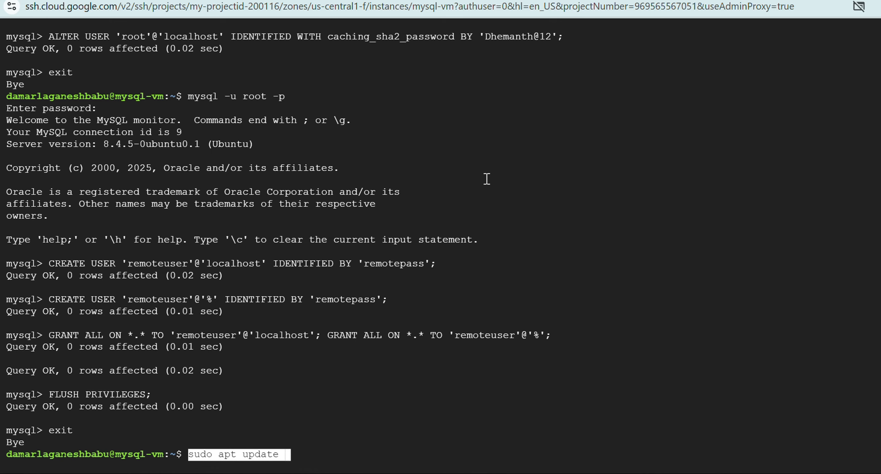
pyautogui.press('Return')
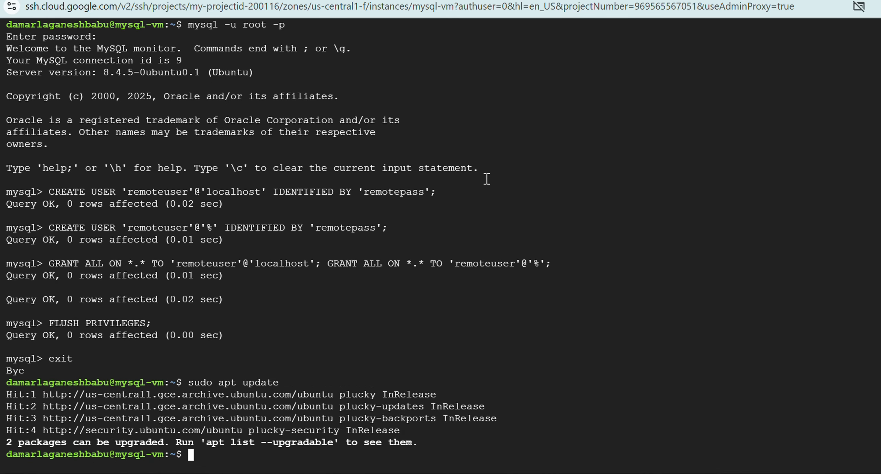
# - Copy 'sudo apt install nano' from the guide and run it on the VM
pyautogui.hotkey('alt', 'Tab')
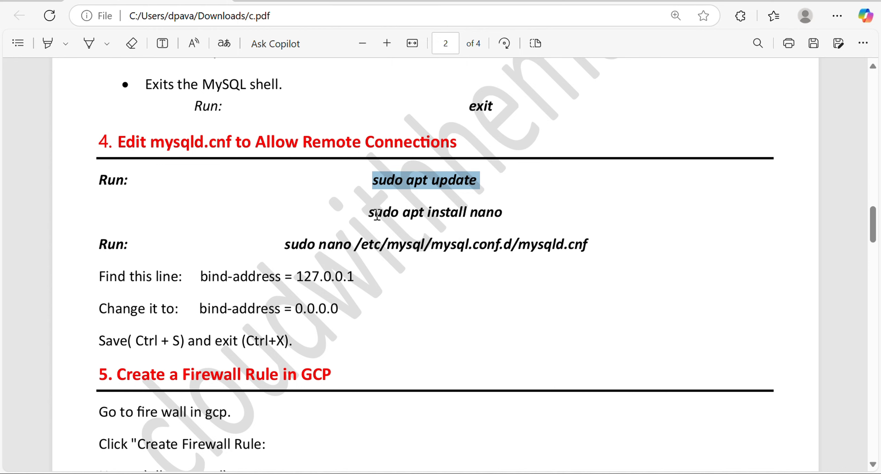
pyautogui.moveTo(368, 215); pyautogui.dragTo(505, 217)
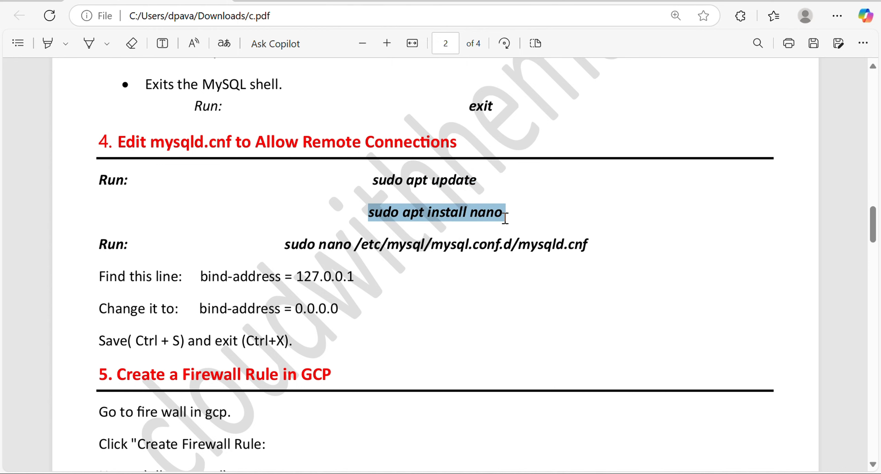
pyautogui.hotkey('ctrl', 'c')
pyautogui.hotkey('alt', 'Tab')
pyautogui.hotkey('ctrl', 'v')
pyautogui.press('Return')
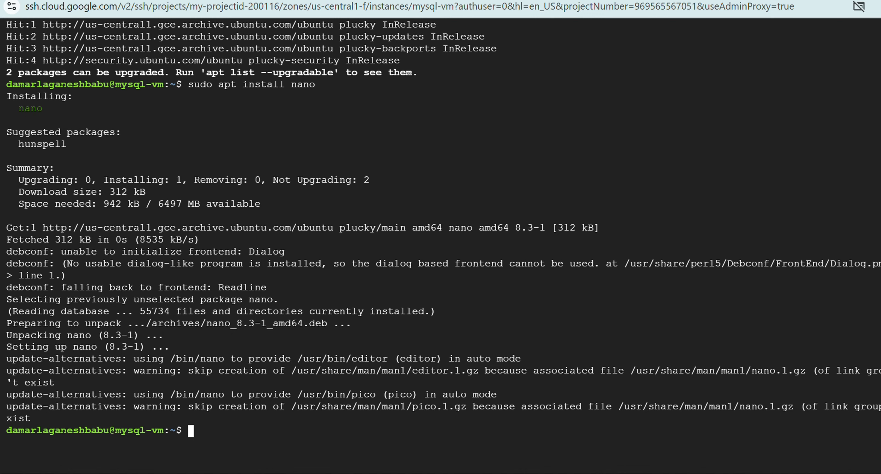
# - Paste 'sudo nano /etc/mysql/mysql.conf.d/mysqld.cnf' at the VM prompt
pyautogui.hotkey('alt', 'Tab')
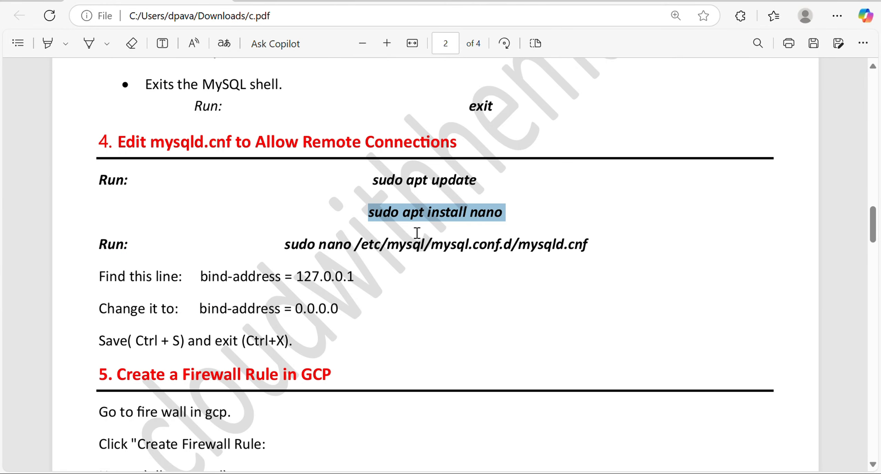
pyautogui.moveTo(285, 245); pyautogui.dragTo(591, 241)
pyautogui.hotkey('ctrl', 'c')
pyautogui.hotkey('alt', 'Tab')
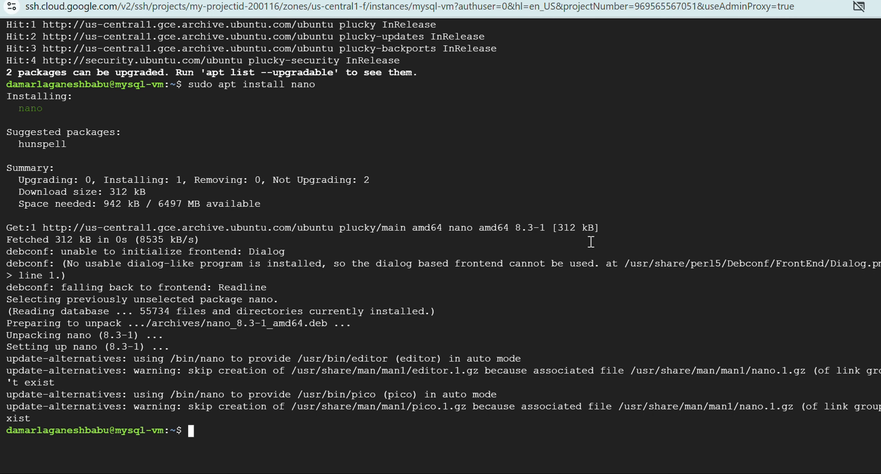
pyautogui.hotkey('ctrl', 'v')
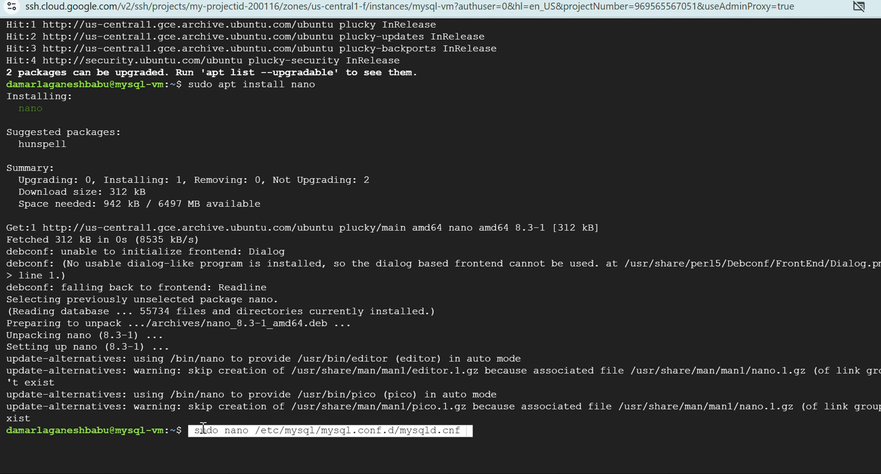
# - Open mysqld.cnf in nano and check the guide's 'Find this' instruction
pyautogui.press('Return')
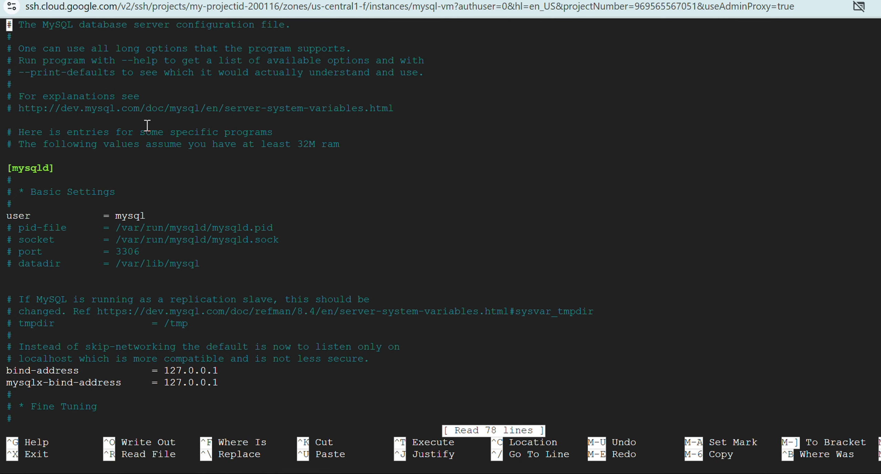
pyautogui.press('Down')
pyautogui.press('Down')
pyautogui.press('Down')
pyautogui.press('Down')
pyautogui.press('Down')
pyautogui.press('Down')
pyautogui.press('Down')
pyautogui.press('Down')
pyautogui.press('Down')
pyautogui.press('Down')
pyautogui.press('Down')
pyautogui.press('Down')
pyautogui.press('Down')
pyautogui.press('Down')
pyautogui.press('Down')
pyautogui.press('Down')
pyautogui.press('Down')
pyautogui.press('Down')
pyautogui.press('Down')
pyautogui.press('Down')
pyautogui.press('Down')
pyautogui.press('Down')
pyautogui.press('Down')
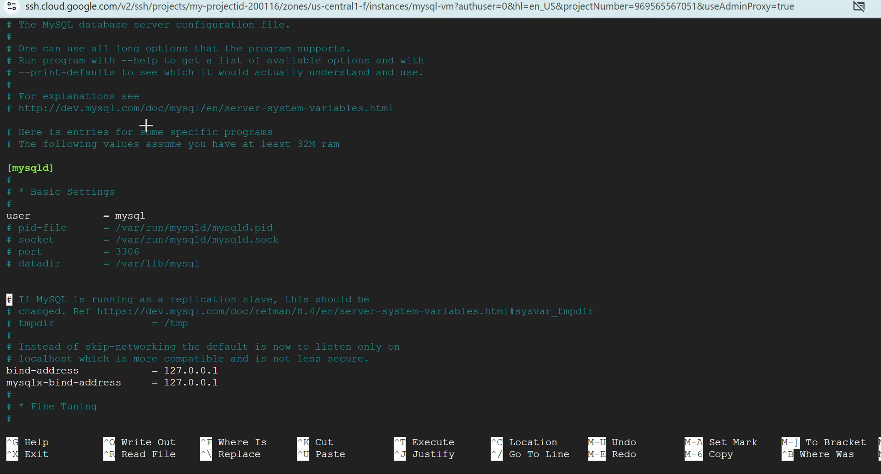
pyautogui.hotkey('alt', 'Tab')
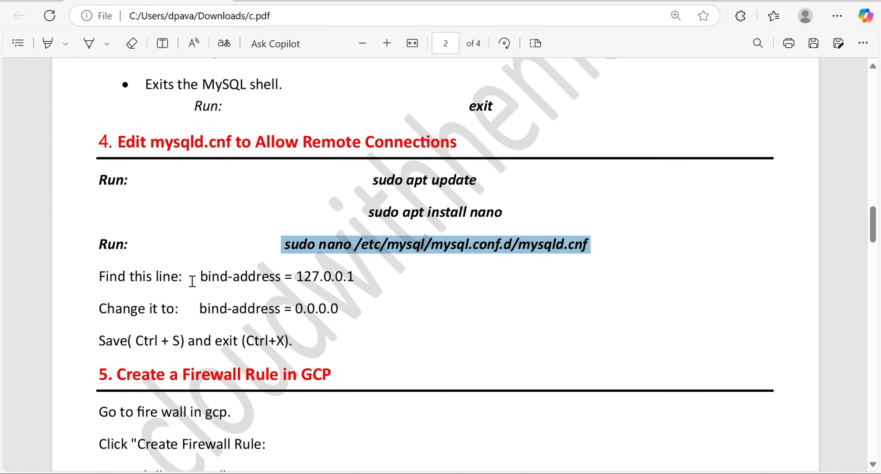
pyautogui.doubleClick(106, 277)
pyautogui.moveTo(146, 275); pyautogui.dragTo(283, 277)
pyautogui.click(218, 281)
pyautogui.hotkey('alt', 'Tab')
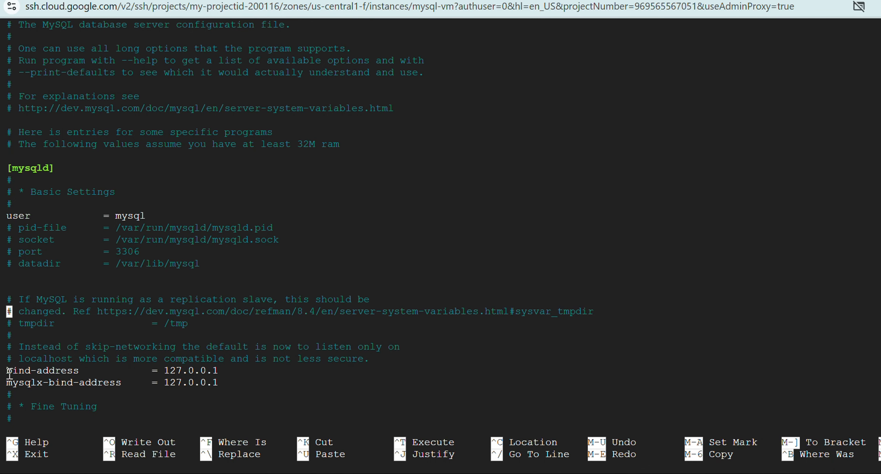
# - Go to the bind-address line and erase the old 127.0.0.1 value
pyautogui.press('Down')
pyautogui.press('Down')
pyautogui.press('Down')
pyautogui.press('Down')
pyautogui.press('Down')
pyautogui.press('Down')
pyautogui.press('Up')
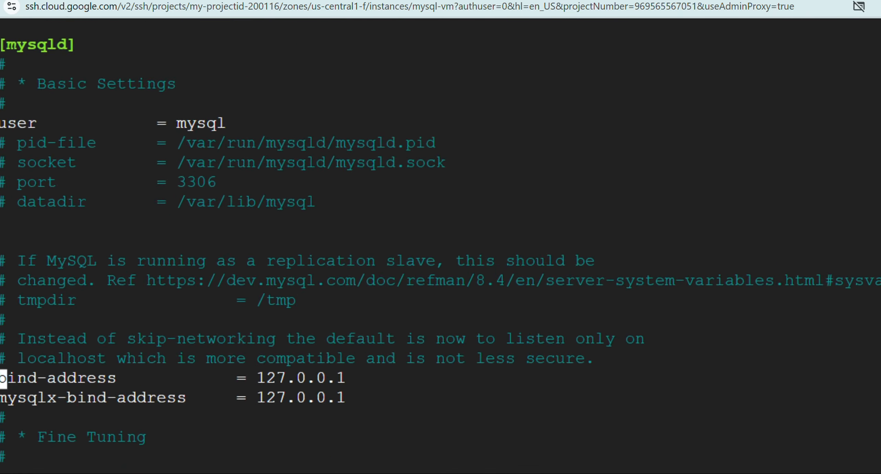
pyautogui.scroll(-2, 441, 246)
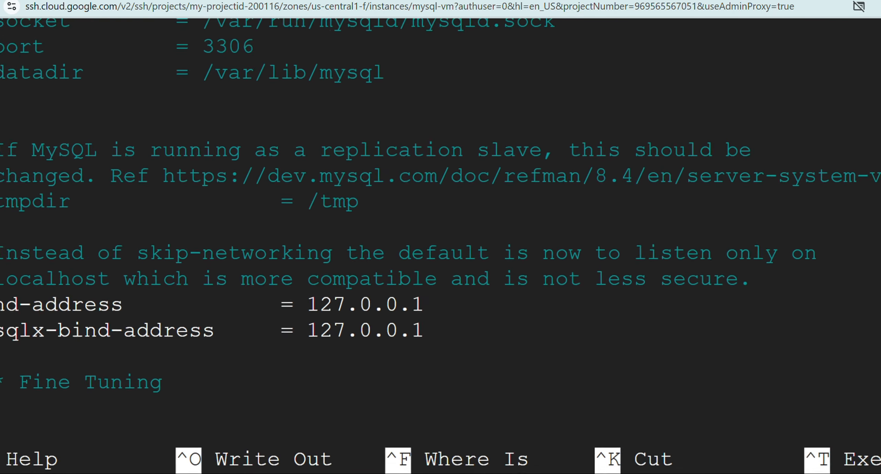
pyautogui.press('Right')
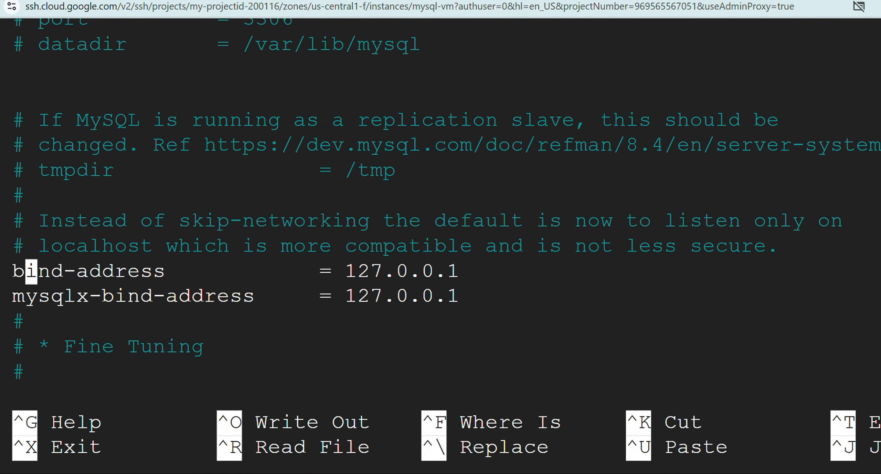
pyautogui.press('Right')
pyautogui.press('Right')
pyautogui.press('Right')
pyautogui.press('Right')
pyautogui.press('Right')
pyautogui.press('Right')
pyautogui.press('Right')
pyautogui.press('Right')
pyautogui.press('Right')
pyautogui.press('Right')
pyautogui.press('Right')
pyautogui.press('Right')
pyautogui.press('Right')
pyautogui.press('Right')
pyautogui.press('Right')
pyautogui.press('Right')
pyautogui.press('Right')
pyautogui.press('Right')
pyautogui.press('Right')
pyautogui.press('Right')
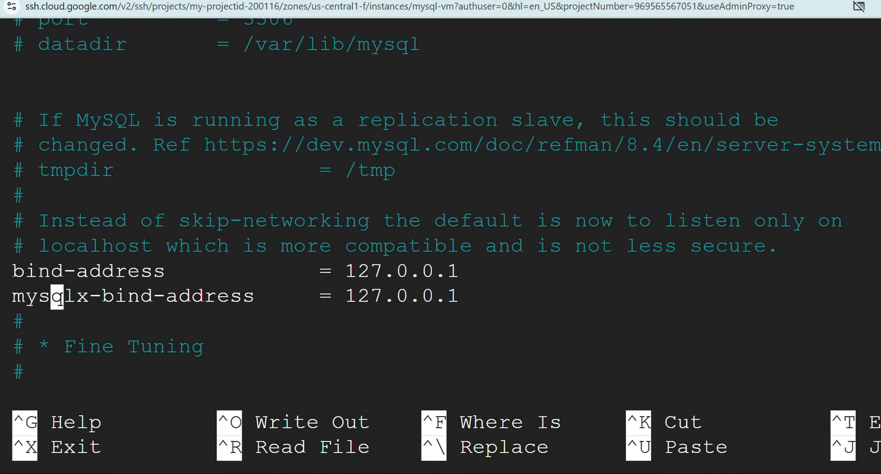
pyautogui.press('Left')
pyautogui.press('Left')
pyautogui.press('Left')
pyautogui.press('Left')
pyautogui.press('Left')
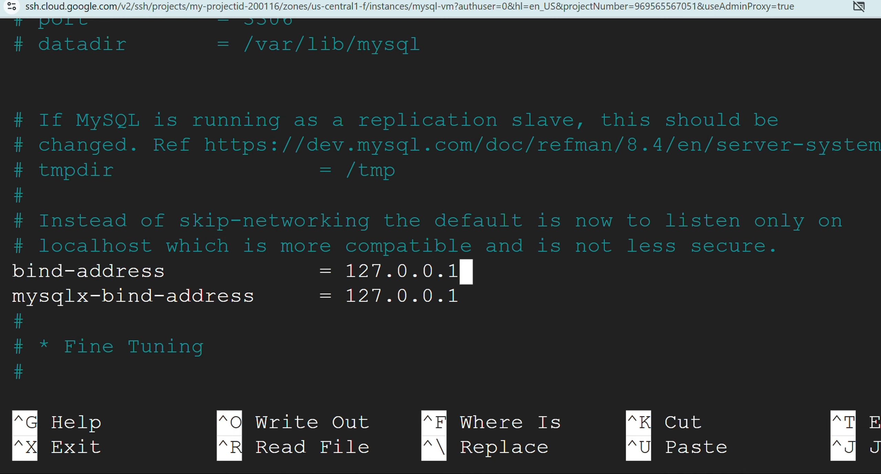
pyautogui.press('BackSpace')
pyautogui.press('BackSpace')
pyautogui.press('BackSpace')
pyautogui.press('BackSpace')
pyautogui.press('BackSpace')
pyautogui.press('BackSpace')
pyautogui.press('BackSpace')
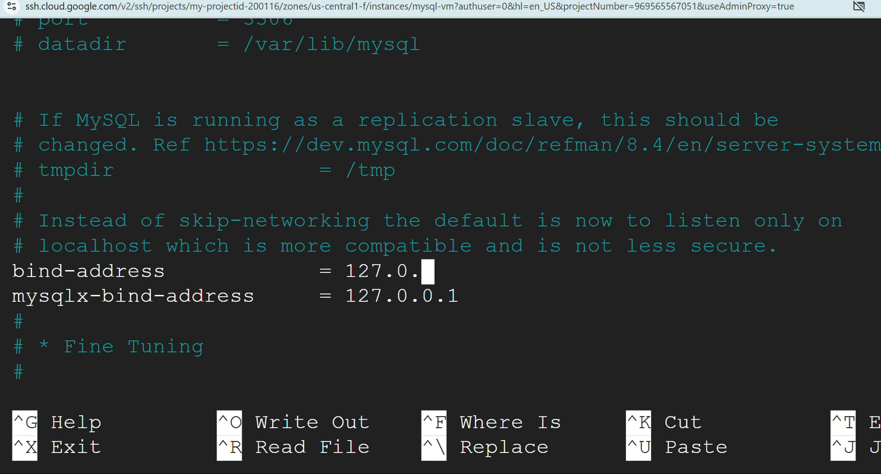
pyautogui.press('BackSpace')
pyautogui.press('BackSpace')
pyautogui.press('BackSpace')
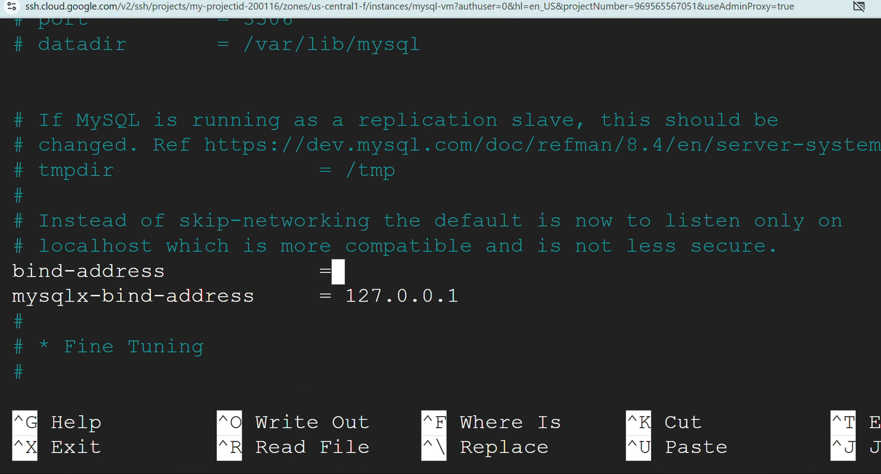
# - Enter 0.0.0.0 as the new bind-address, as shown in the guide
pyautogui.hotkey('alt', 'Tab')
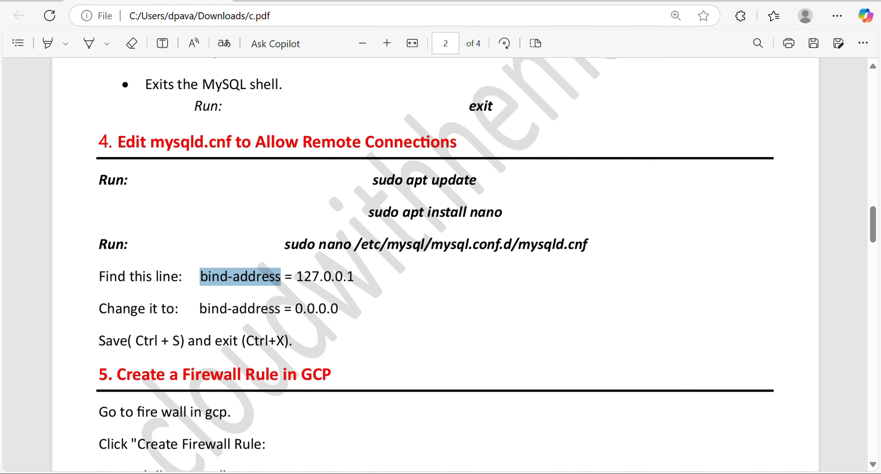
pyautogui.scroll(5, 90, 389)
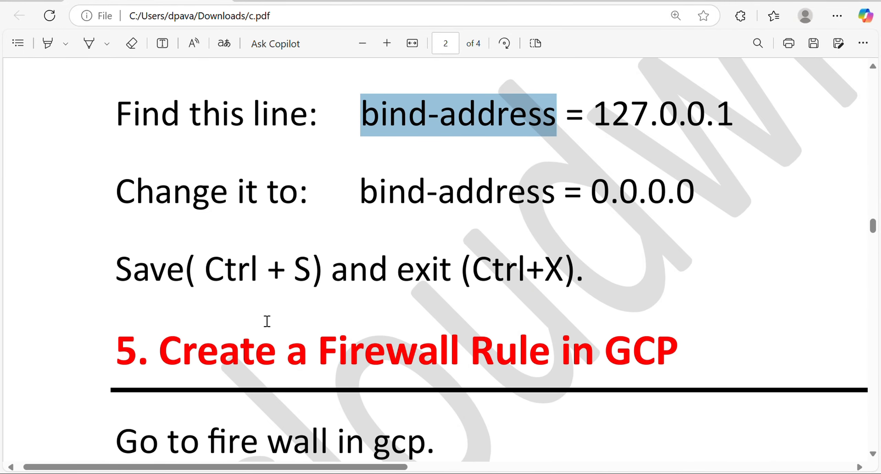
pyautogui.moveTo(592, 198); pyautogui.dragTo(695, 197)
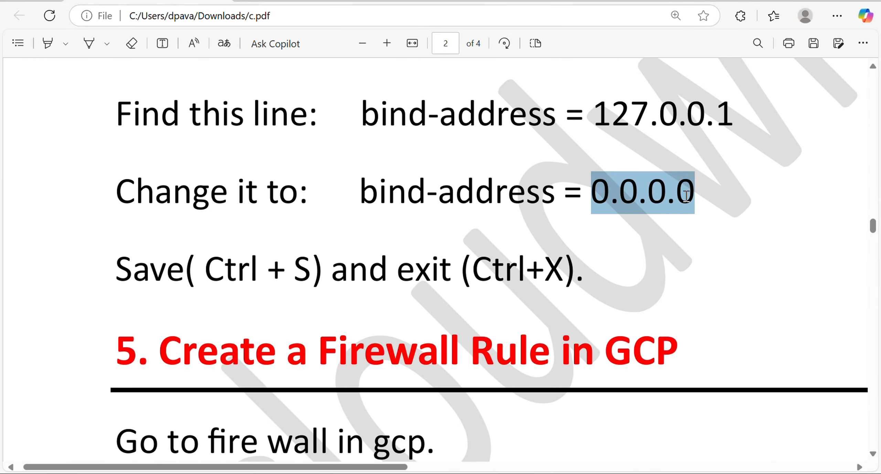
pyautogui.hotkey('alt', 'Tab')
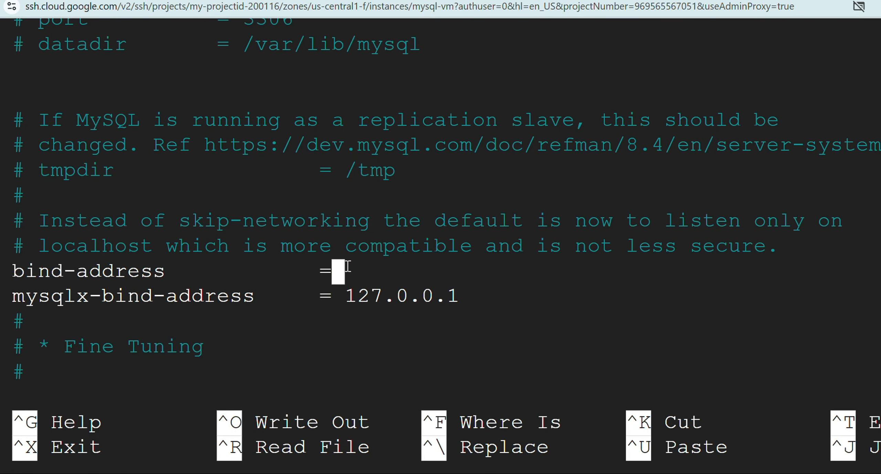
pyautogui.write('0')
pyautogui.press('BackSpace')
pyautogui.write('0.')
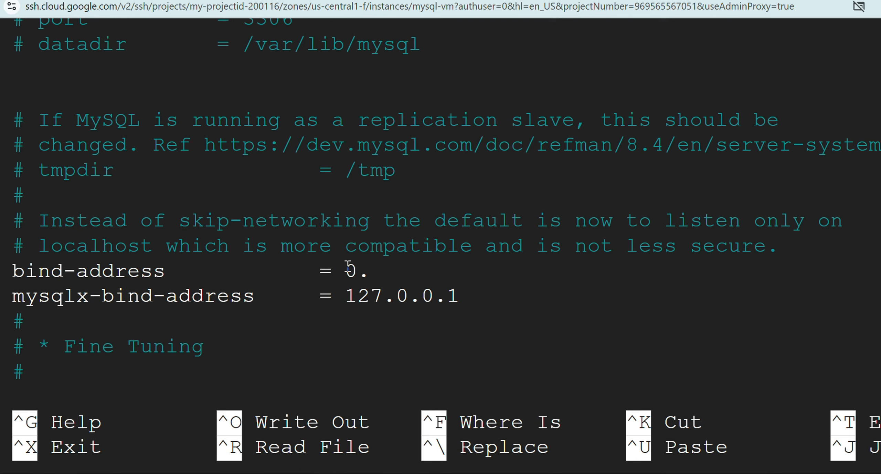
pyautogui.write('0.0.0')
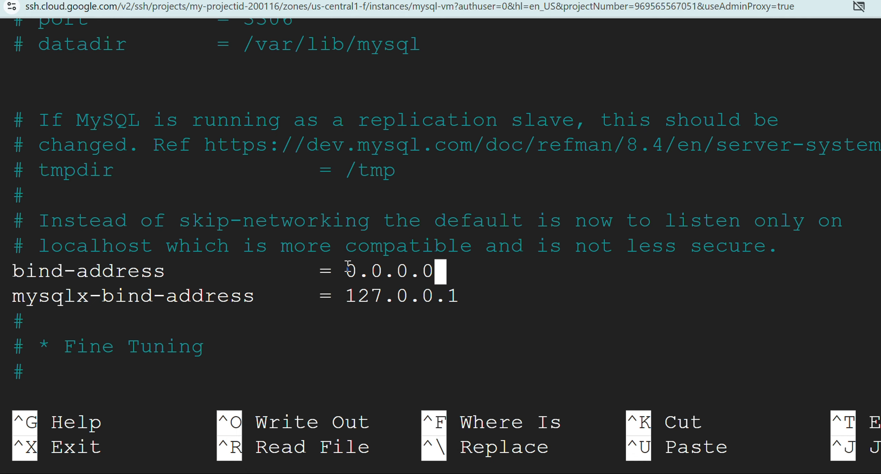
# - Verify the value against the guide, then save mysqld.cnf and exit nano
pyautogui.hotkey('alt', 'Tab')
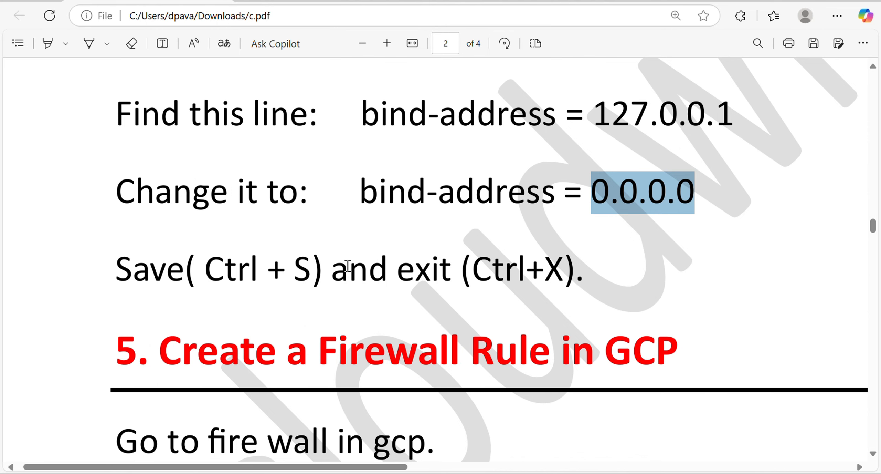
pyautogui.hotkey('alt', 'Tab')
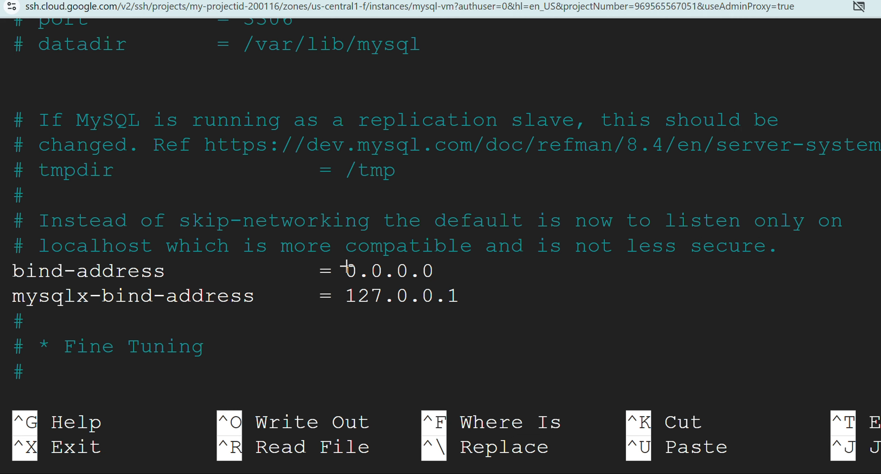
pyautogui.hotkey('alt', 'Tab')
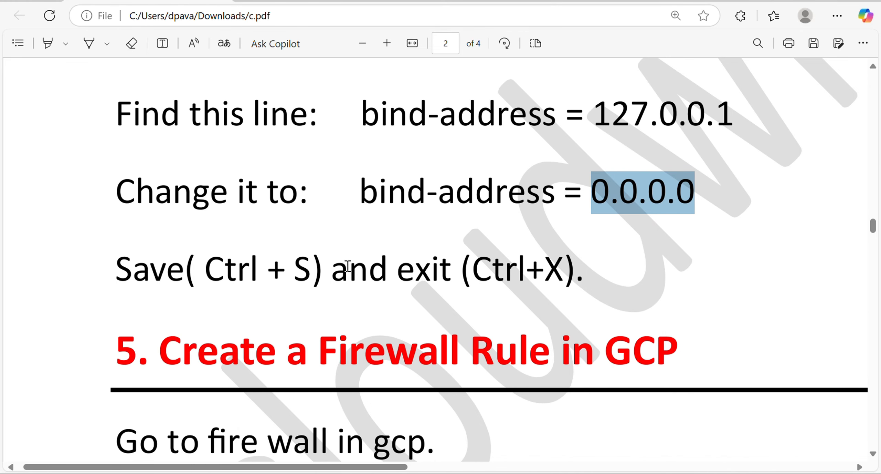
pyautogui.hotkey('alt', 'Tab')
pyautogui.hotkey('ctrl', 'x')
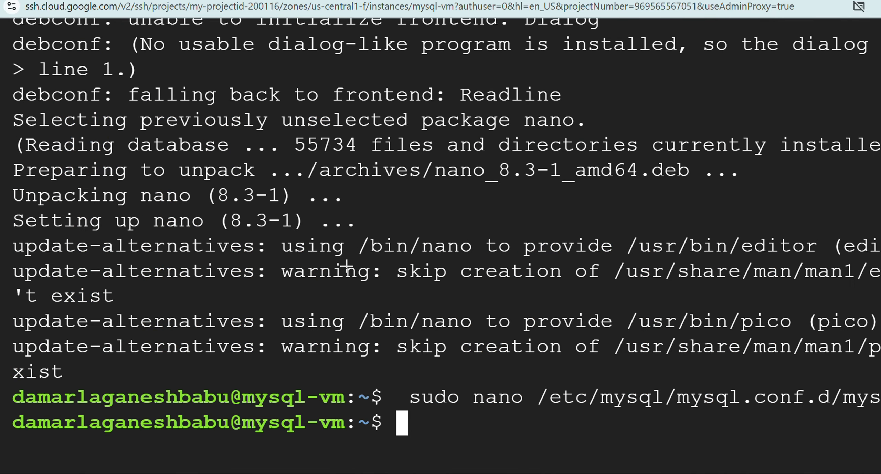
# - Scroll the c.pdf guide down to section 5 on the allow-mysql firewall rule
pyautogui.scroll(-5, 347, 266)
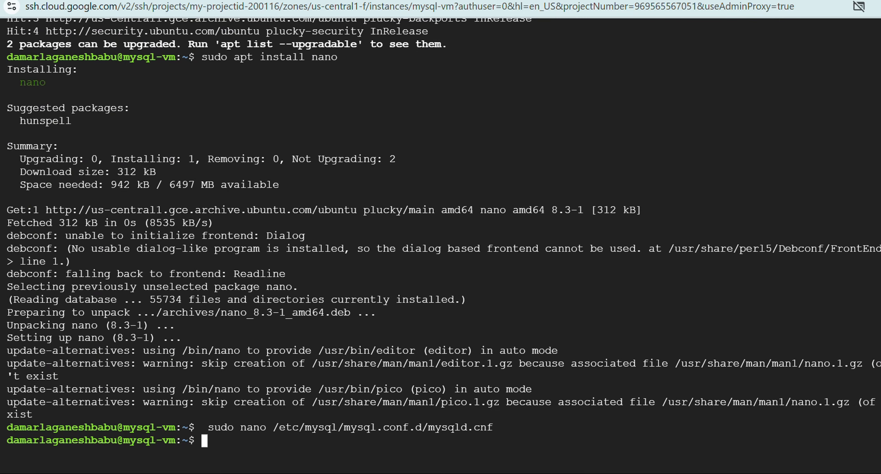
pyautogui.hotkey('alt', 'Tab')
pyautogui.scroll(-6, 346, 266)
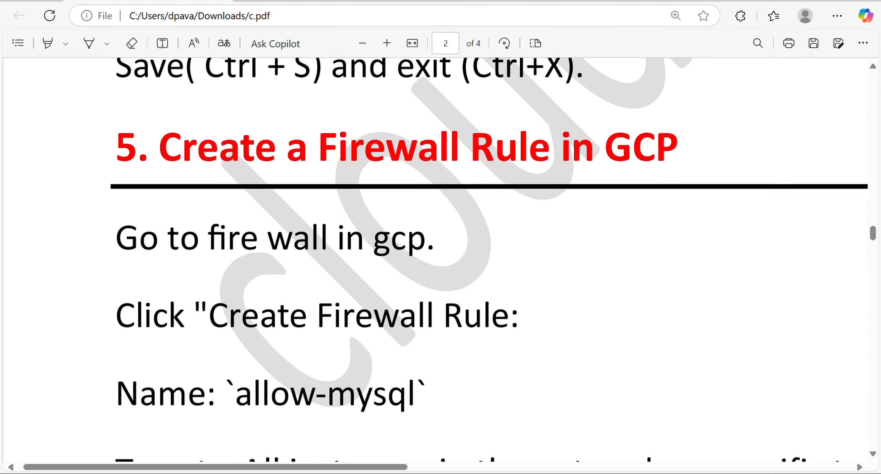
pyautogui.scroll(-3, 347, 266)
pyautogui.scroll(-2, 346, 266)
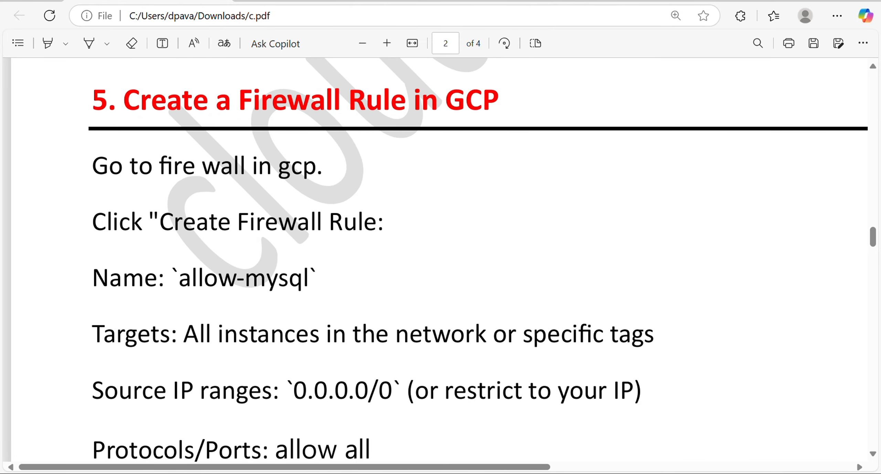
pyautogui.scroll(-1, 346, 266)
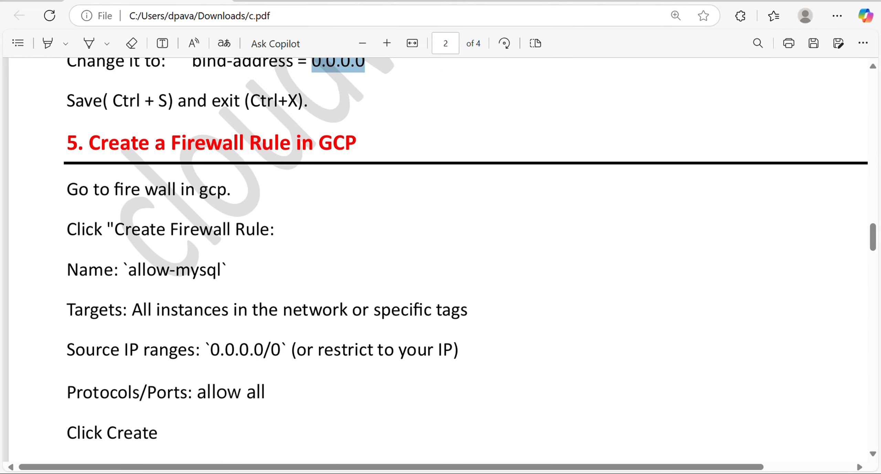
pyautogui.hotkey('alt', 'Tab')
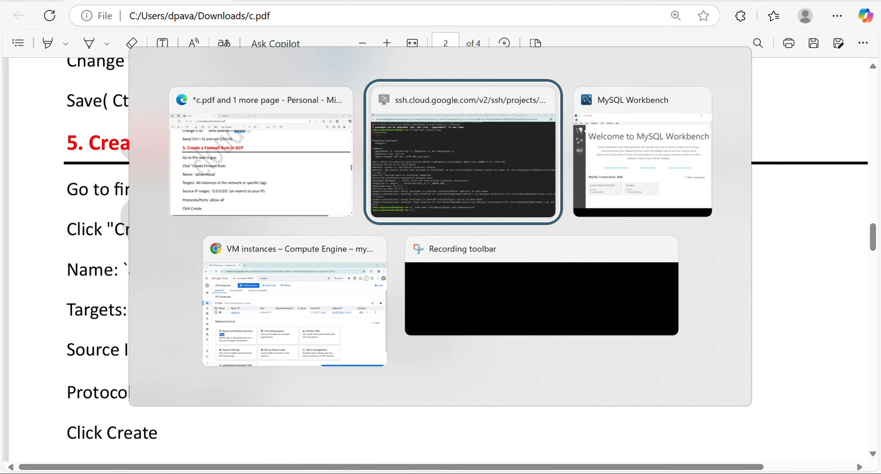
# - From the VM instances page, go to the firewall rules page
pyautogui.click(294, 309)
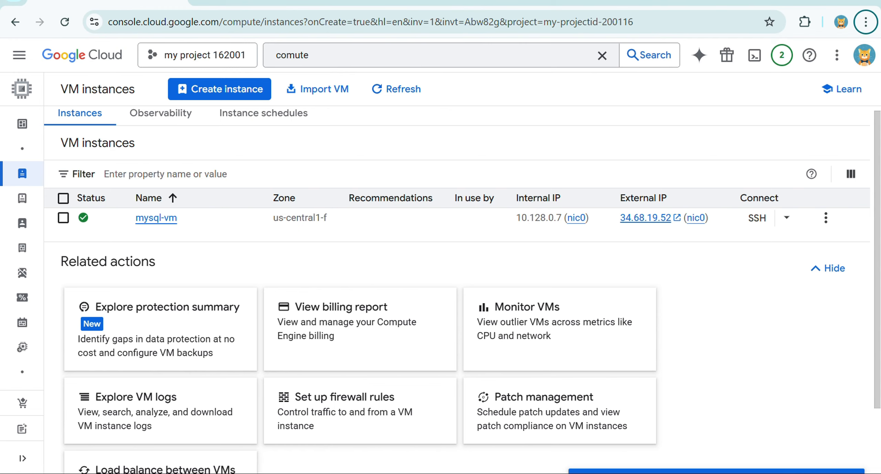
pyautogui.scroll(-2, 441, 254)
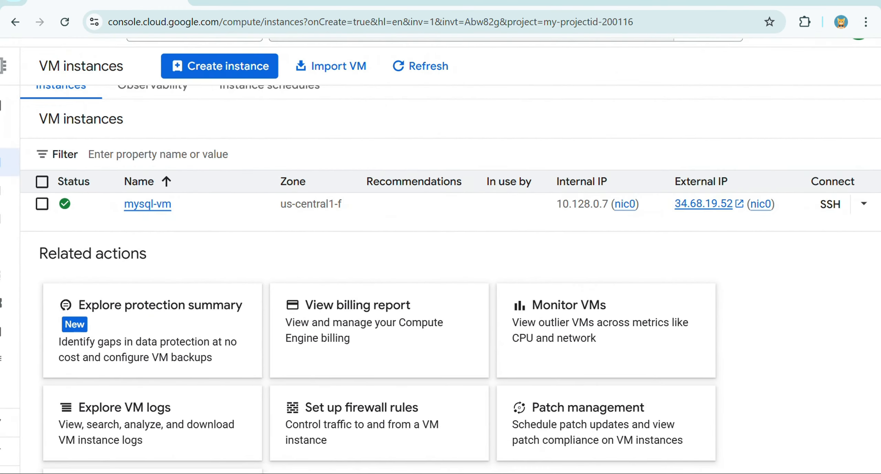
pyautogui.scroll(-2, 441, 276)
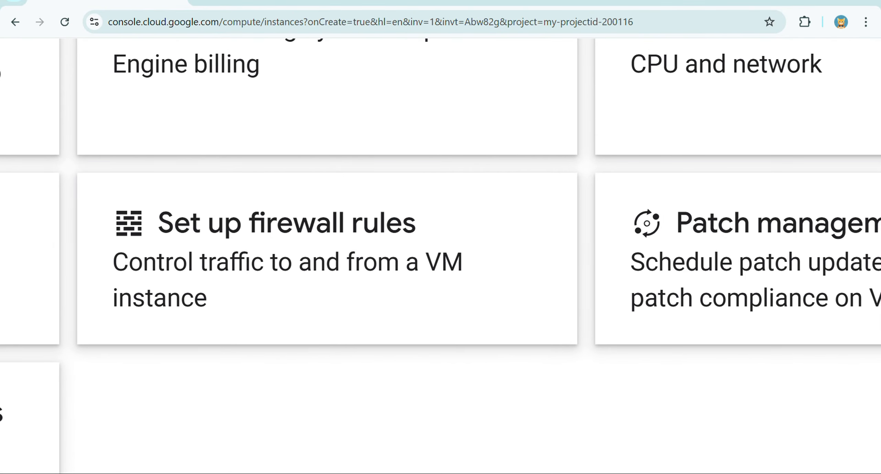
pyautogui.click(288, 223)
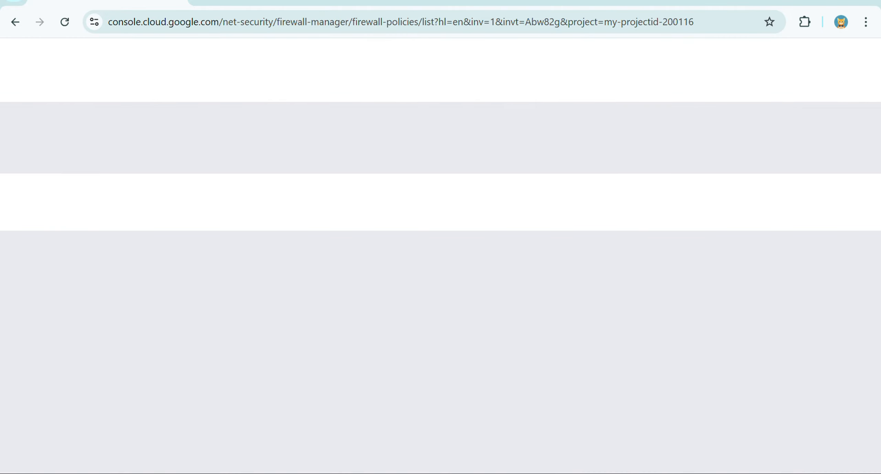
# - Start a new firewall rule with Create firewall rule
pyautogui.scroll(-5, 441, 255)
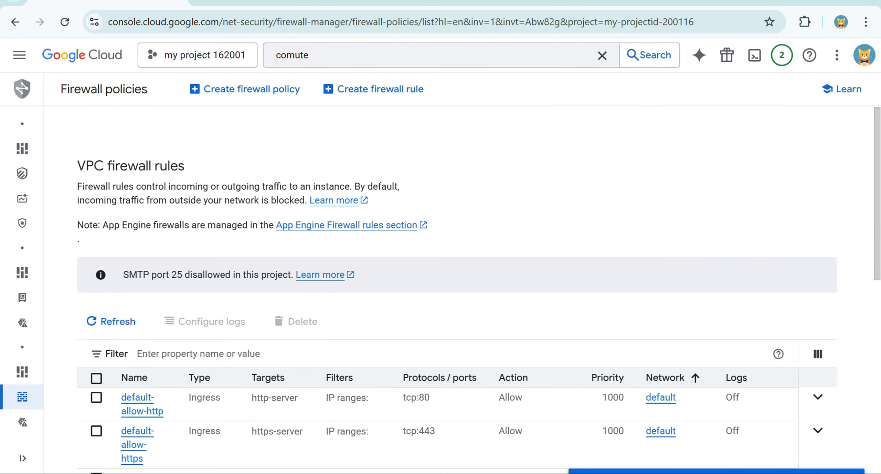
pyautogui.scroll(2, 250, 110)
pyautogui.scroll(5, 213, 48)
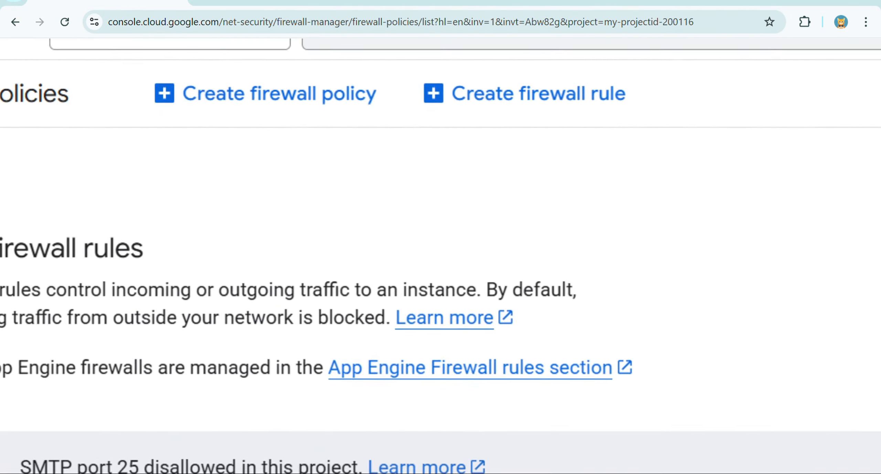
pyautogui.hscroll(4, 441, 256)
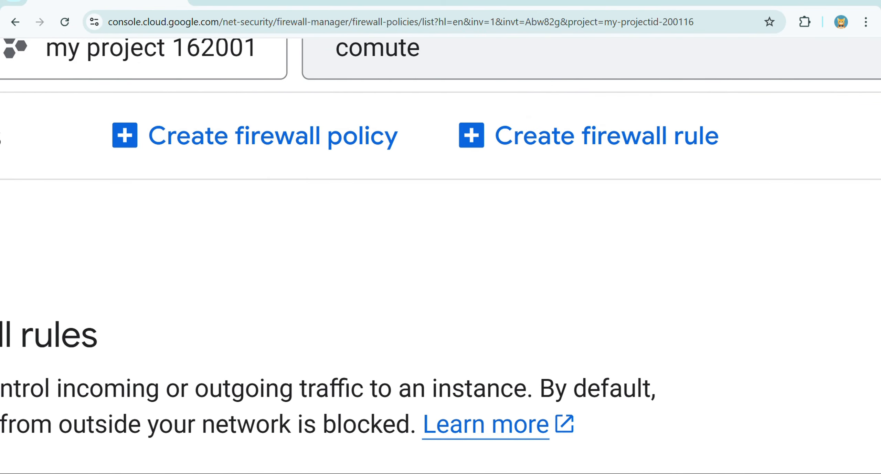
pyautogui.scroll(3, 543, 127)
pyautogui.scroll(-1, 611, 111)
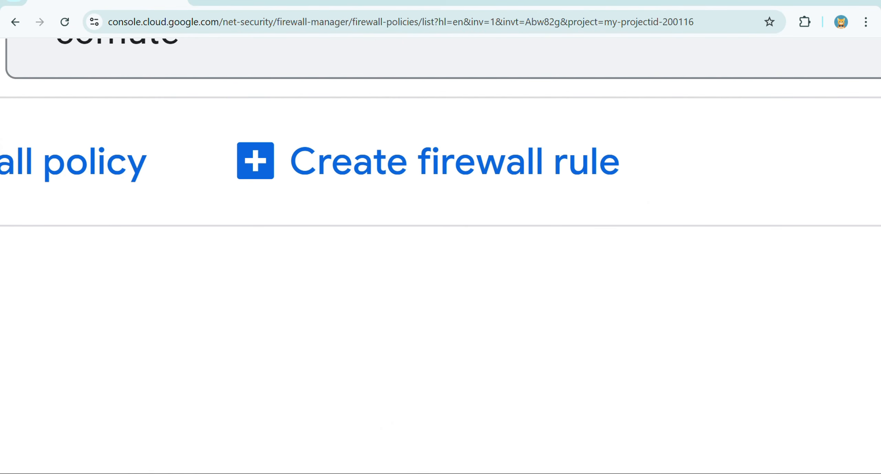
pyautogui.click(516, 165)
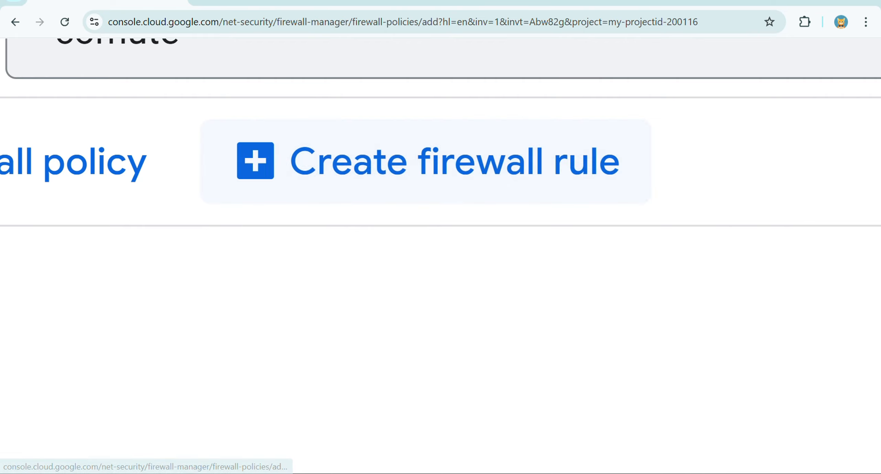
pyautogui.scroll(-5, 517, 165)
# - Name the new firewall rule sqlfirewall
pyautogui.click(236, 178)
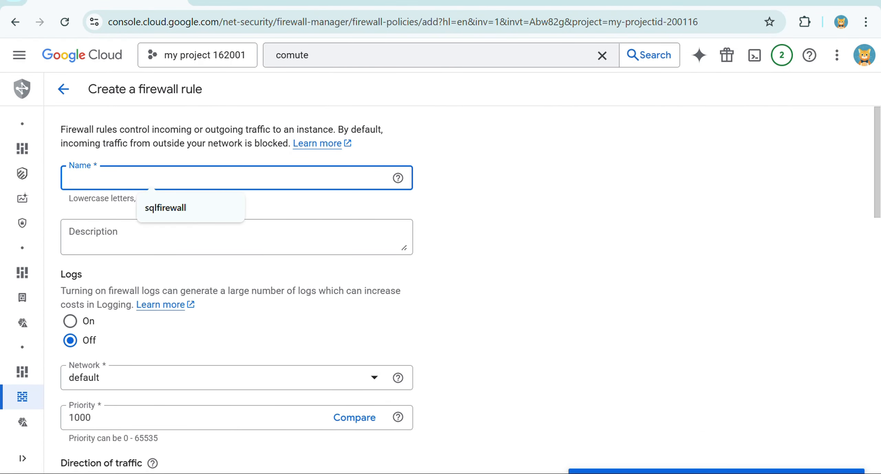
pyautogui.click(191, 207)
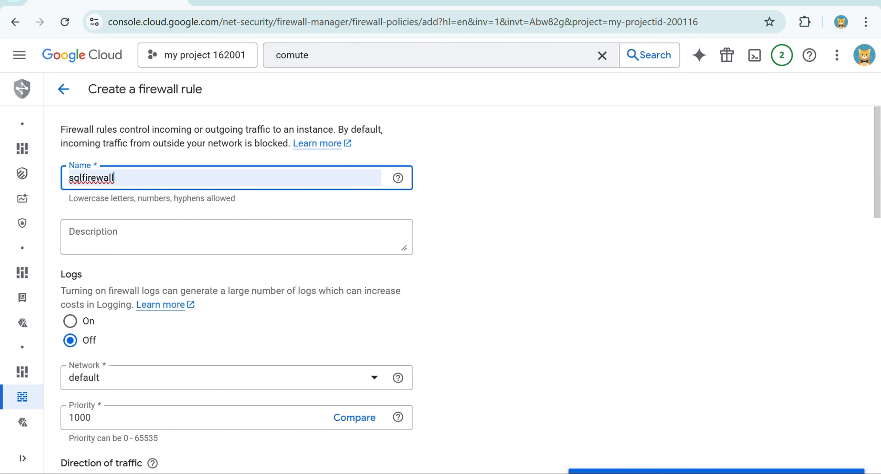
pyautogui.click(190, 237)
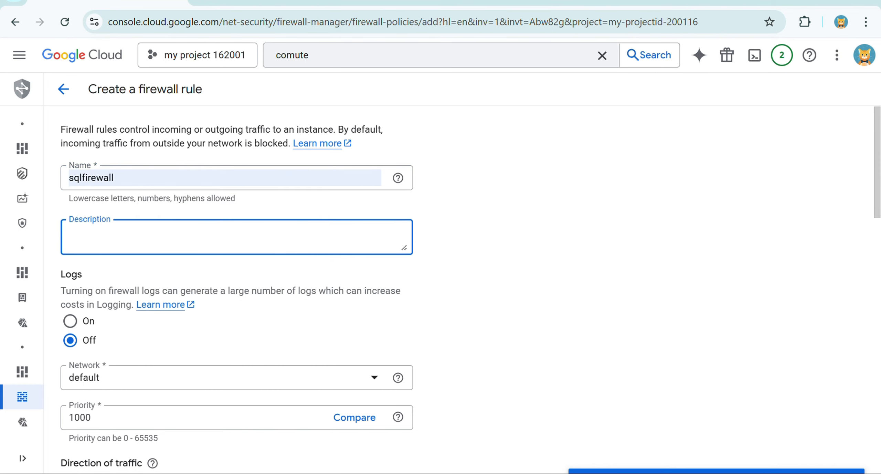
pyautogui.scroll(-6, 191, 237)
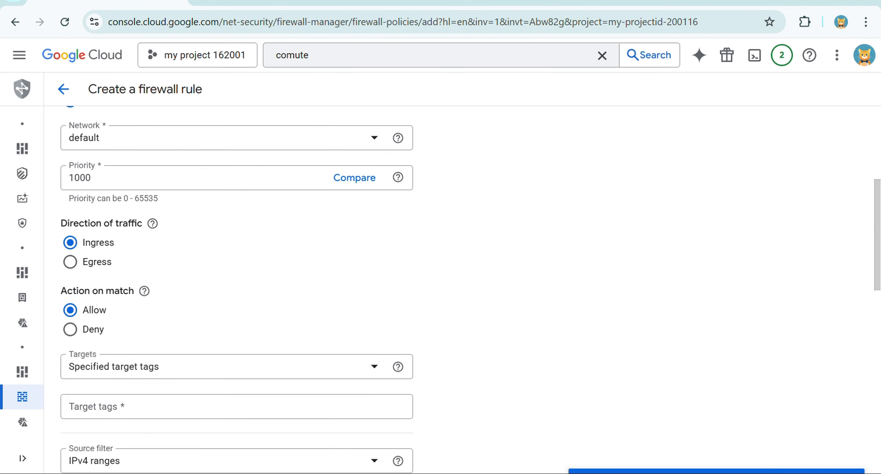
pyautogui.scroll(-2, 237, 289)
pyautogui.scroll(-4, 237, 290)
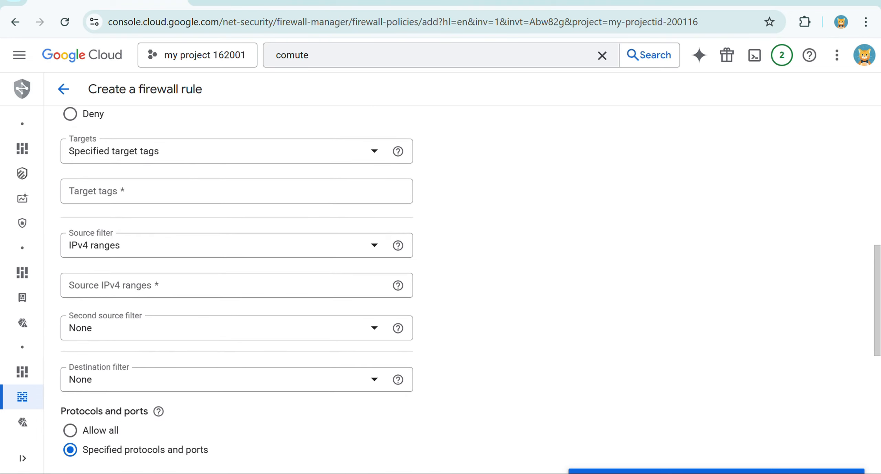
pyautogui.scroll(5, 175, 164)
pyautogui.scroll(-2, 175, 163)
# - Target all instances in the network, set source range 0.0.0.0/0, and allow all protocols
pyautogui.click(206, 147)
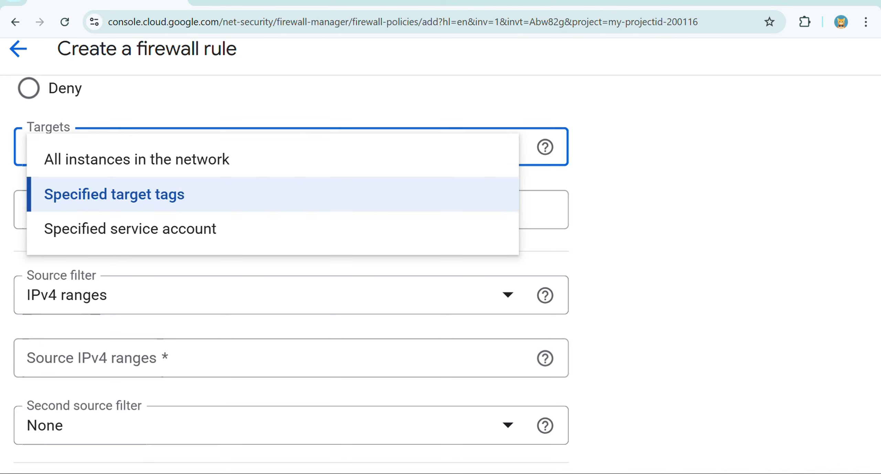
pyautogui.click(207, 159)
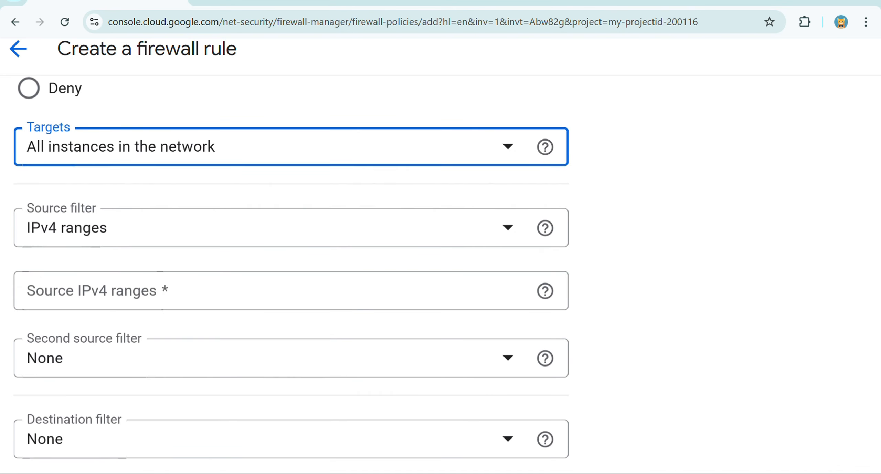
pyautogui.scroll(-3, 291, 274)
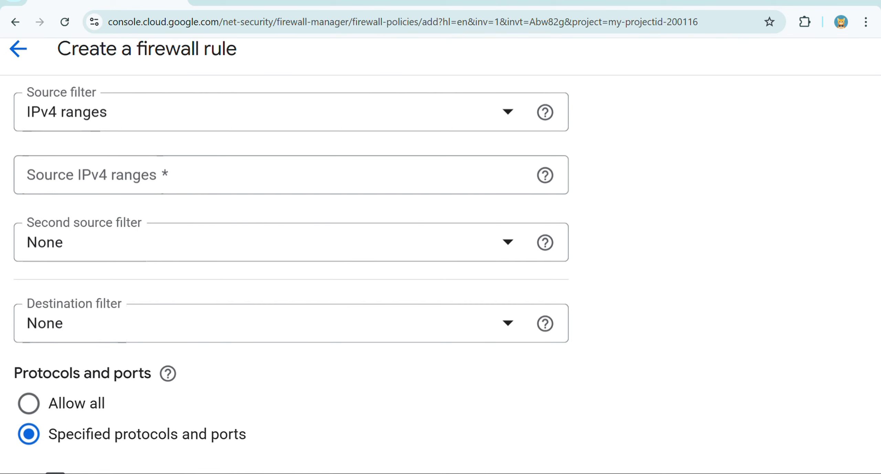
pyautogui.scroll(-1, 206, 162)
pyautogui.click(206, 163)
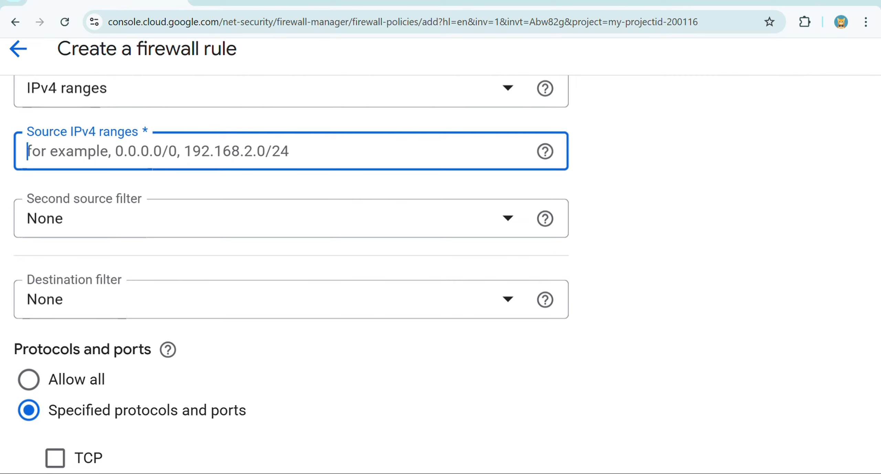
pyautogui.write('0.0.0.')
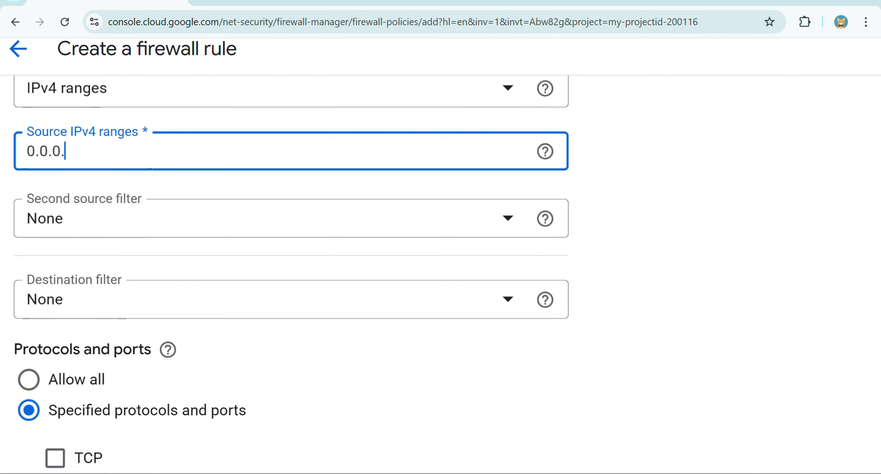
pyautogui.write('0/0')
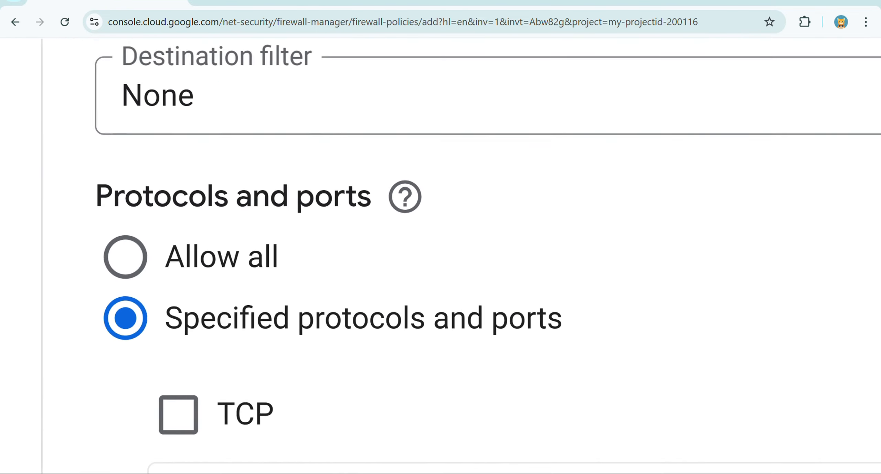
pyautogui.click(149, 246)
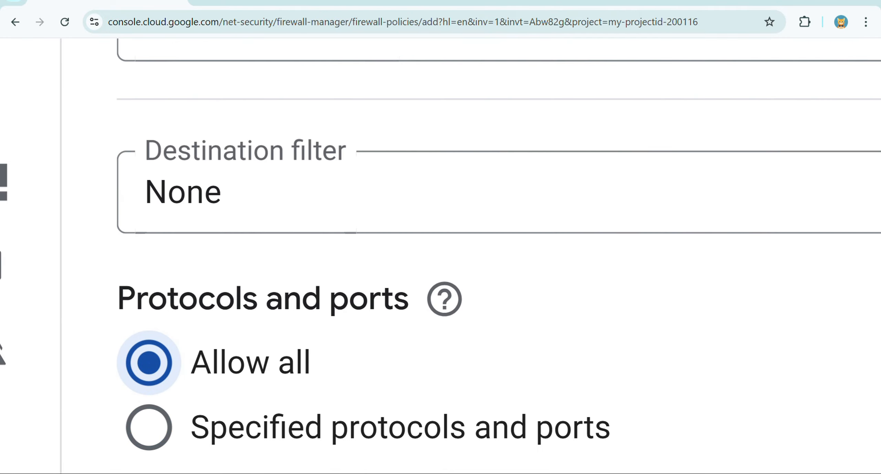
# - Review the form and confirm Targets stays on All instances in the network
pyautogui.scroll(-5, 149, 246)
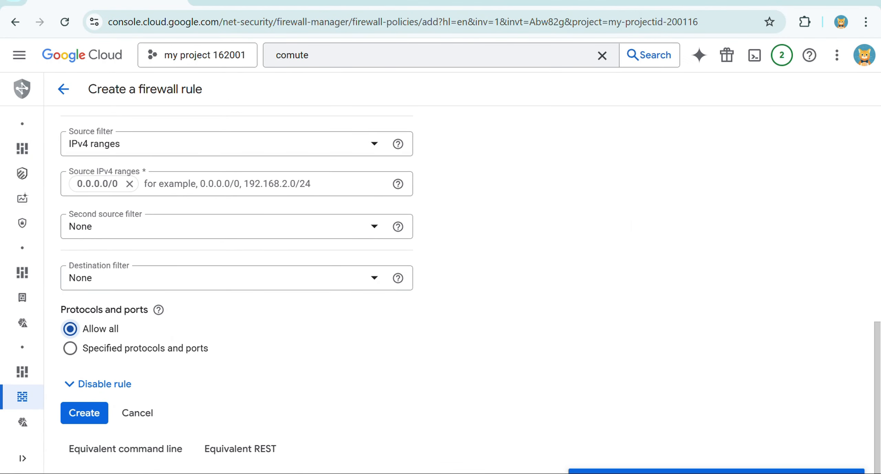
pyautogui.scroll(8, 236, 289)
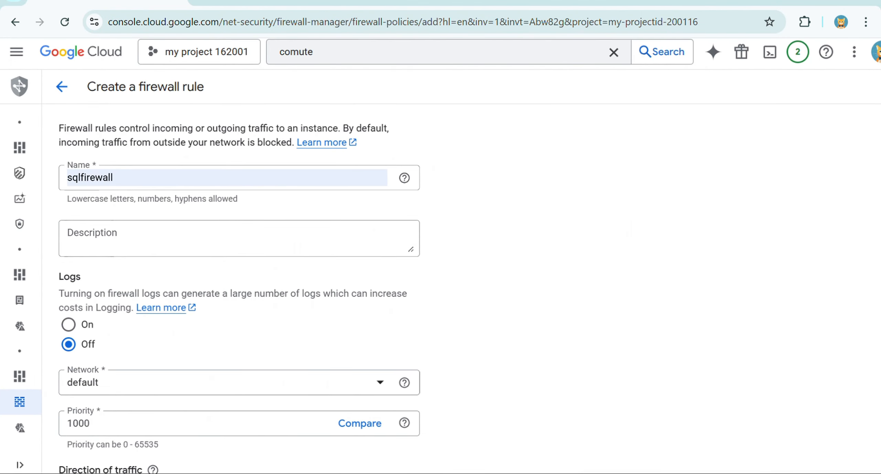
pyautogui.scroll(5, 126, 190)
pyautogui.scroll(-3, 126, 189)
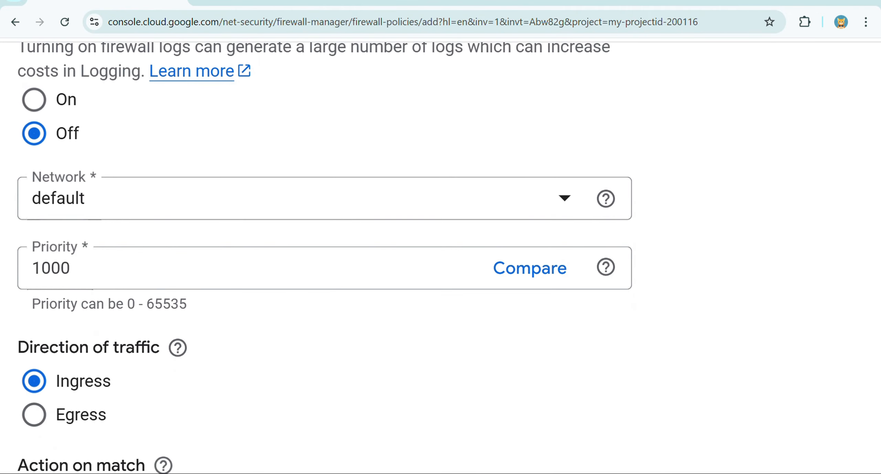
pyautogui.scroll(-5, 325, 257)
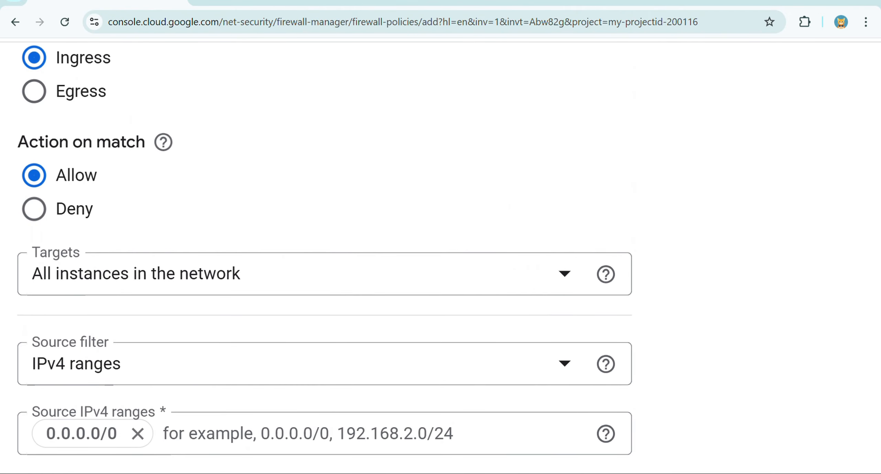
pyautogui.scroll(5, 103, 175)
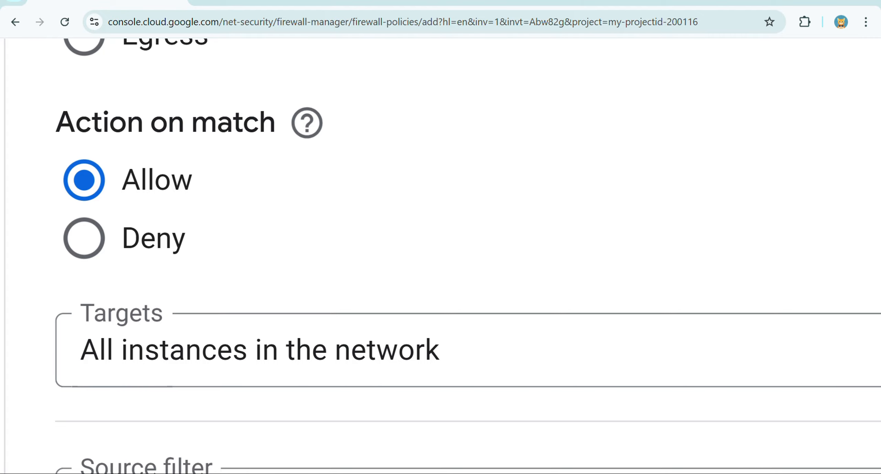
pyautogui.scroll(-5, 110, 162)
pyautogui.scroll(5, 114, 247)
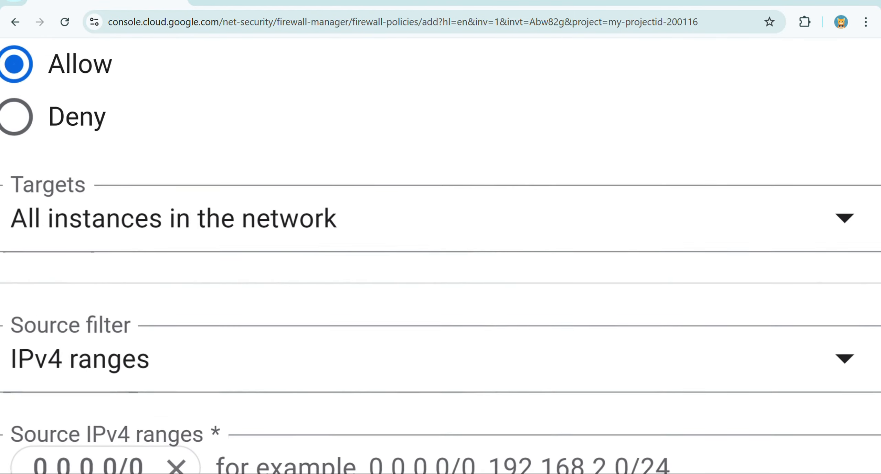
pyautogui.hscroll(-2, 440, 255)
pyautogui.click(255, 206)
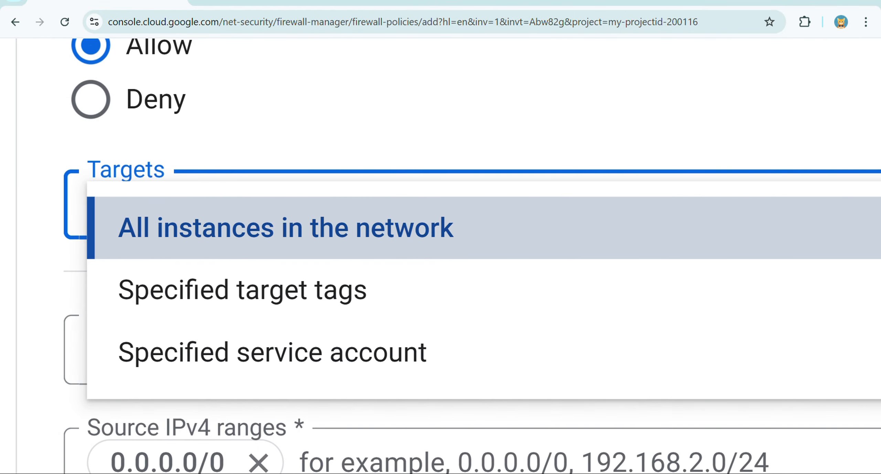
pyautogui.click(429, 213)
# - Create the sqlfirewall rule and return to the PDF guide
pyautogui.scroll(-5, 429, 210)
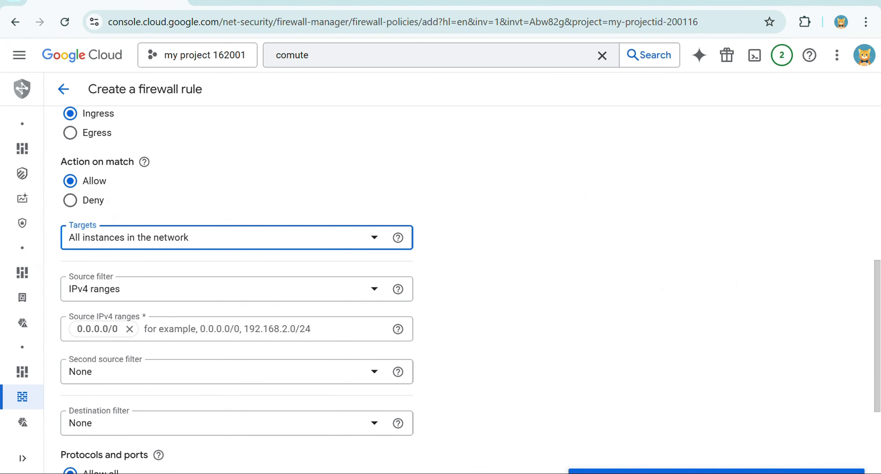
pyautogui.scroll(-2, 374, 236)
pyautogui.scroll(5, 374, 235)
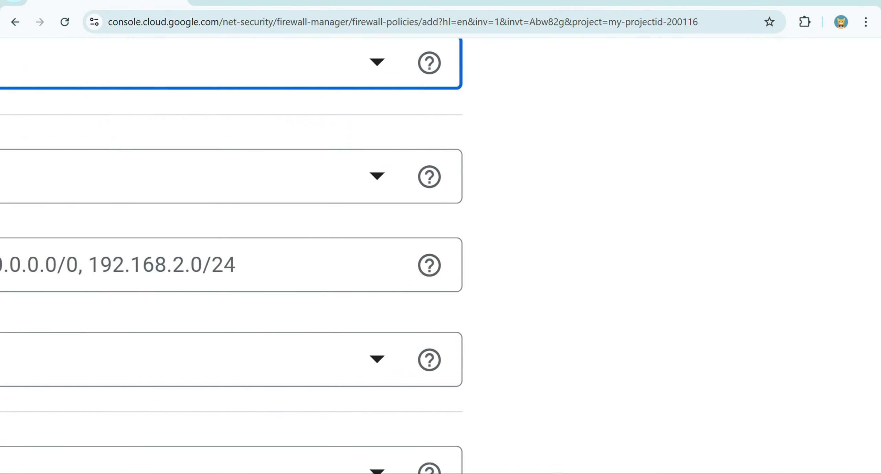
pyautogui.hscroll(-10, 440, 241)
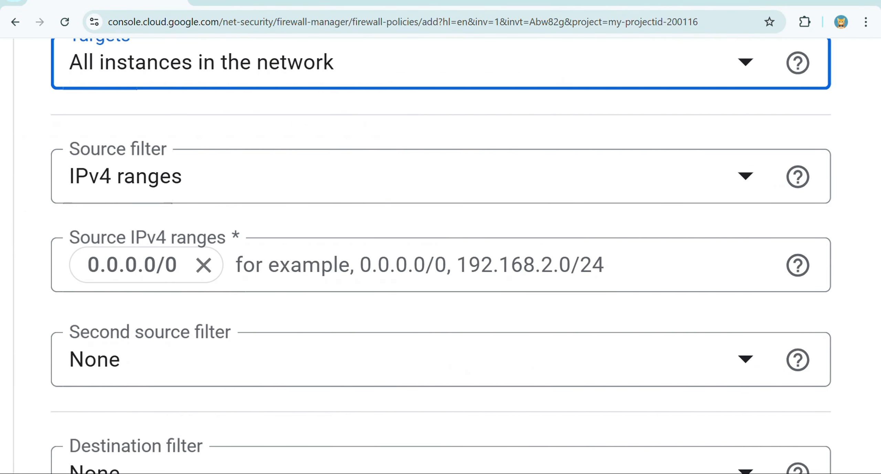
pyautogui.scroll(-4, 441, 252)
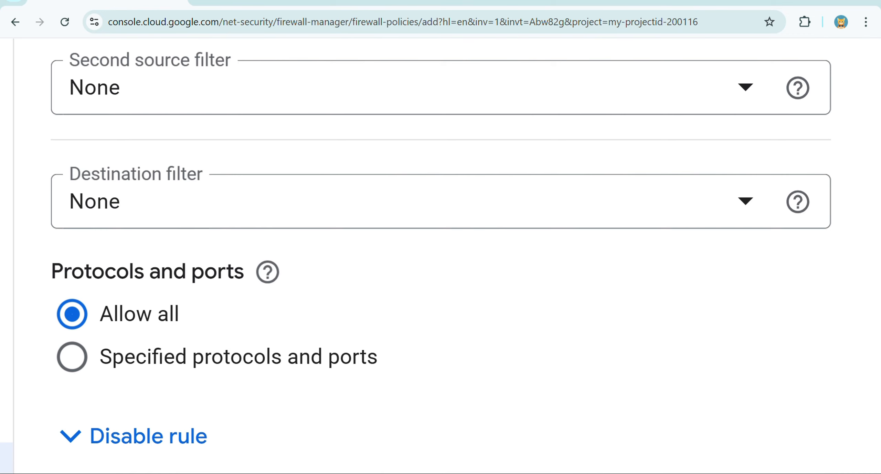
pyautogui.hotkey('ctrl', '0')
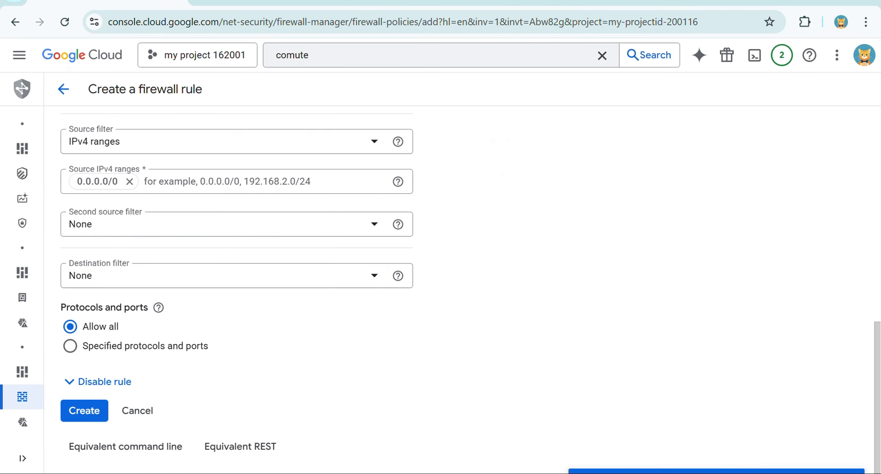
pyautogui.click(85, 410)
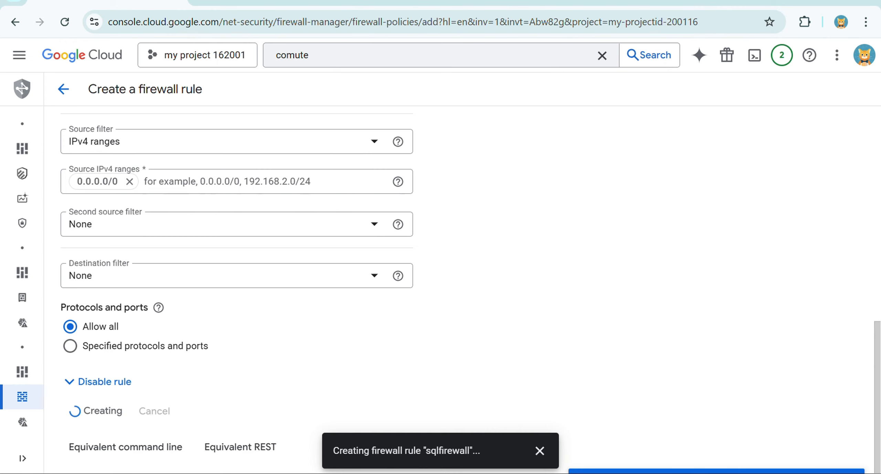
pyautogui.hotkey('alt', 'Tab')
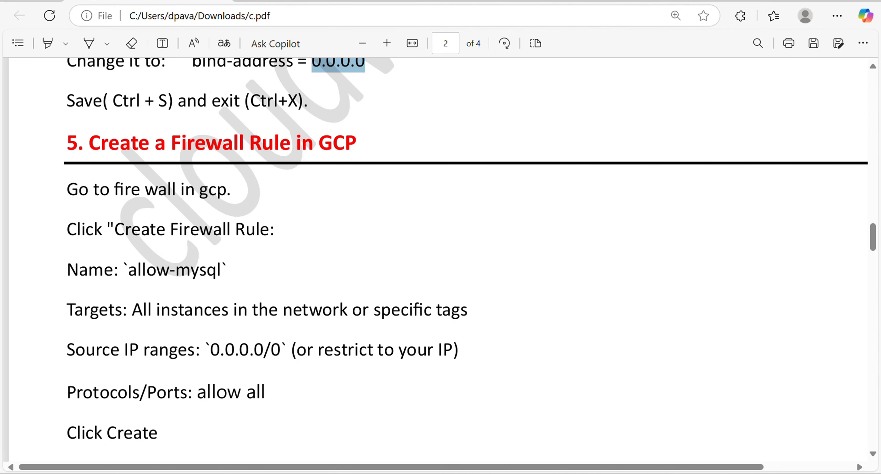
# - Mark the firewall rule steps in the guide
pyautogui.scroll(4, 85, 406)
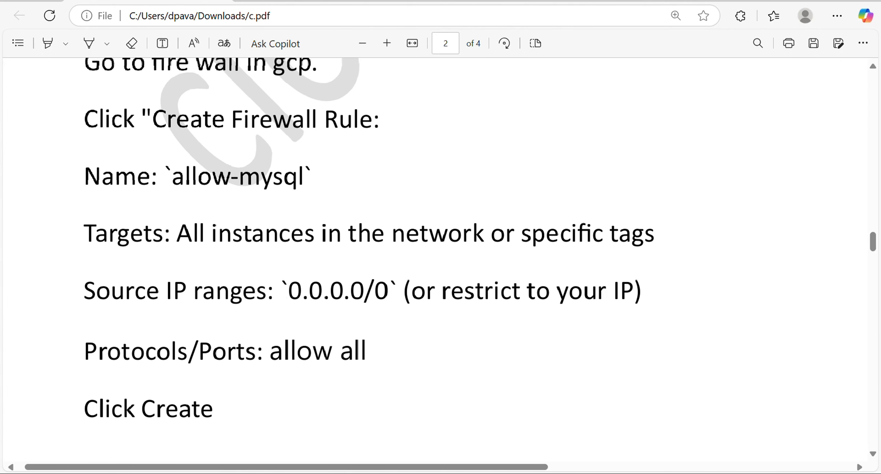
pyautogui.scroll(-2, 24, 341)
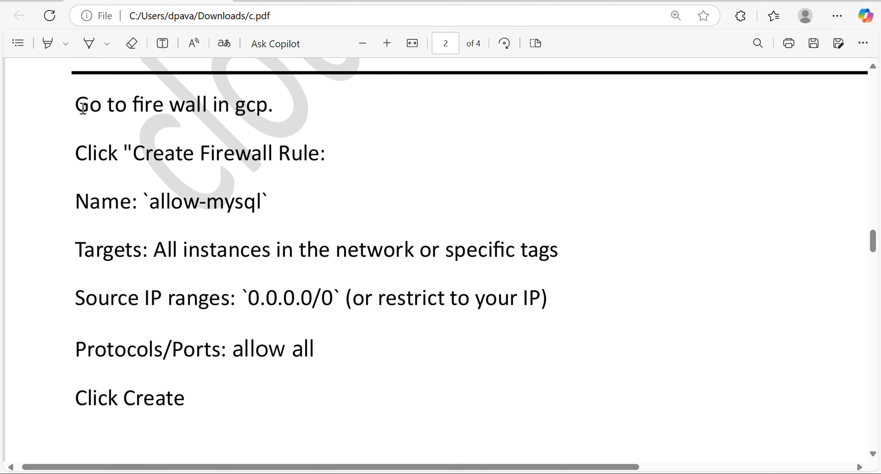
pyautogui.moveTo(77, 104); pyautogui.dragTo(190, 403)
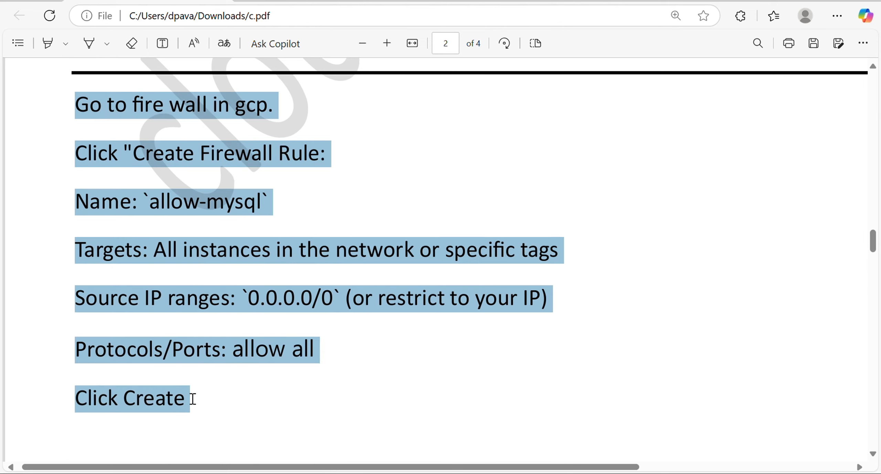
pyautogui.click(192, 400)
# - Copy 'sudo systemctl restart mysql' from section 6 and head back to the SSH terminal
pyautogui.scroll(-10, 193, 399)
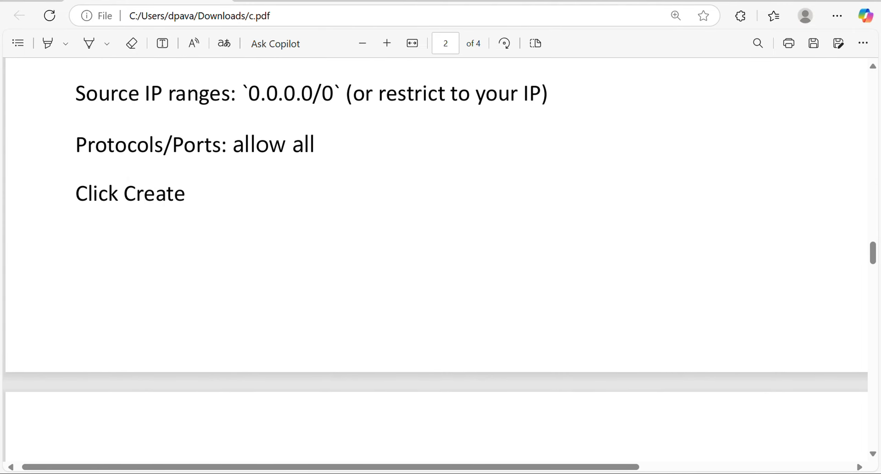
pyautogui.scroll(-8, 440, 262)
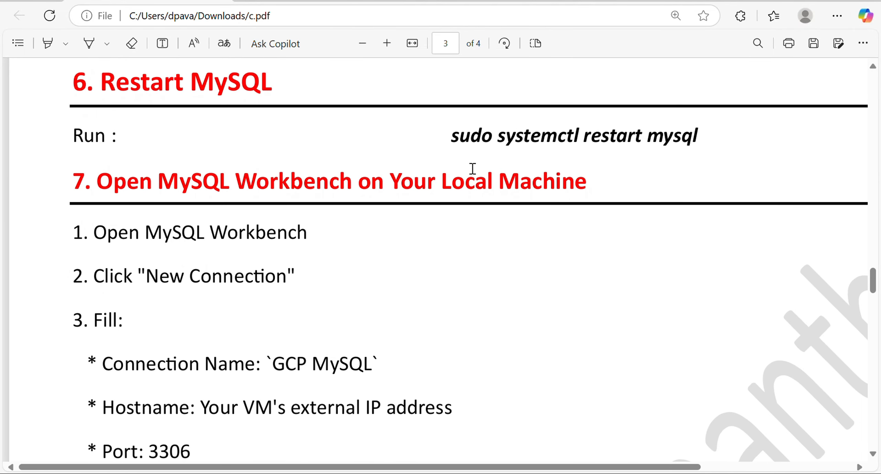
pyautogui.moveTo(451, 140); pyautogui.dragTo(702, 139)
pyautogui.hotkey('ctrl', 'c')
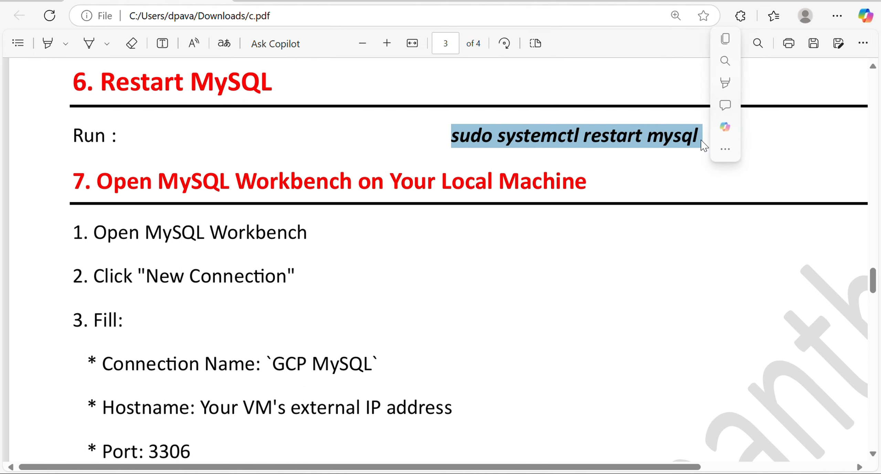
pyautogui.hotkey('alt', 'Tab')
pyautogui.press('Tab')
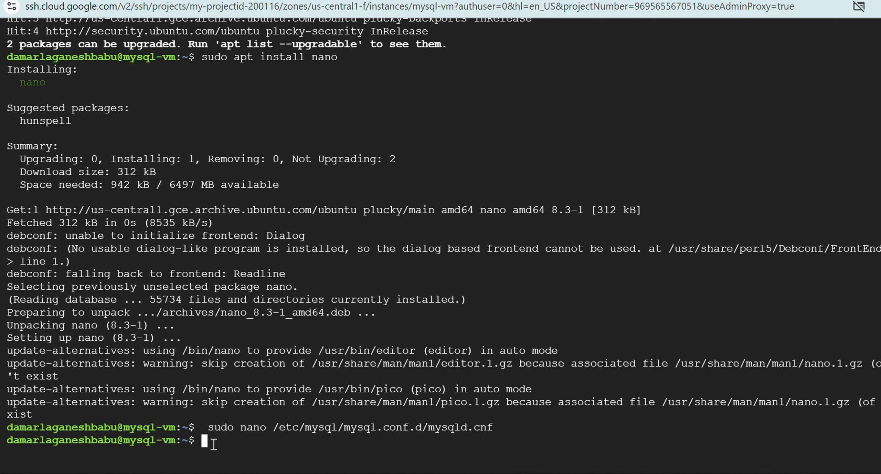
# - Run 'sudo systemctl restart mysql' on the VM, then bring the Firewall policies page forward
pyautogui.hotkey('ctrl', 'v')
pyautogui.press('Return')
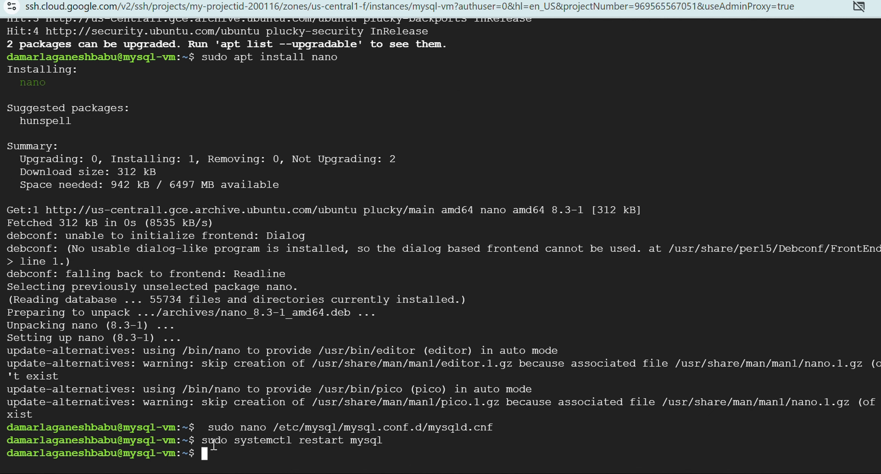
pyautogui.hotkey('alt', 'Tab')
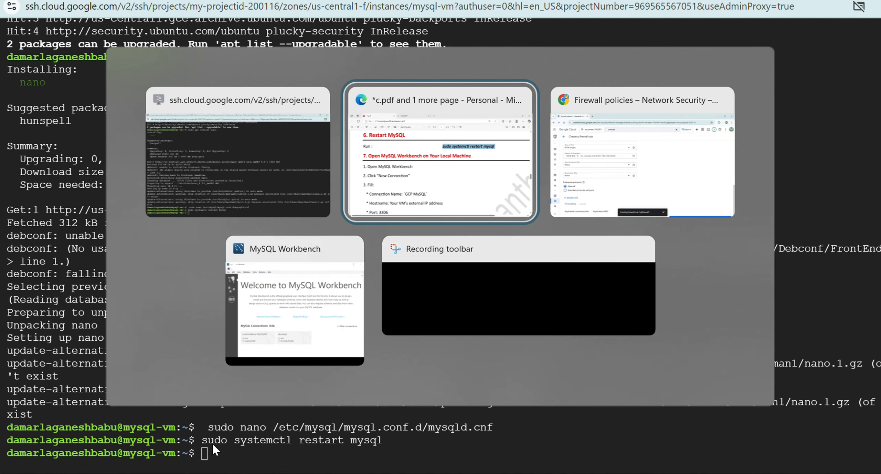
pyautogui.hotkey('alt', 'Tab')
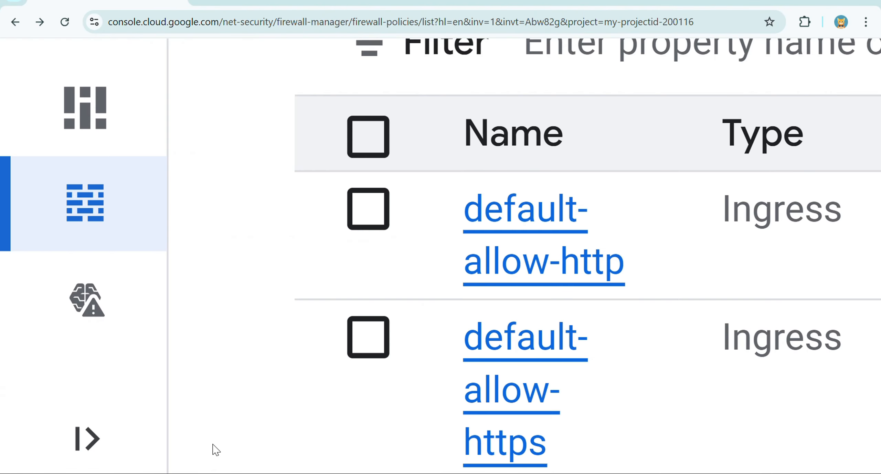
# - Reload the list of firewall rules on the Firewall policies page
pyautogui.scroll(-5, 213, 444)
pyautogui.scroll(-4, 457, 289)
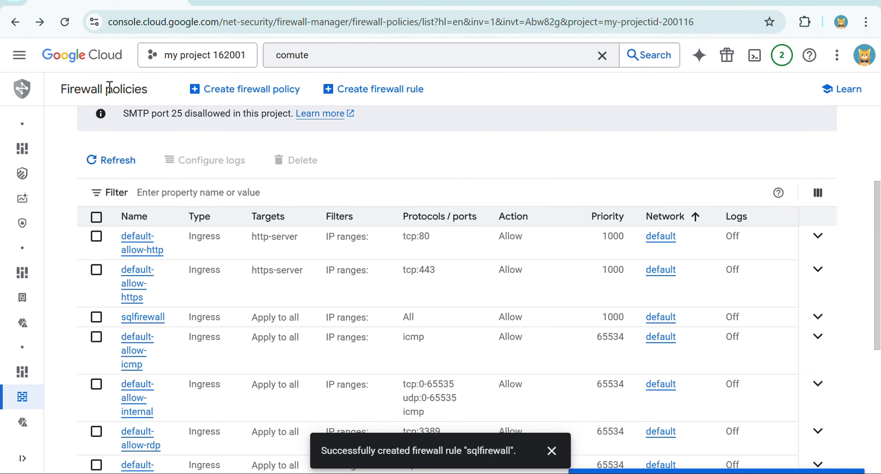
pyautogui.click(93, 165)
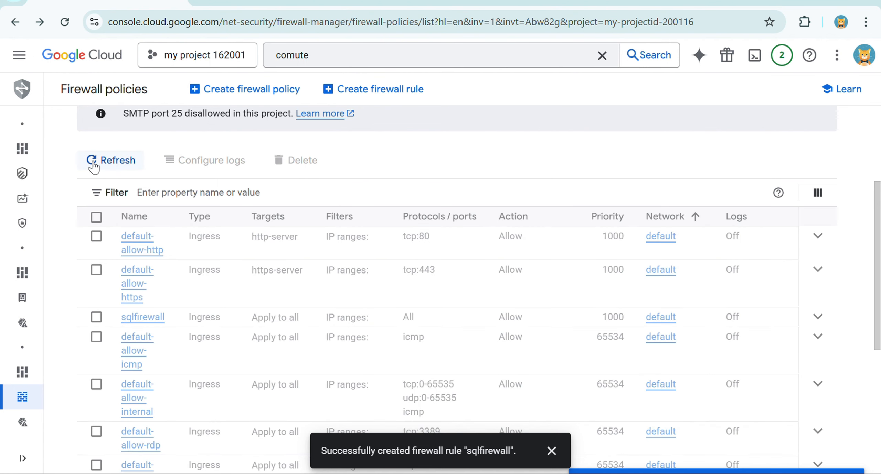
# - Confirm the sqlfirewall rule appears in the list, then return to the setup guide PDF
pyautogui.scroll(-1, 211, 310)
pyautogui.scroll(5, 212, 310)
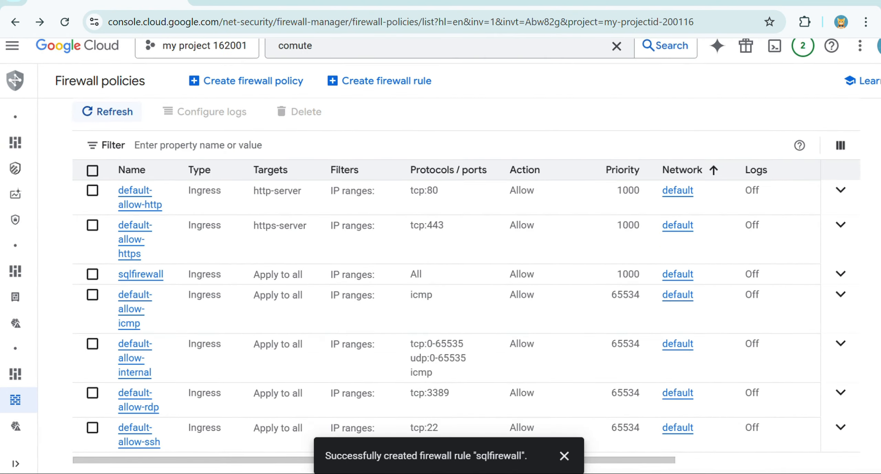
pyautogui.scroll(2, 440, 264)
pyautogui.hscroll(-3, 440, 264)
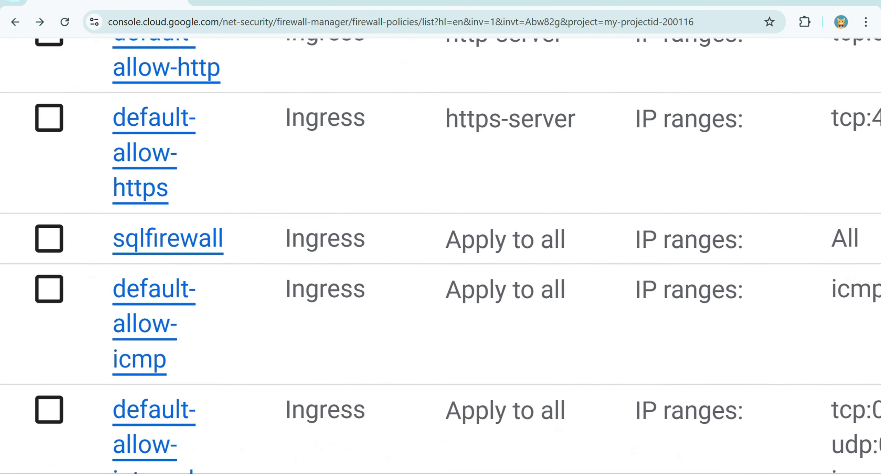
pyautogui.hscroll(2, 441, 263)
pyautogui.hscroll(-3, 440, 264)
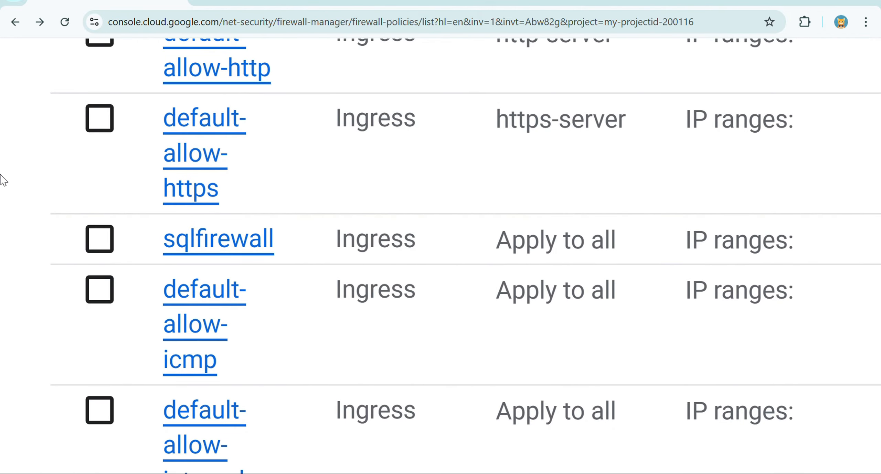
pyautogui.click(98, 244)
pyautogui.click(98, 245)
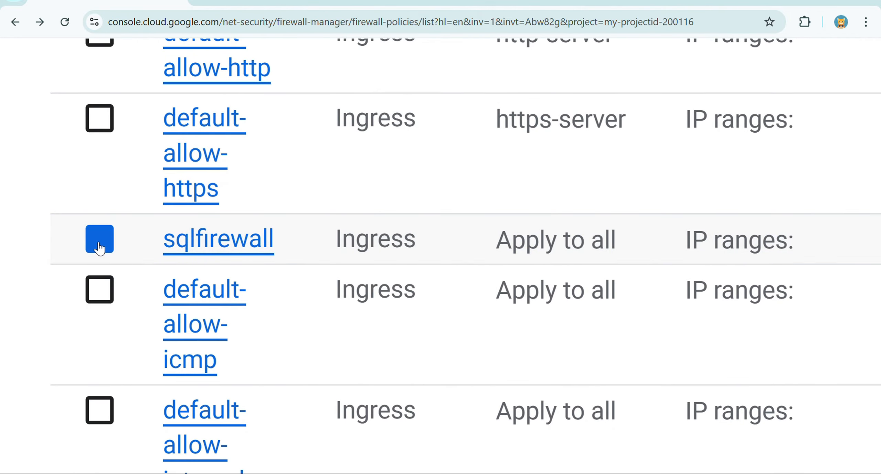
pyautogui.scroll(-5, 99, 243)
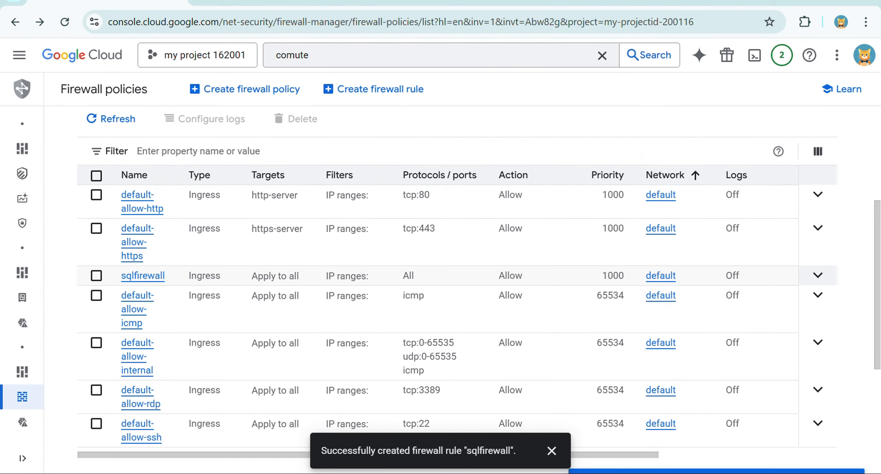
pyautogui.hotkey('alt', 'Tab')
pyautogui.hotkey('alt', 'Tab')
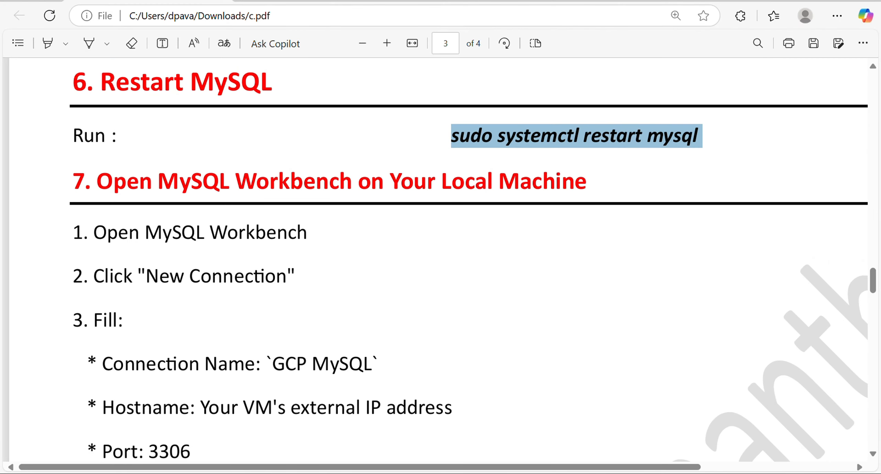
# - Scroll the guide to step 7's Workbench settings: GCP MySQL, external IP, port 3306, remoteuser
pyautogui.scroll(-2, 441, 259)
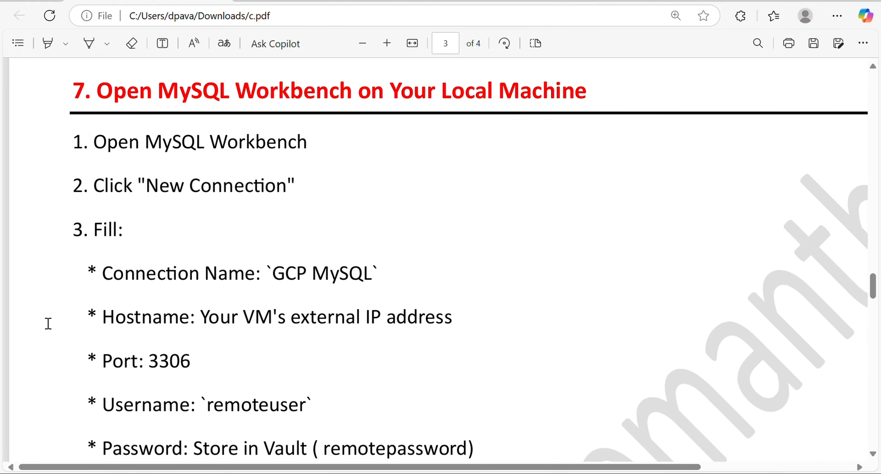
pyautogui.moveTo(24, 466)
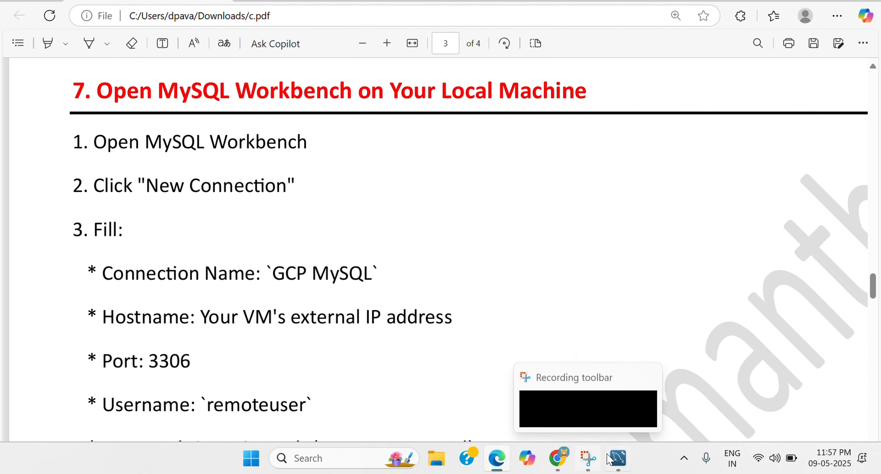
# - In maximized Workbench, name a new connection mysql-vm and select the default 127.0.0.1 hostname
pyautogui.click(618, 458)
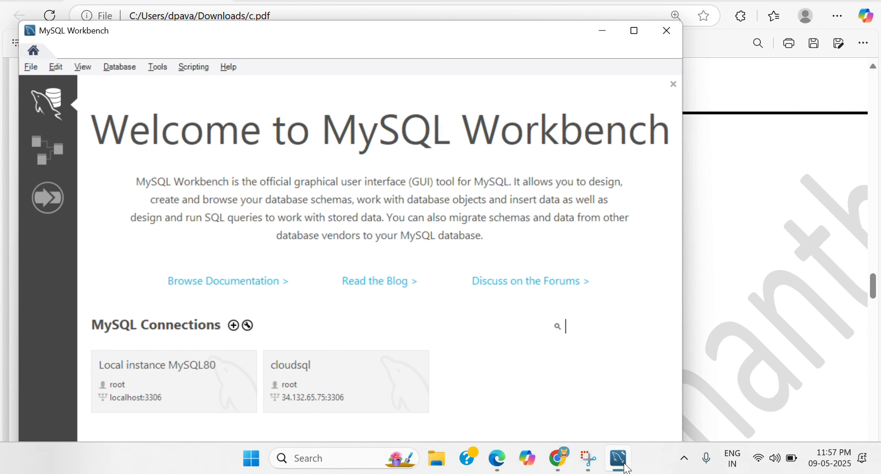
pyautogui.click(634, 30)
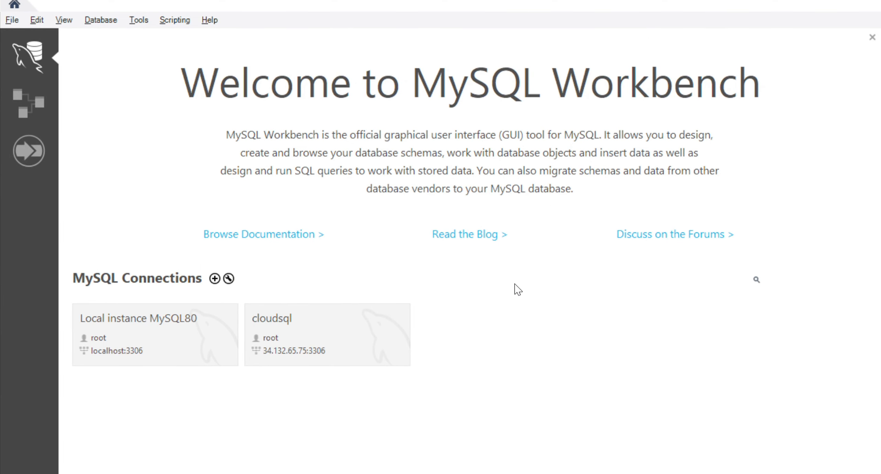
pyautogui.click(216, 279)
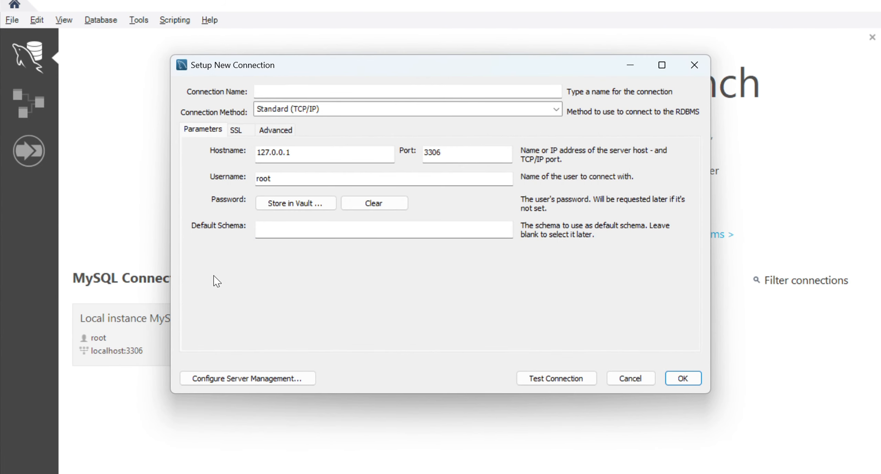
pyautogui.click(272, 90)
pyautogui.write('mysql')
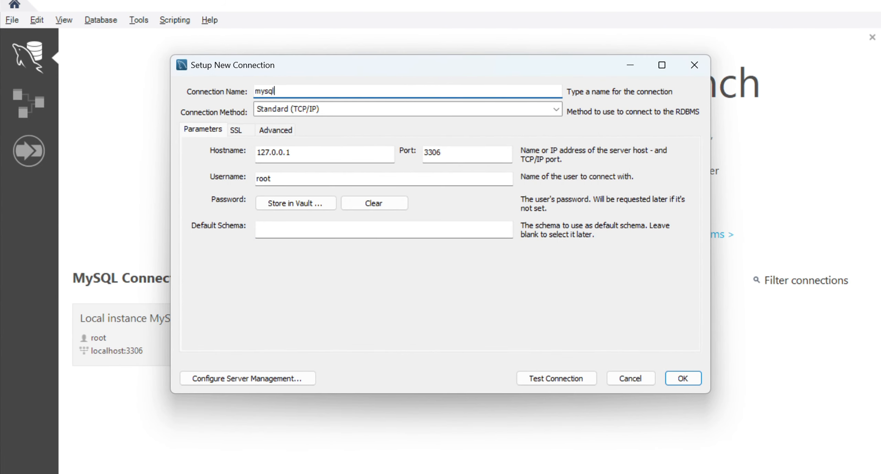
pyautogui.write('-vm')
pyautogui.click(298, 151)
pyautogui.moveTo(298, 152); pyautogui.dragTo(247, 154)
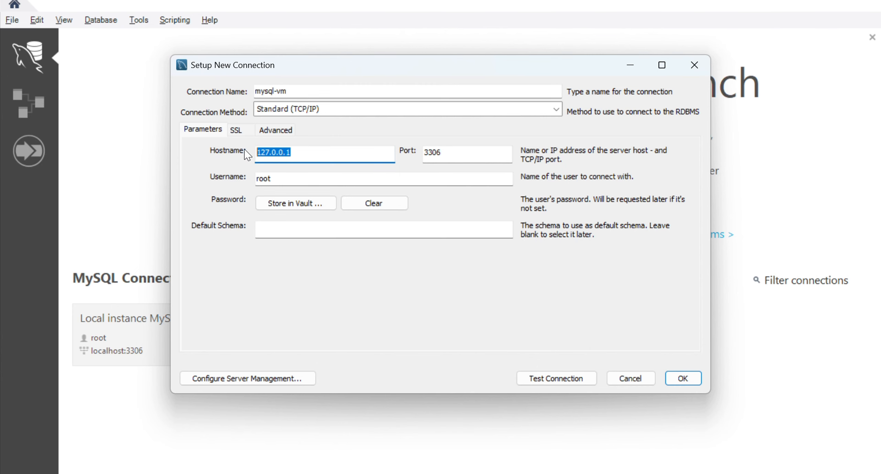
pyautogui.hotkey('alt', 'Tab')
pyautogui.hotkey('alt', 'Tab')
pyautogui.hotkey('alt', 'Tab')
pyautogui.hotkey('alt', 'Tab')
pyautogui.hotkey('alt', 'Tab')
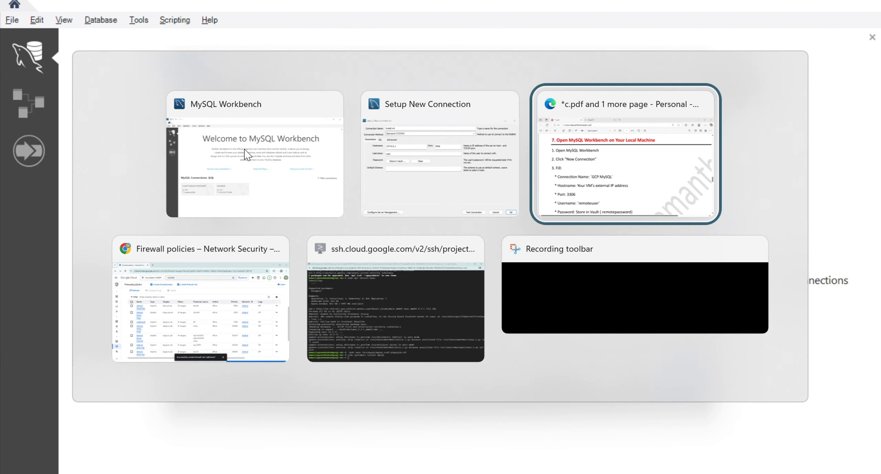
# - Copy the VM's external IP 34.68.19.52 from Compute Engine's VM instances list
pyautogui.hotkey('alt', 'shift', 'Tab')
pyautogui.hotkey('alt', 'shift', 'Tab')
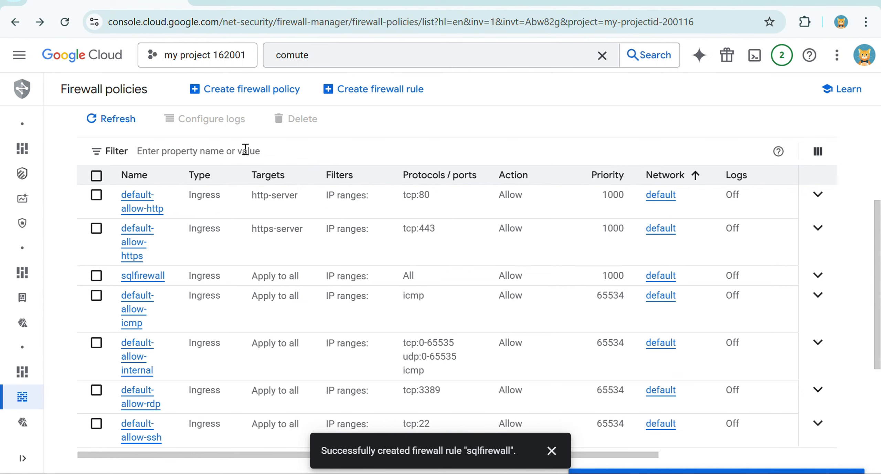
pyautogui.click(303, 55)
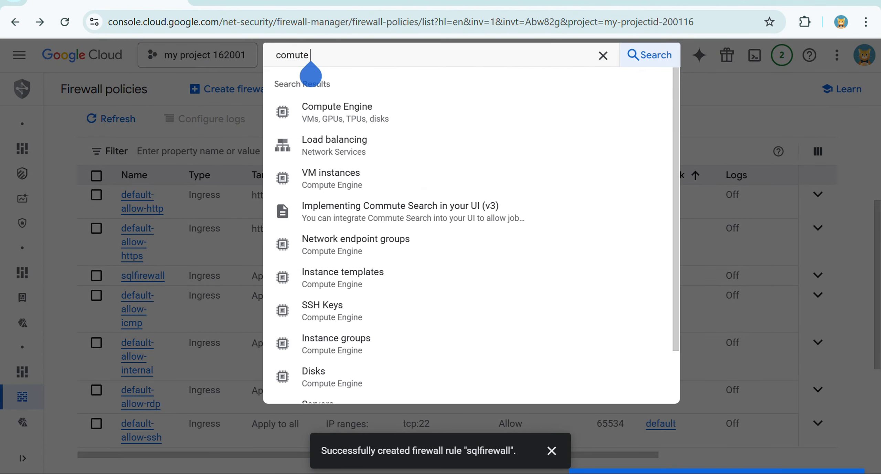
pyautogui.press('Return')
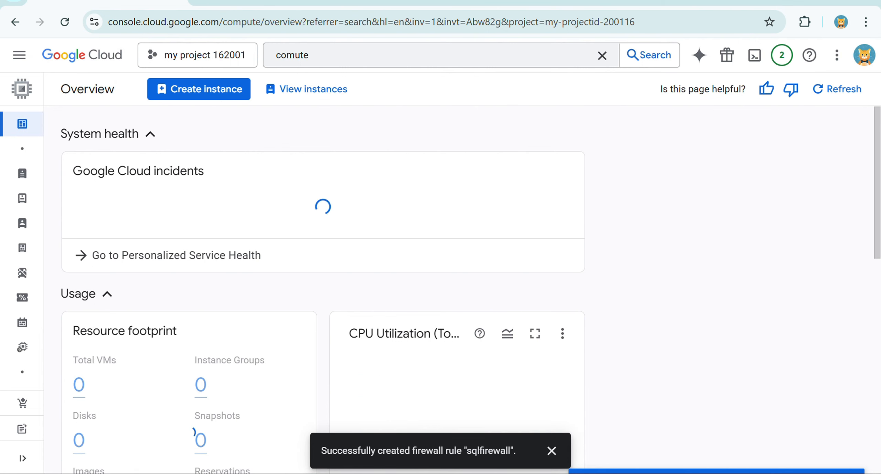
pyautogui.click(307, 90)
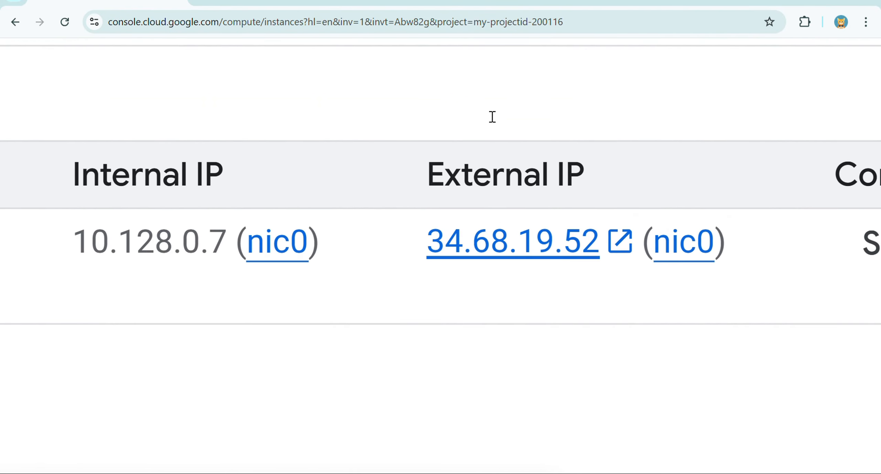
pyautogui.moveTo(500, 240)
pyautogui.click(458, 290)
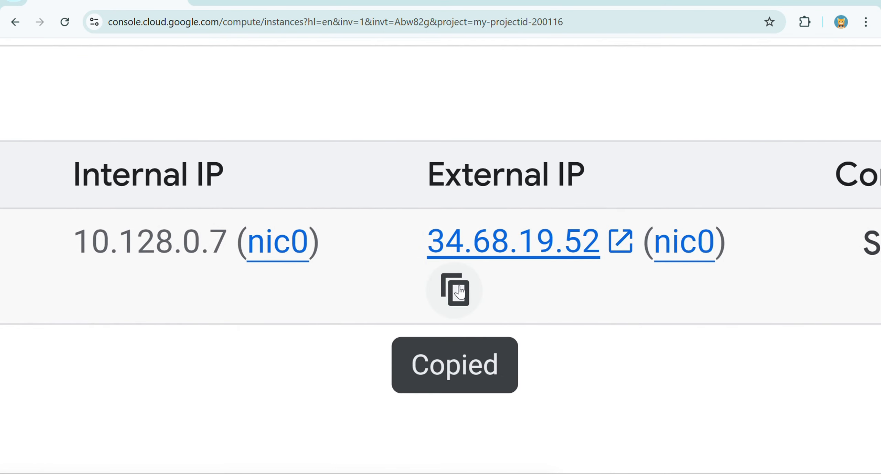
pyautogui.hotkey('alt', 'Tab')
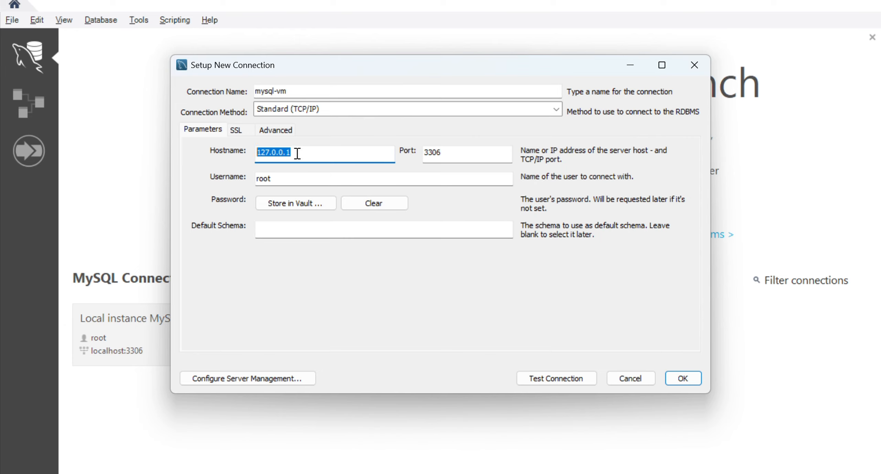
# - Replace hostname 127.0.0.1 with 34.68.19.52 and erase the default root username
pyautogui.press('BackSpace')
pyautogui.hotkey('ctrl', 'v')
pyautogui.click(283, 179)
pyautogui.press('BackSpace')
pyautogui.press('BackSpace')
pyautogui.press('BackSpace')
pyautogui.press('BackSpace')
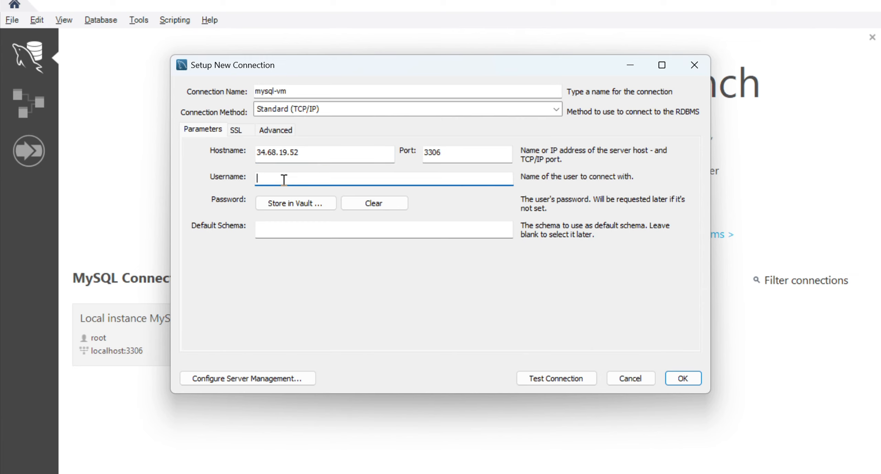
pyautogui.hotkey('alt', 'Tab')
pyautogui.press('Tab')
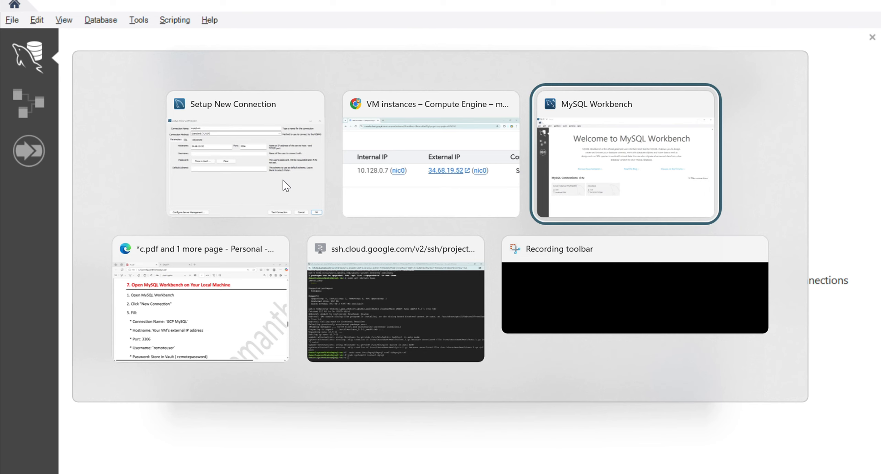
# - Copy 'remoteuser' from the guide's CREATE USER command and return to the Username field
pyautogui.press('Tab')
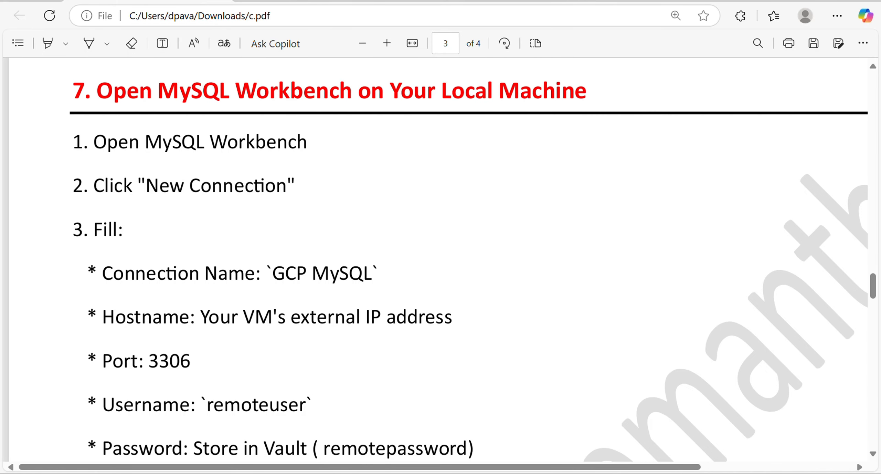
pyautogui.scroll(1, 286, 186)
pyautogui.scroll(20, 440, 258)
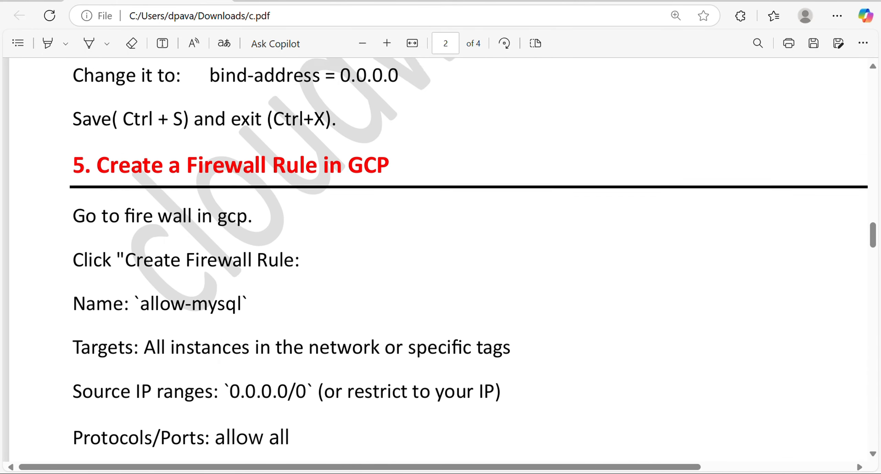
pyautogui.scroll(15, 441, 258)
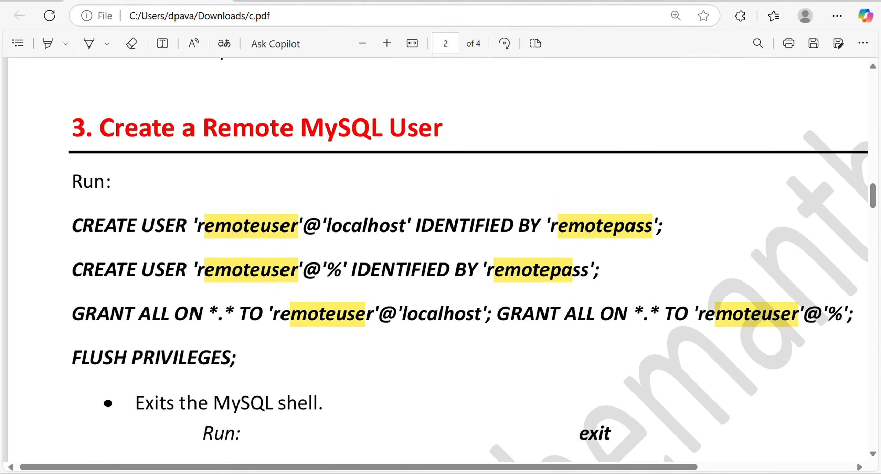
pyautogui.scroll(4, 207, 241)
pyautogui.scroll(-3, 220, 185)
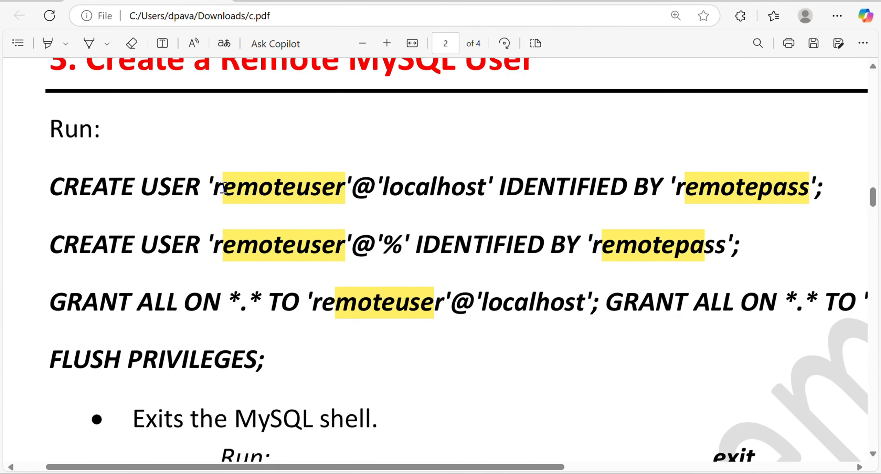
pyautogui.moveTo(214, 186); pyautogui.dragTo(344, 186)
pyautogui.hotkey('ctrl', 'c')
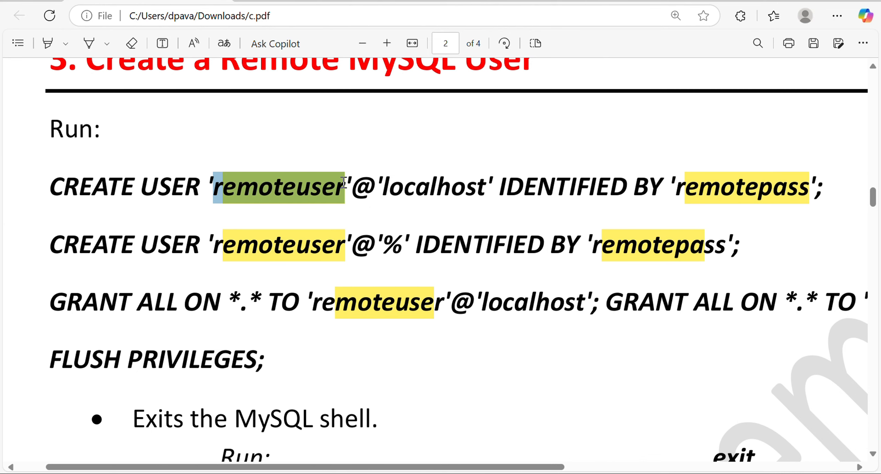
pyautogui.hotkey('alt', 'Tab')
pyautogui.click(283, 177)
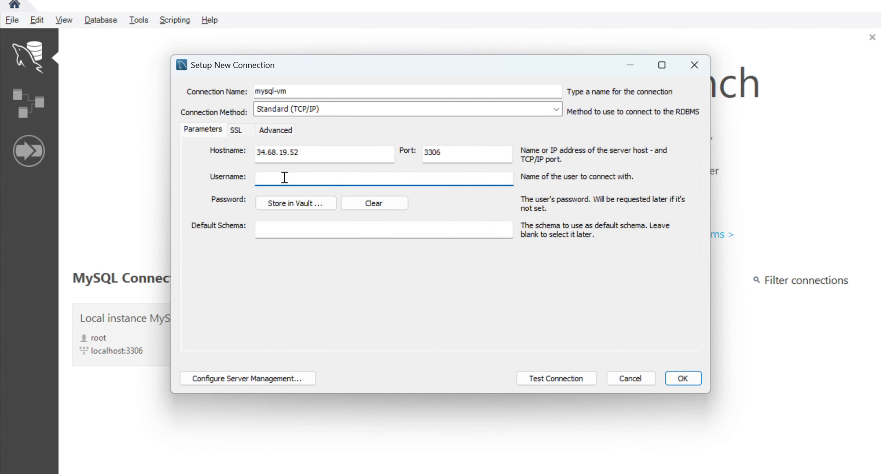
# - Set the username to remoteuser and store the account password from the guide in the vault
pyautogui.write('remoteuser')
pyautogui.click(304, 203)
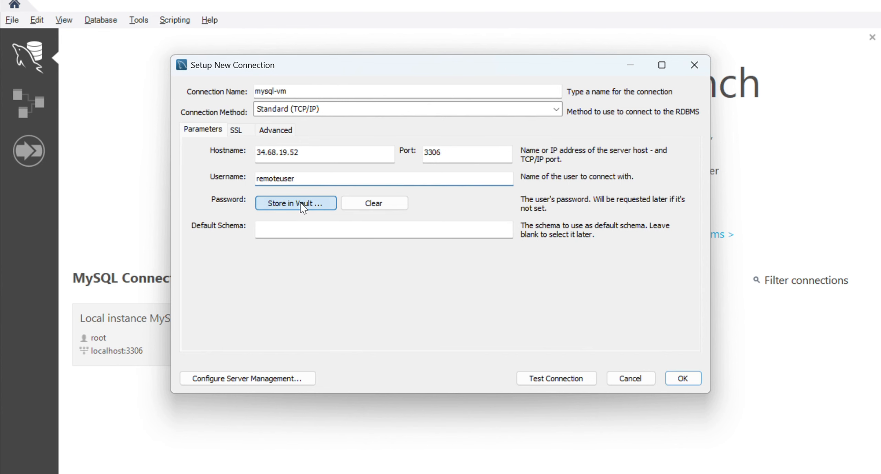
pyautogui.hotkey('alt', 'Tab')
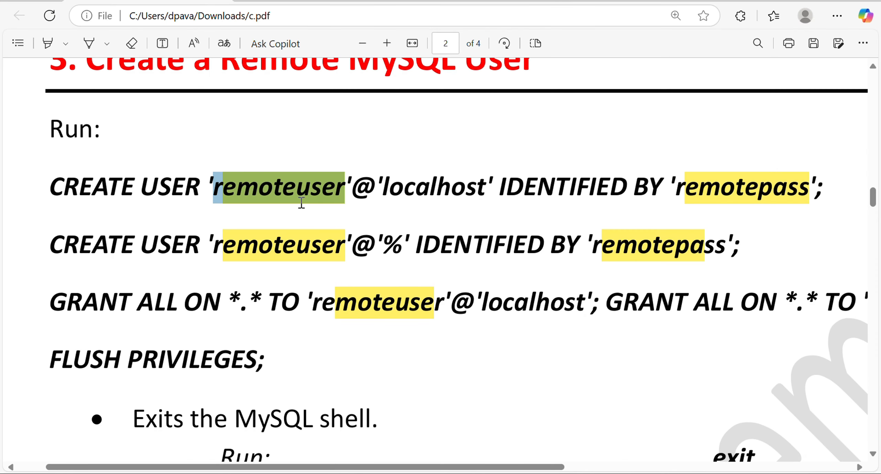
pyautogui.click(679, 191)
pyautogui.moveTo(680, 191); pyautogui.dragTo(807, 191)
pyautogui.hotkey('alt', 'Tab')
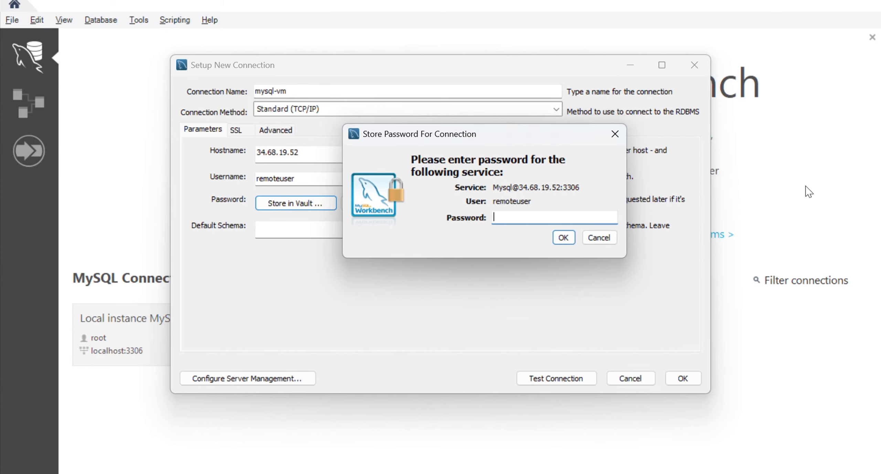
pyautogui.write('remot')
pyautogui.press('BackSpace')
pyautogui.press('BackSpace')
pyautogui.press('BackSpace')
pyautogui.press('BackSpace')
pyautogui.press('BackSpace')
pyautogui.write('remoteuser')
pyautogui.click(564, 238)
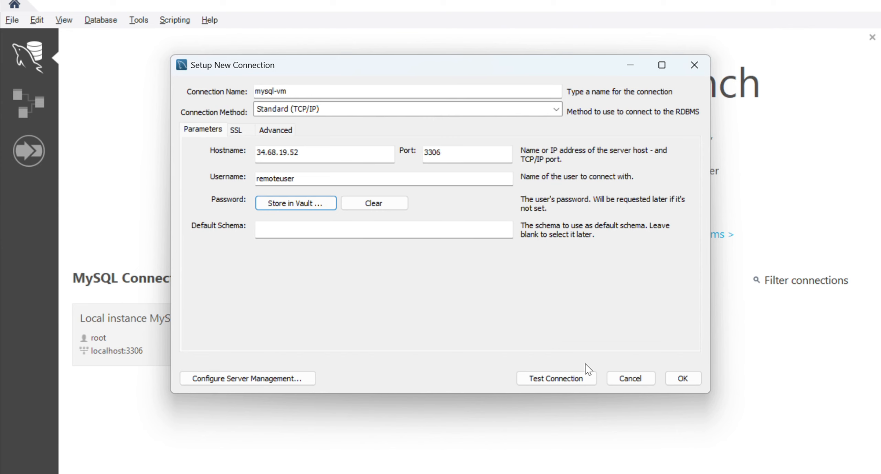
# - Test the mysql-vm connection past the version warning, then save it after the success message
pyautogui.click(585, 378)
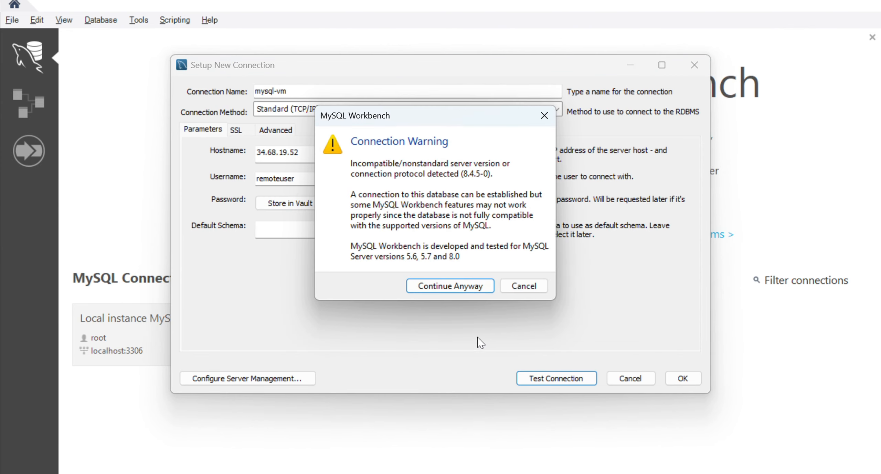
pyautogui.click(444, 289)
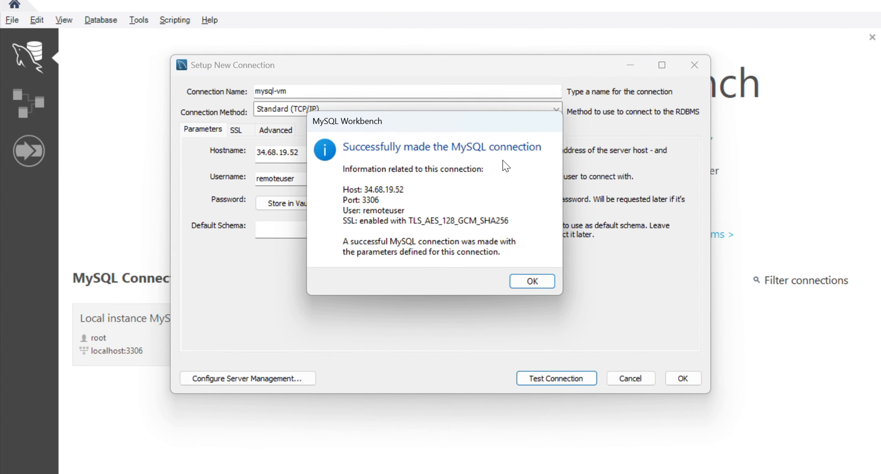
pyautogui.click(532, 282)
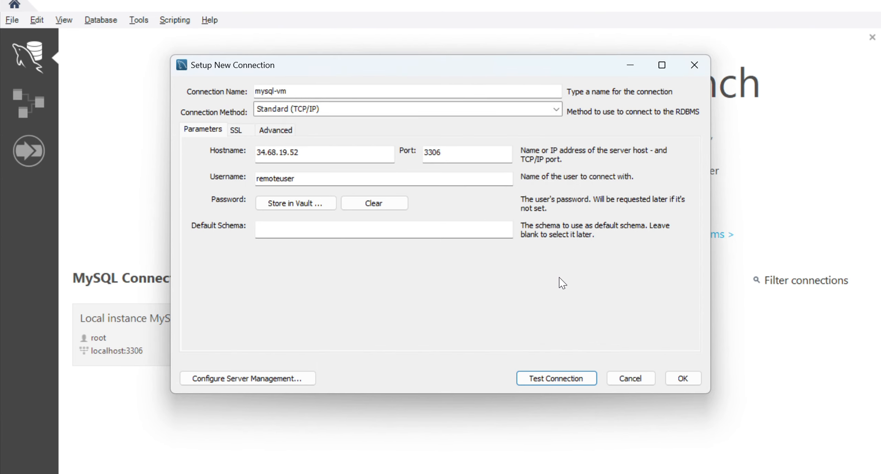
pyautogui.click(683, 378)
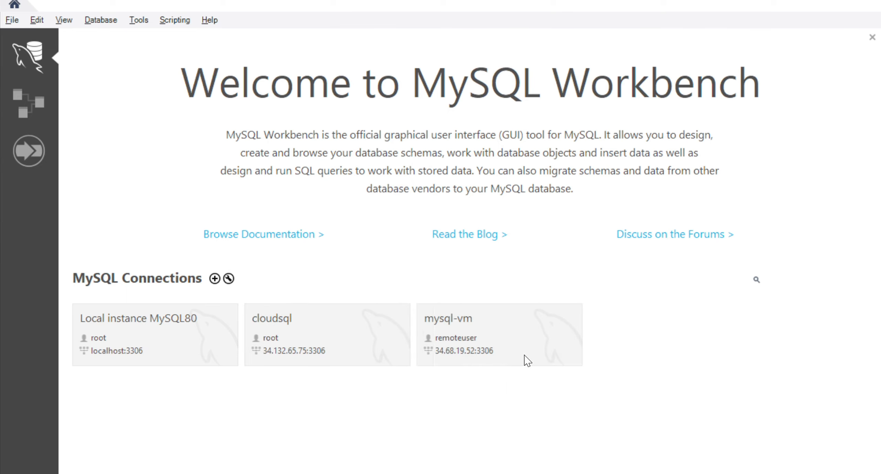
# - Open the mysql-vm connection, continuing past the server version warning
pyautogui.click(501, 343)
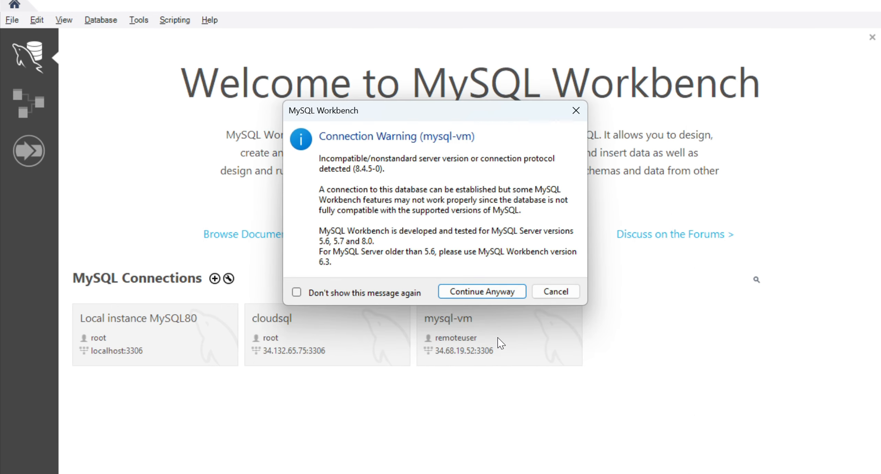
pyautogui.click(482, 295)
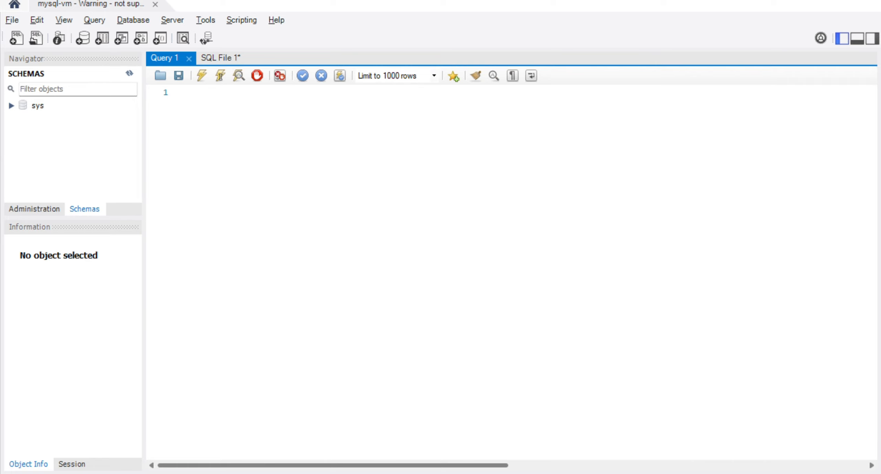
# - Zoom the Notepad salesdata script to 130%, select and copy all of it, and return to Workbench
pyautogui.hotkey('alt', 'Tab')
pyautogui.hotkey('alt', 'Tab')
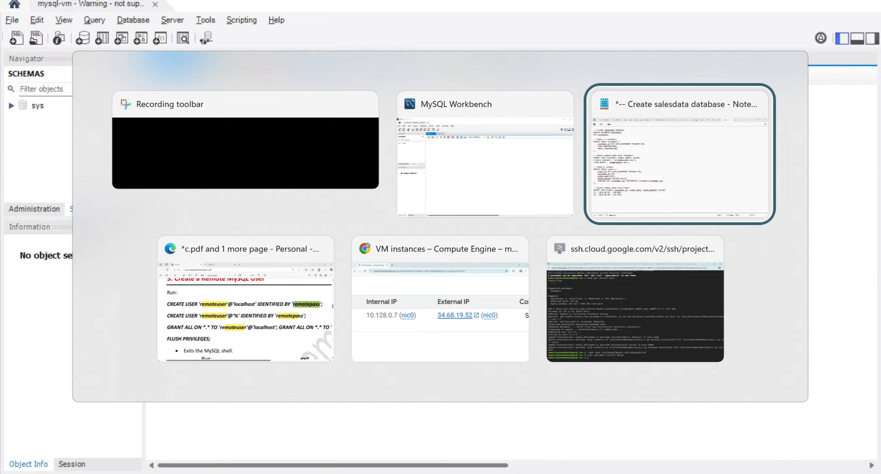
pyautogui.hotkey('ctrl', '+')
pyautogui.hotkey('ctrl', '+')
pyautogui.hotkey('ctrl', '+')
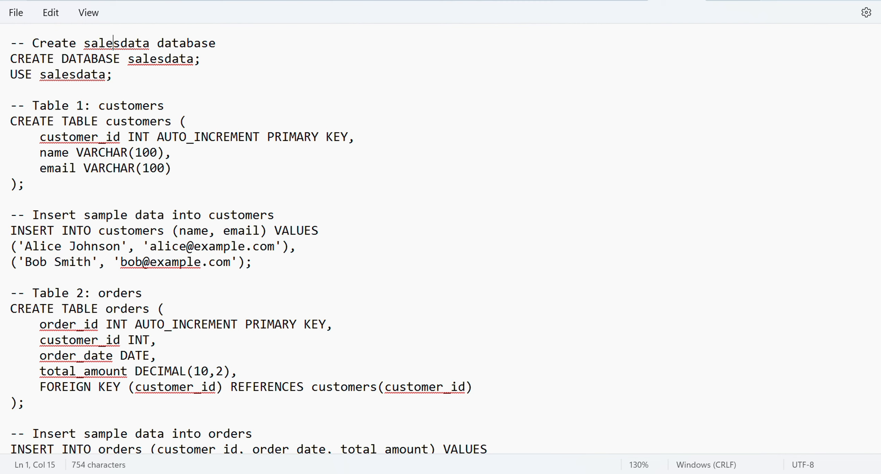
pyautogui.tripleClick(21, 43)
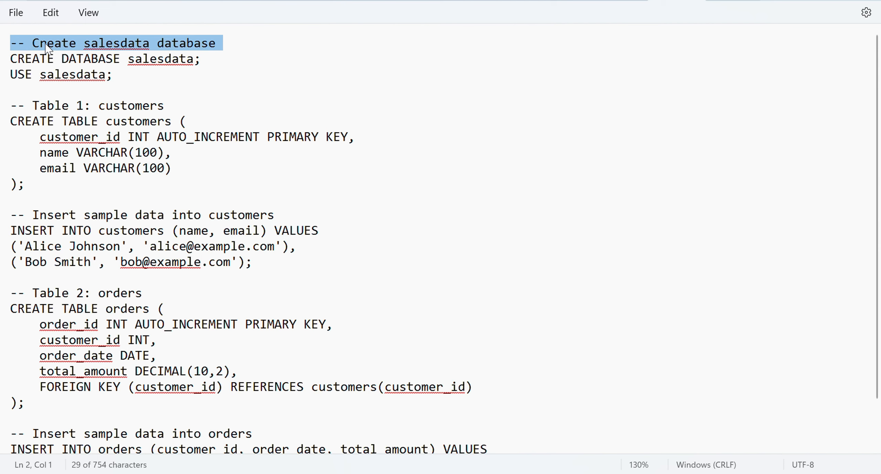
pyautogui.moveTo(17, 105); pyautogui.dragTo(86, 107)
pyautogui.moveTo(26, 293); pyautogui.dragTo(89, 295)
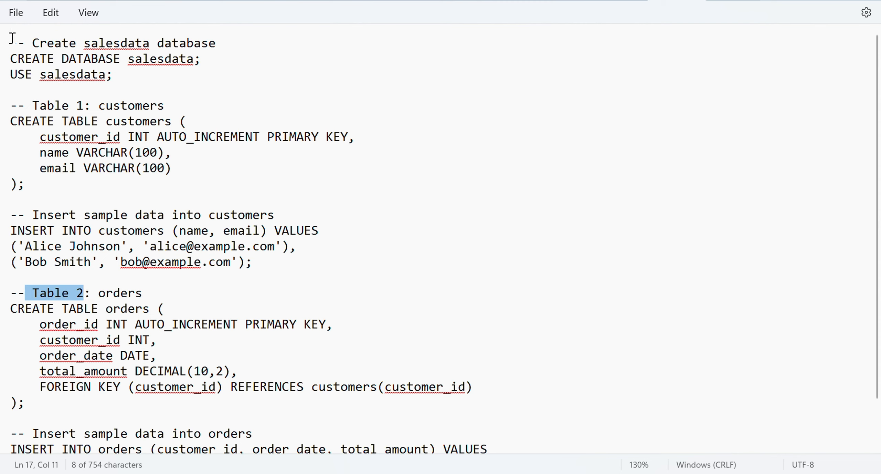
pyautogui.moveTo(10, 38); pyautogui.dragTo(59, 444)
pyautogui.click(42, 391)
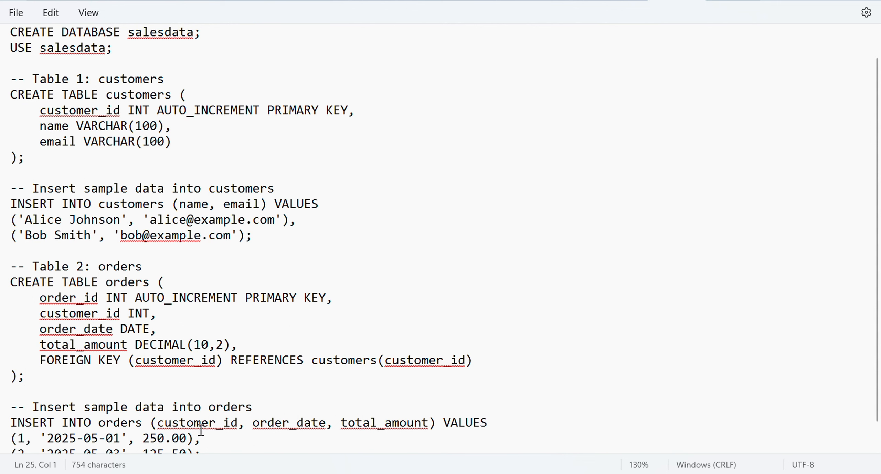
pyautogui.click(215, 439)
pyautogui.hotkey('ctrl', 'End')
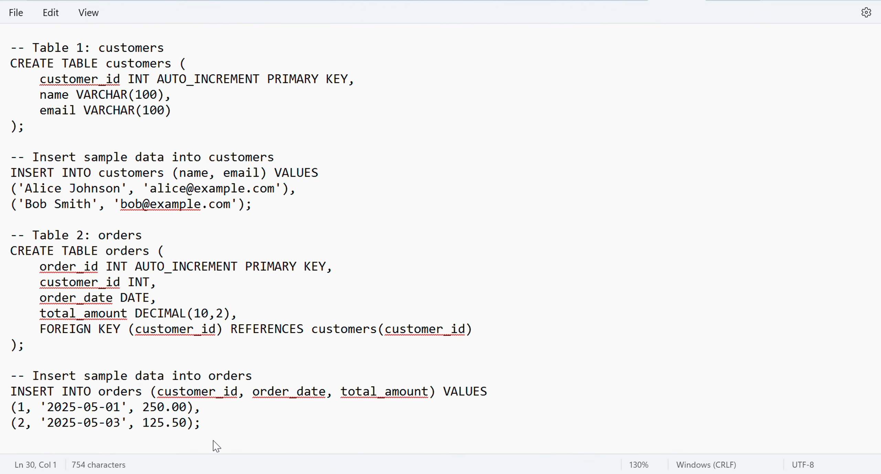
pyautogui.hotkey('shift', 'Up')
pyautogui.hotkey('shift', 'Up')
pyautogui.hotkey('shift', 'Up')
pyautogui.hotkey('shift', 'Up')
pyautogui.hotkey('shift', 'Up')
pyautogui.hotkey('shift', 'Up')
pyautogui.hotkey('shift', 'Up')
pyautogui.hotkey('shift', 'Up')
pyautogui.hotkey('shift', 'Up')
pyautogui.hotkey('shift', 'Up')
pyautogui.hotkey('shift', 'Up')
pyautogui.hotkey('shift', 'Up')
pyautogui.hotkey('shift', 'Up')
pyautogui.hotkey('shift', 'Up')
pyautogui.hotkey('shift', 'Up')
pyautogui.hotkey('shift', 'Up')
pyautogui.hotkey('shift', 'Up')
pyautogui.hotkey('shift', 'Up')
pyautogui.hotkey('shift', 'Up')
pyautogui.hotkey('shift', 'Up')
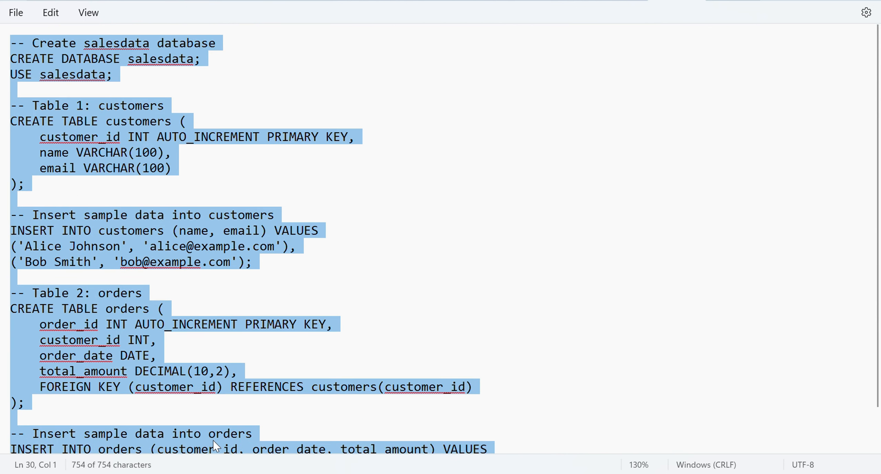
pyautogui.hotkey('alt', 'Tab')
pyautogui.hotkey('alt', 'Tab')
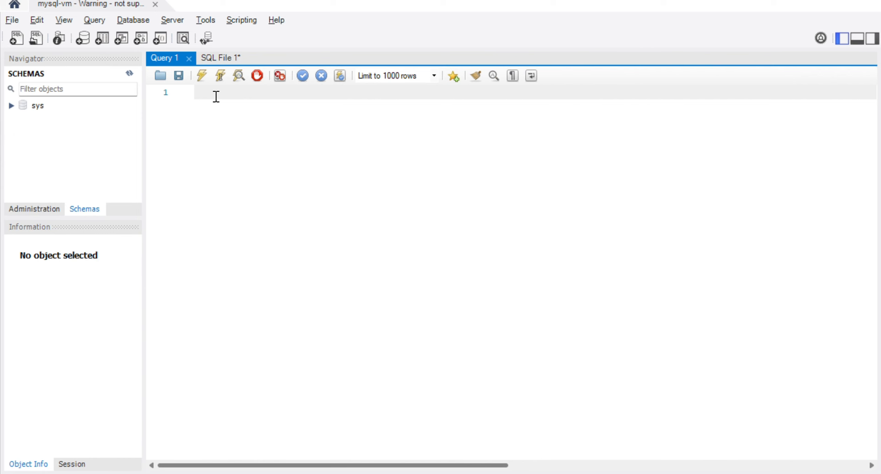
# - Paste the salesdata script into Query 1, select all of it, and execute it
pyautogui.hotkey('ctrl', 'v')
pyautogui.hotkey('ctrl', 'a')
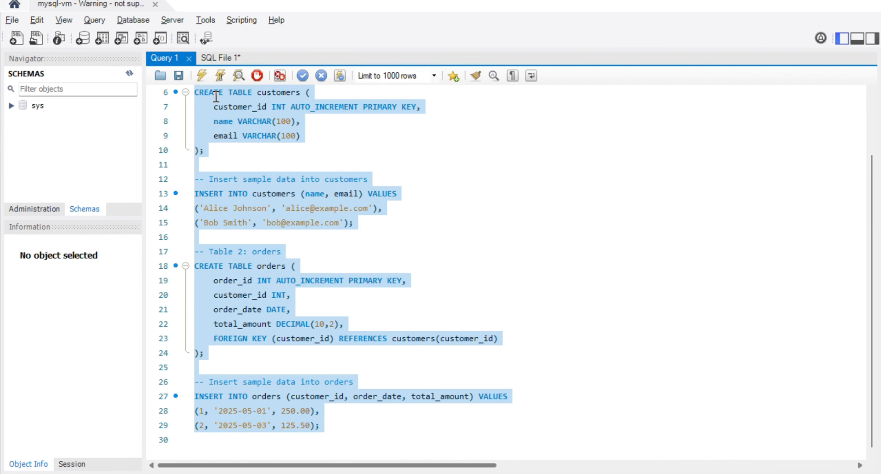
pyautogui.click(204, 78)
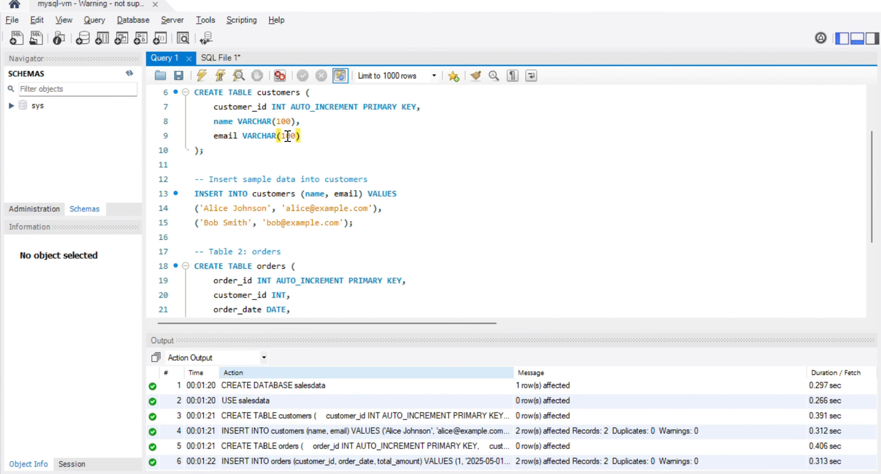
# - Review the script by reselecting it and then highlighting the customers INSERT statement
pyautogui.click(288, 135)
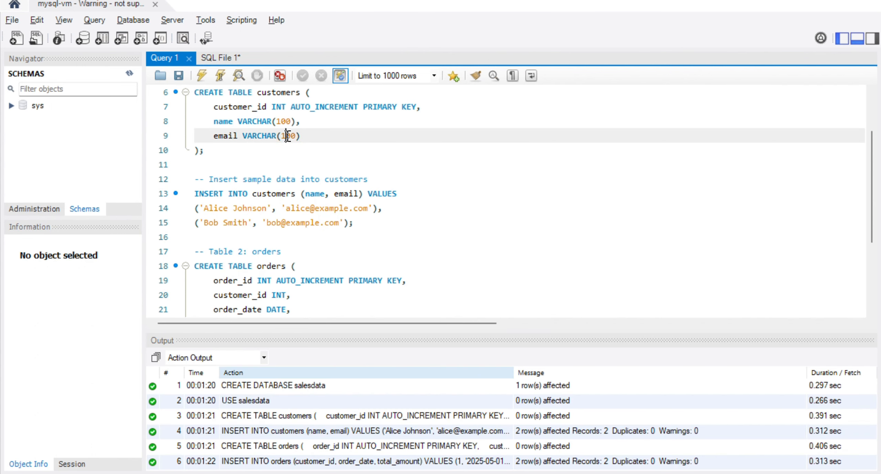
pyautogui.hotkey('ctrl', 'a')
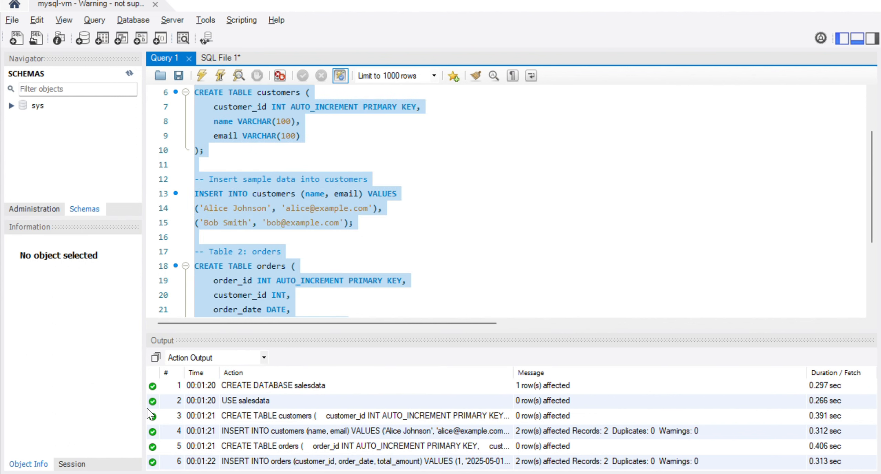
pyautogui.click(253, 179)
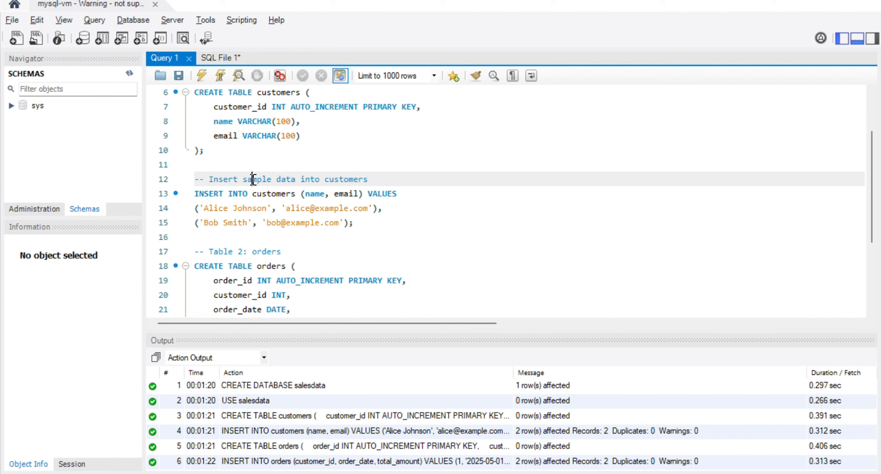
pyautogui.moveTo(354, 222); pyautogui.dragTo(192, 195)
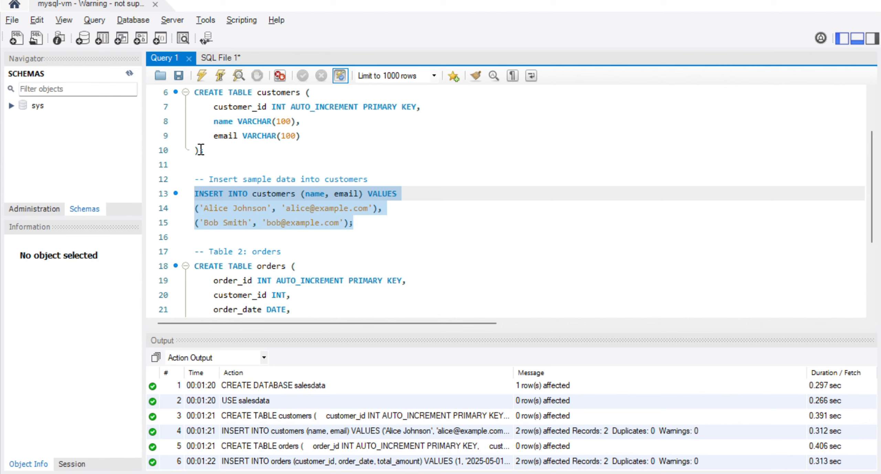
# - Refresh Schemas and expand salesdata's Tables to reveal customers and orders
pyautogui.click(130, 74)
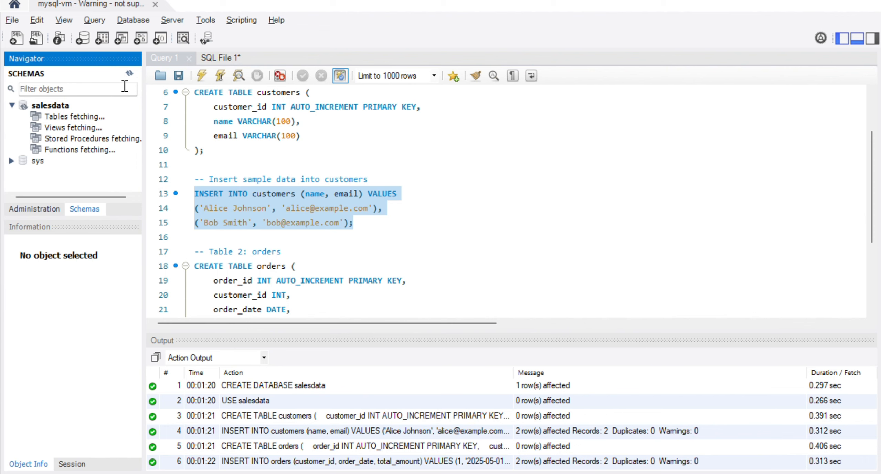
pyautogui.click(12, 105)
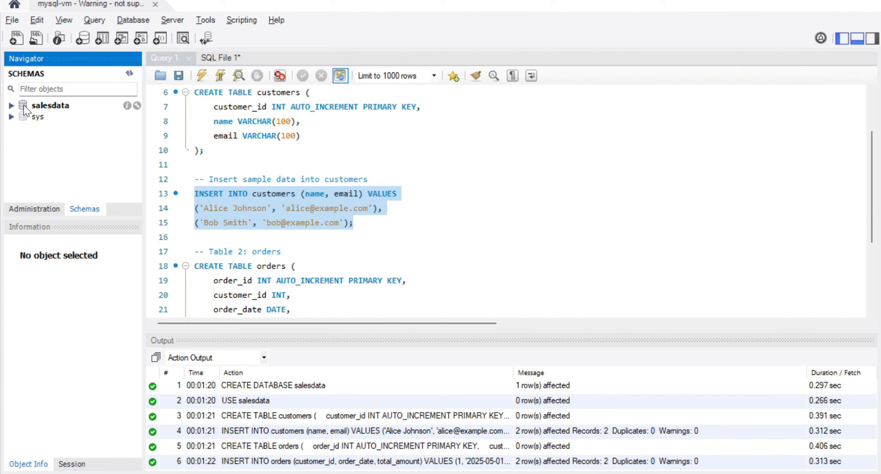
pyautogui.click(12, 106)
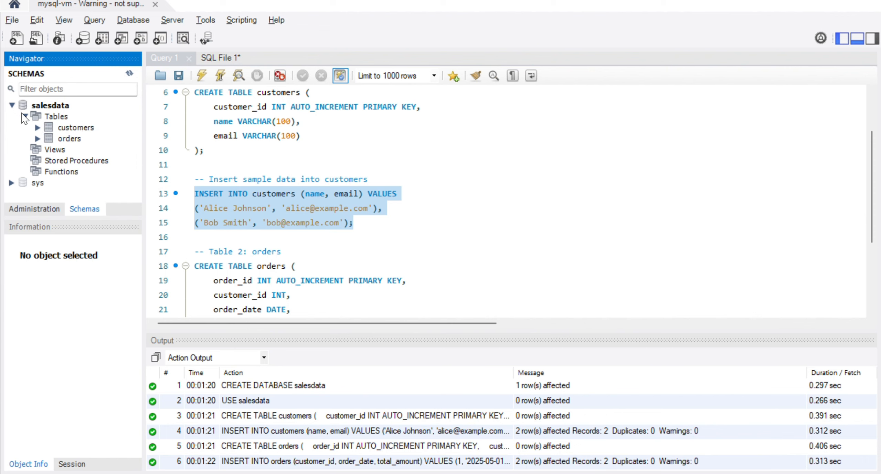
pyautogui.click(25, 117)
pyautogui.click(24, 117)
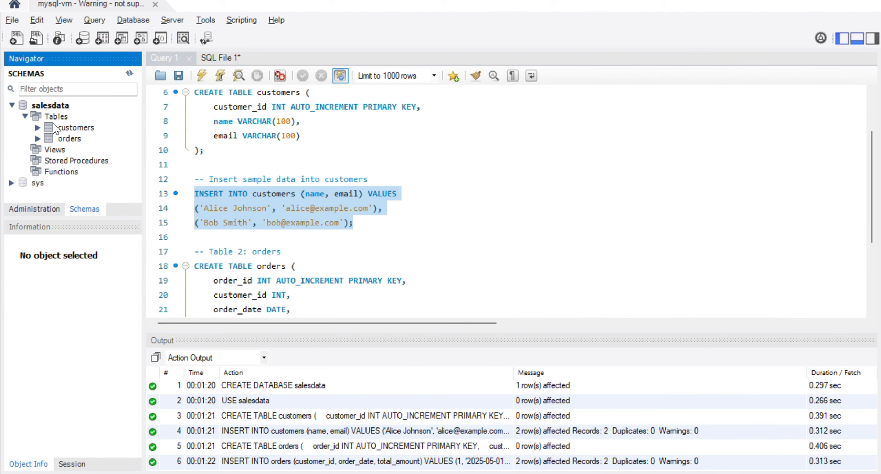
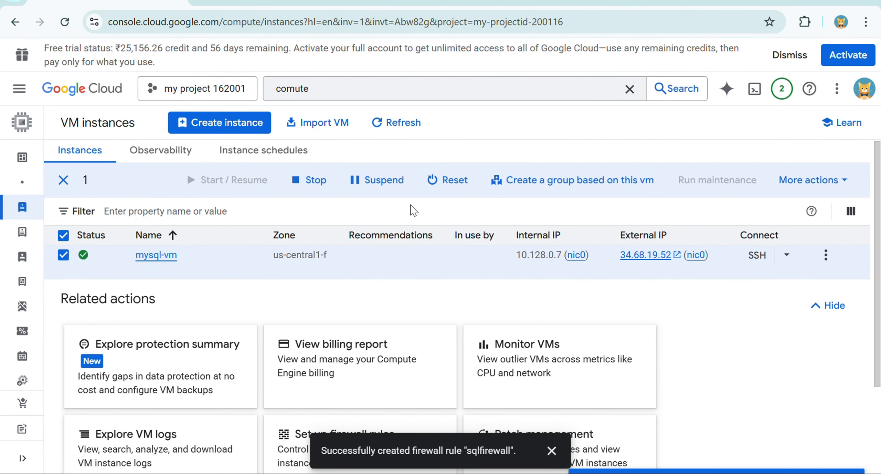
pyautogui.moveTo(120, 49); pyautogui.dragTo(150, 52)
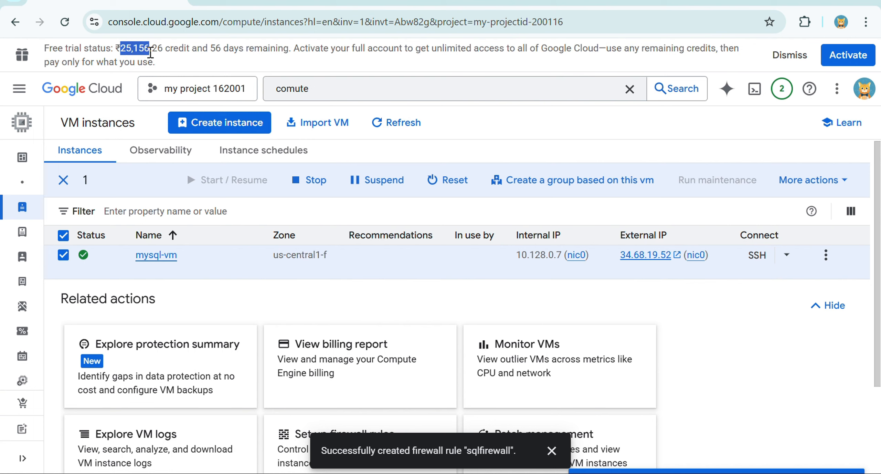
pyautogui.click(452, 146)
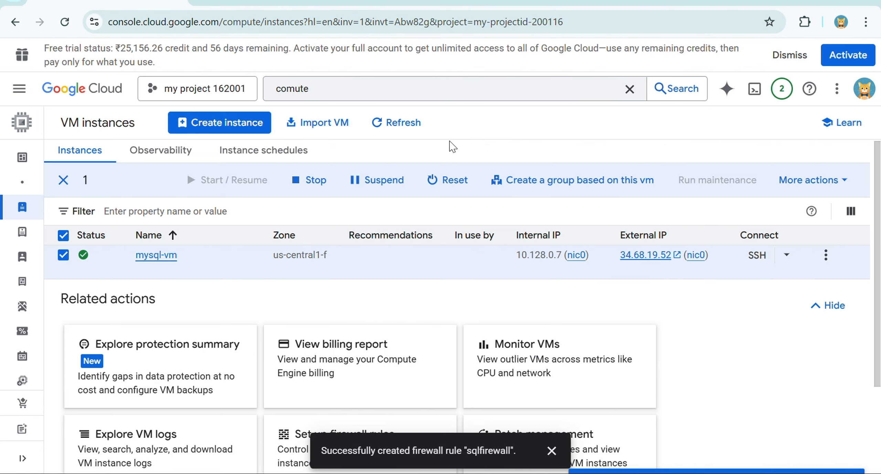
# - Stop mysql-vm after one cancelled attempt, leaving internal IP 10.128.0.7 and no external IP
pyautogui.click(309, 179)
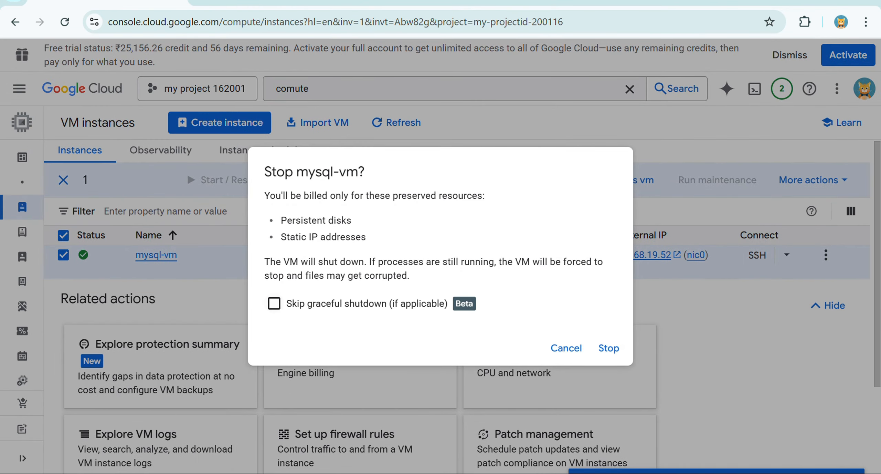
pyautogui.click(609, 348)
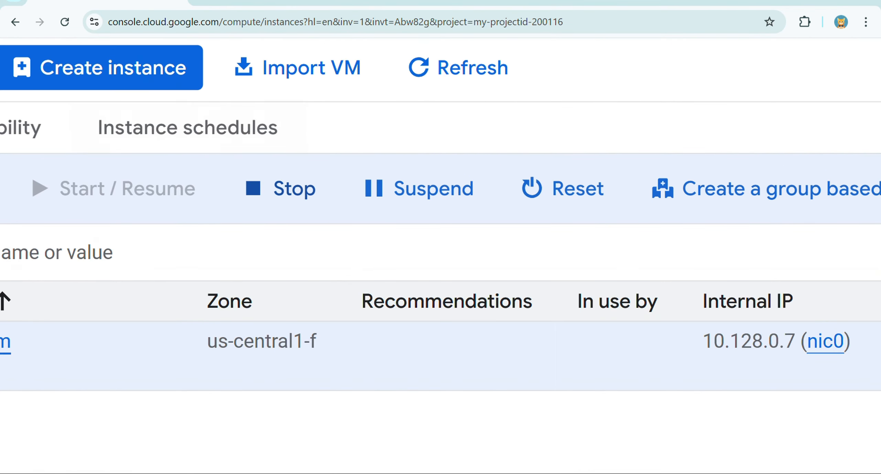
pyautogui.click(299, 180)
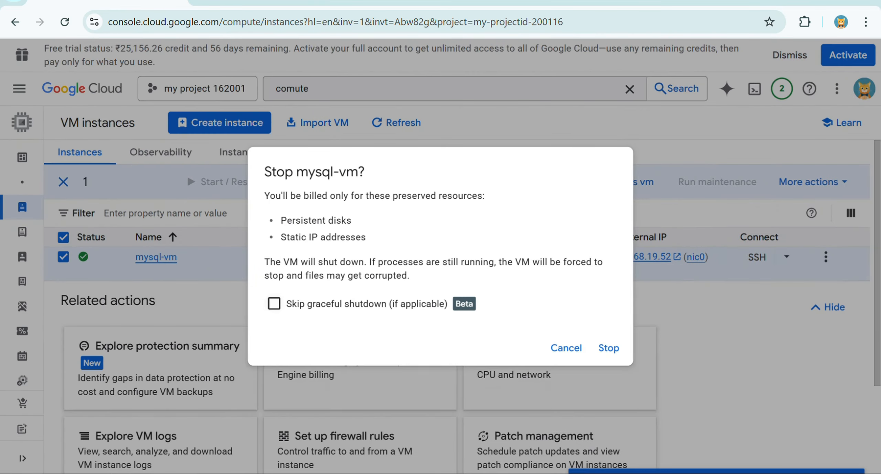
pyautogui.click(609, 348)
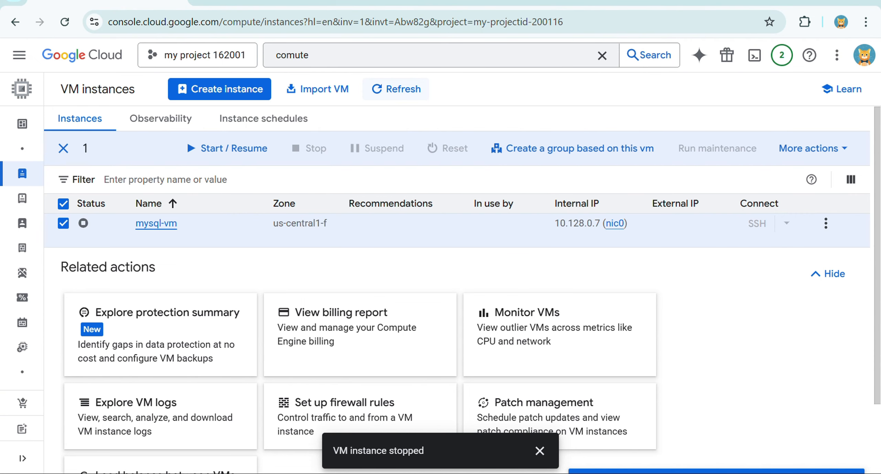
pyautogui.scroll(1, 705, 219)
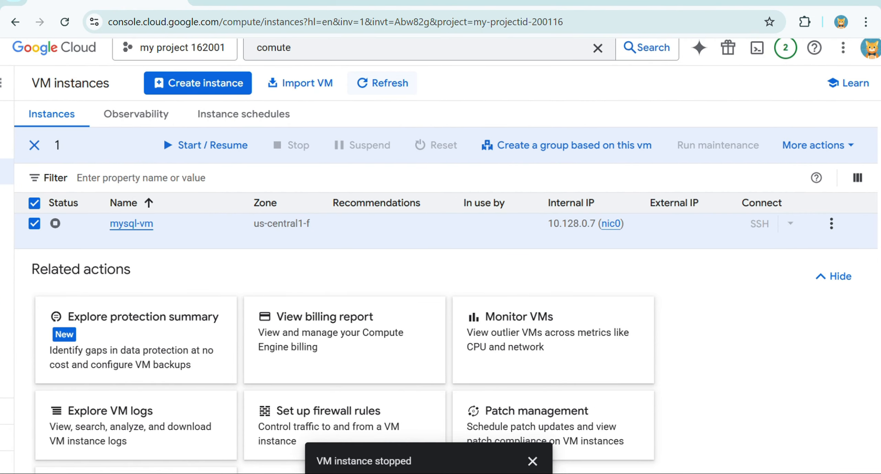
pyautogui.scroll(5, 699, 213)
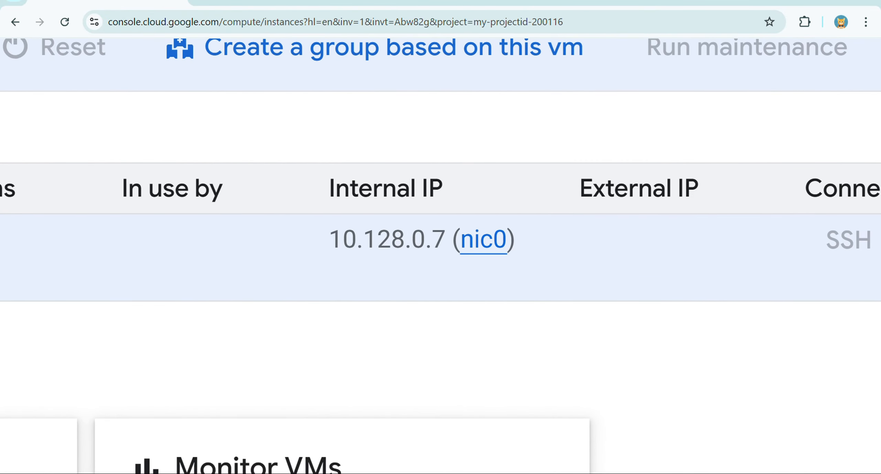
pyautogui.scroll(-3, 170, 43)
pyautogui.scroll(-3, 178, 46)
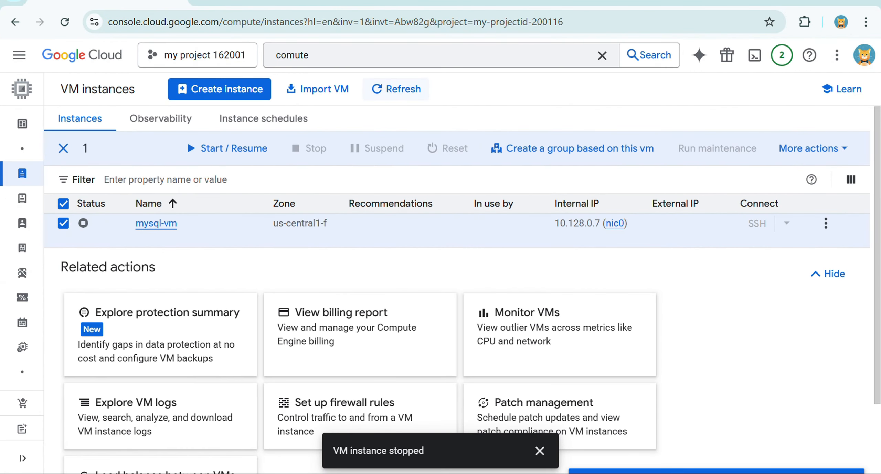
pyautogui.scroll(-1, 718, 148)
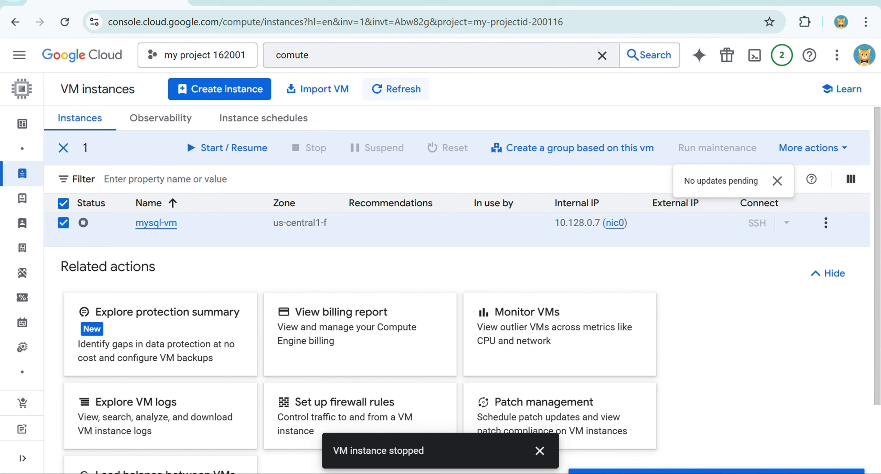
pyautogui.moveTo(510, 473)
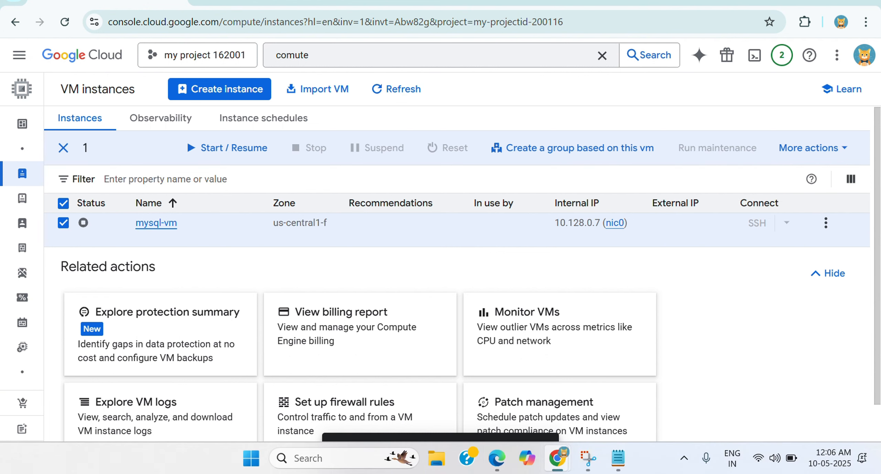
# - Launch MySQL Workbench, try the mysql-vm connection, and dismiss the connection failure error
pyautogui.click(387, 461)
pyautogui.write('my')
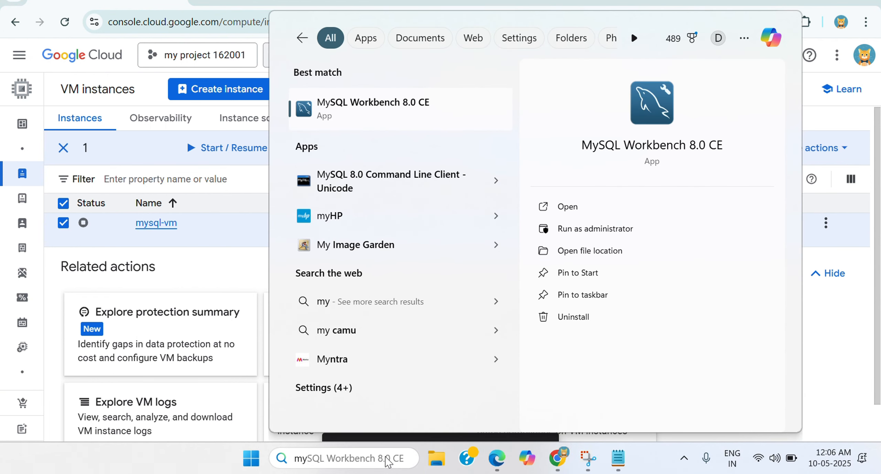
pyautogui.press('Return')
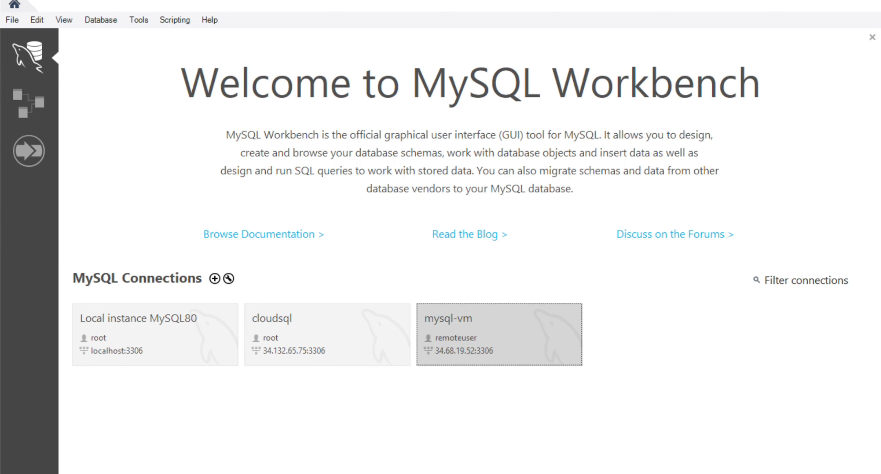
pyautogui.click(499, 333)
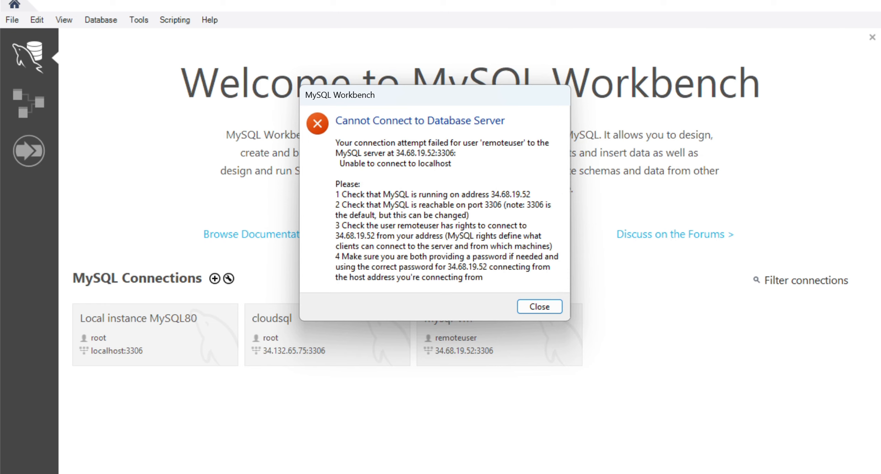
pyautogui.press('Return')
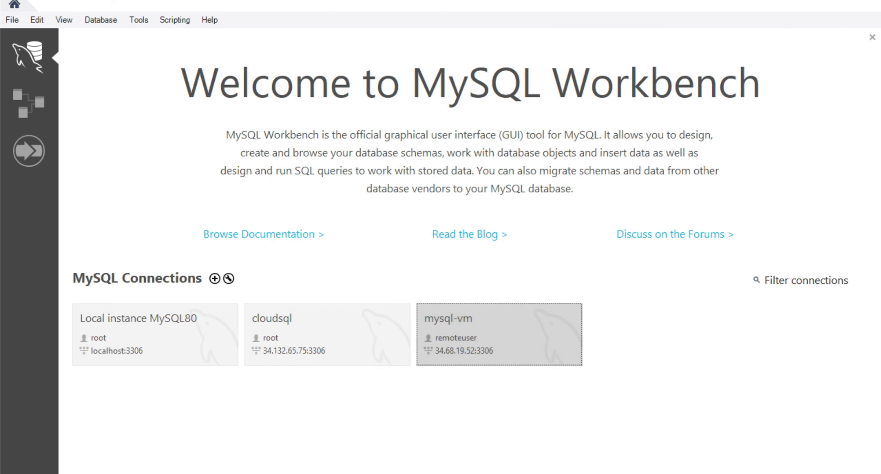
pyautogui.hotkey('alt', 'Tab')
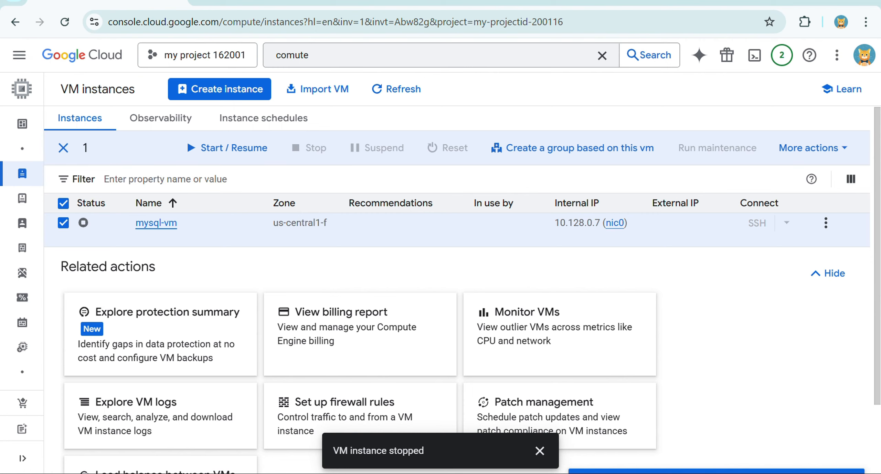
# - Start mysql-vm again so it comes up with new external IP 34.9.111.205
pyautogui.click(227, 148)
pyautogui.click(580, 293)
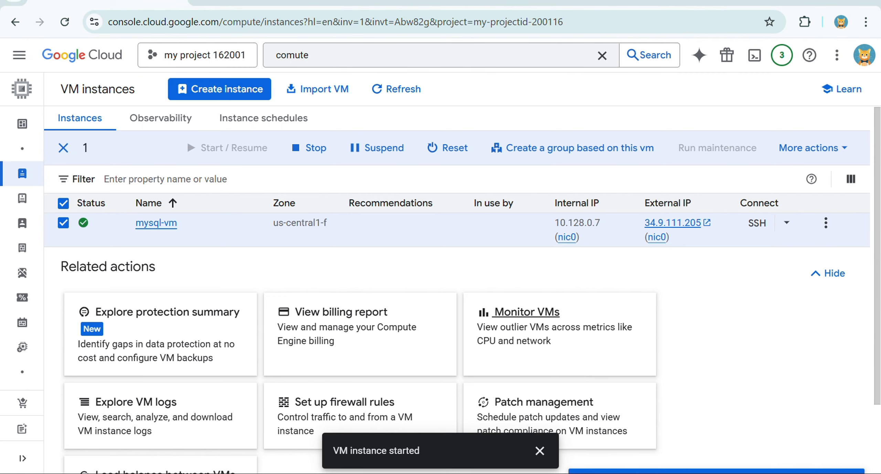
pyautogui.scroll(5, 714, 223)
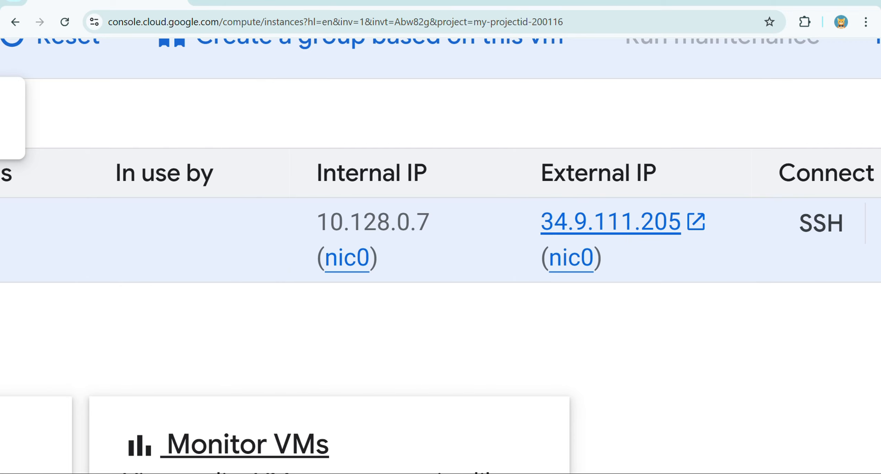
# - Edit the mysql-vm connection in Workbench and select its old hostname 34.68.19.52
pyautogui.click(619, 459)
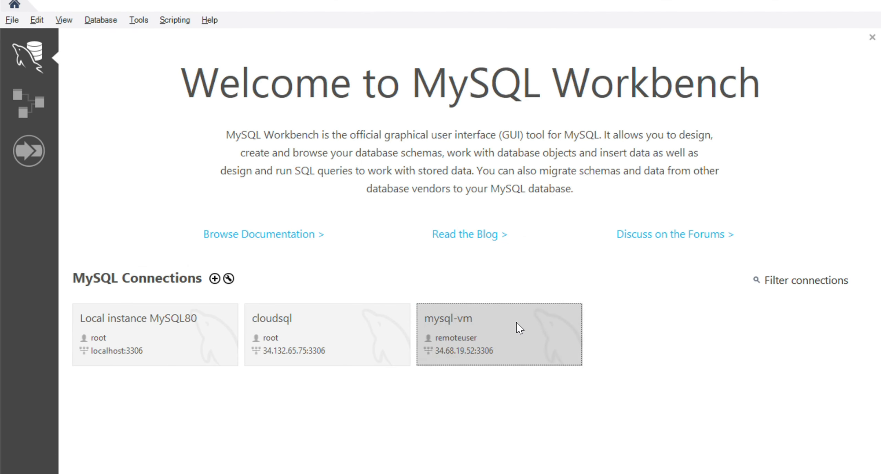
pyautogui.rightClick(481, 319)
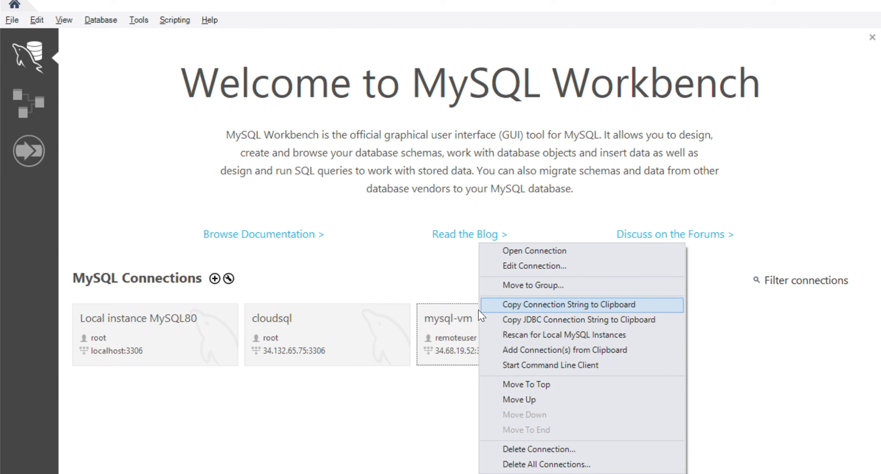
pyautogui.click(511, 265)
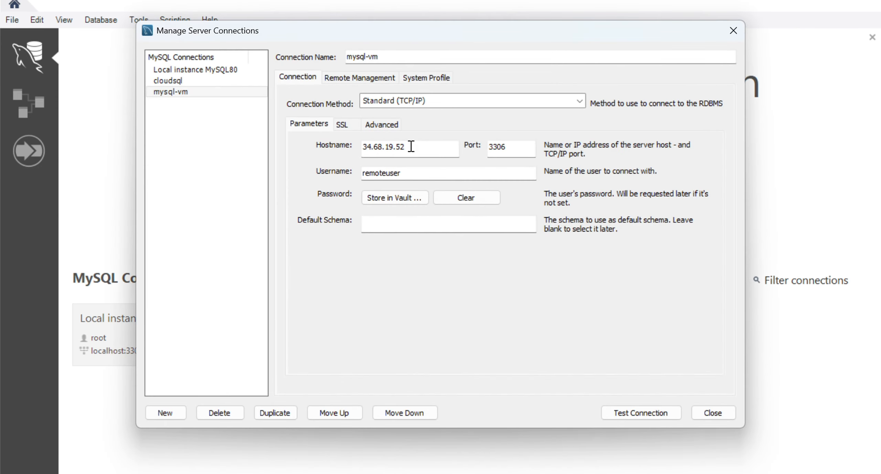
pyautogui.click(406, 146)
pyautogui.moveTo(407, 146); pyautogui.dragTo(362, 150)
# - Place Workbench on the left and the Cloud Console VM list on the right, side by side
pyautogui.hotkey('alt', 'Tab')
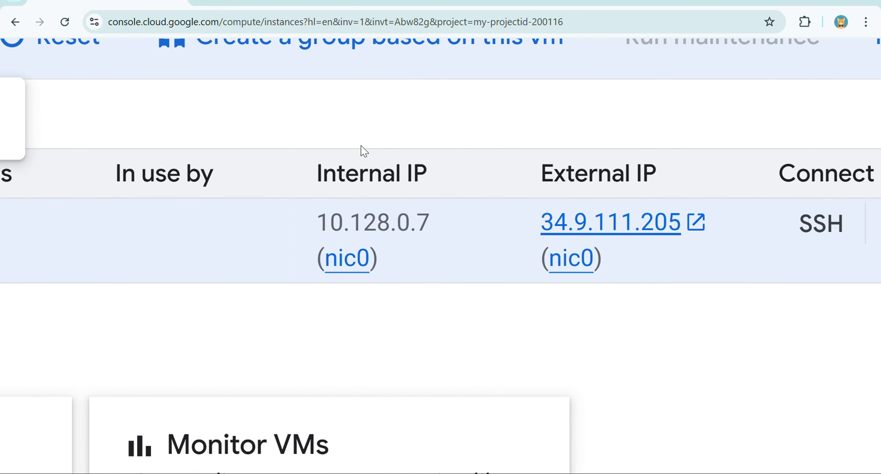
pyautogui.hotkey('alt', 'Tab')
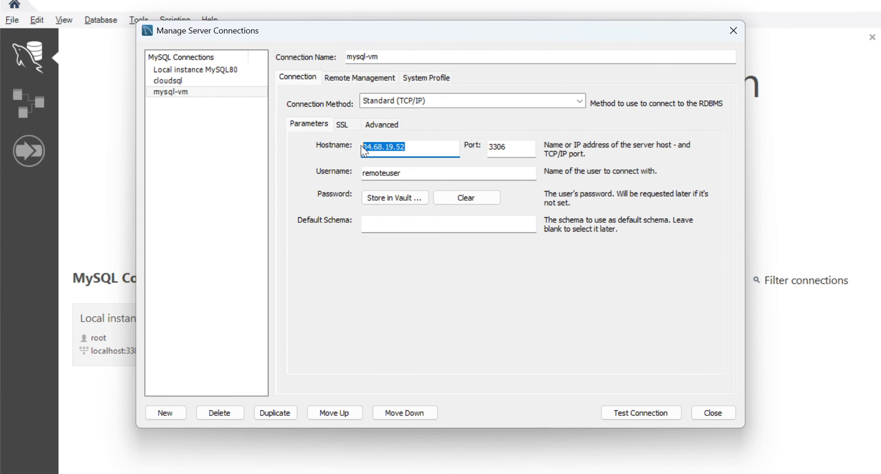
pyautogui.hotkey('alt', 'Tab')
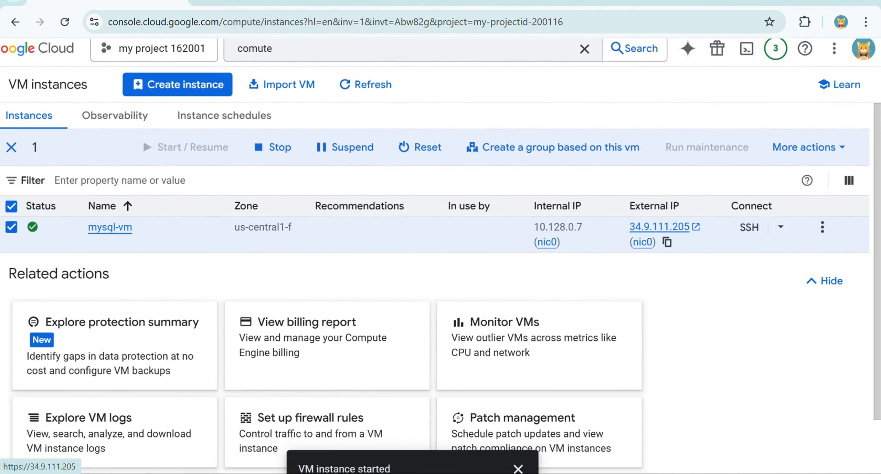
pyautogui.press('super+Right')
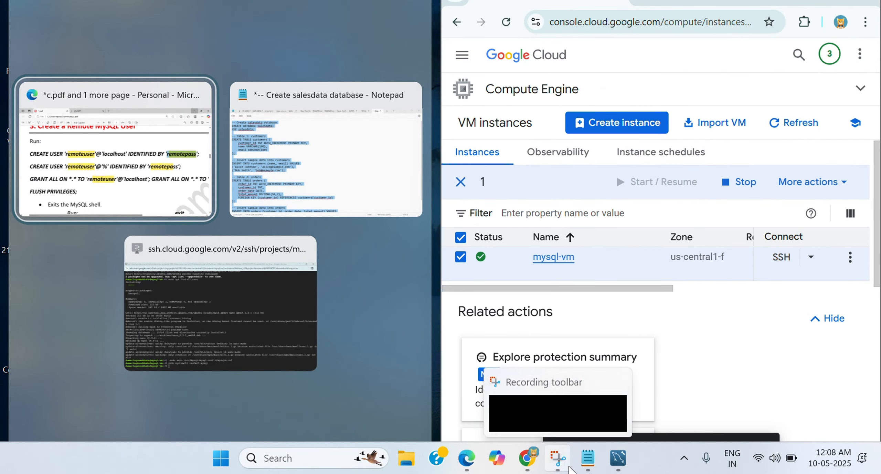
pyautogui.click(619, 463)
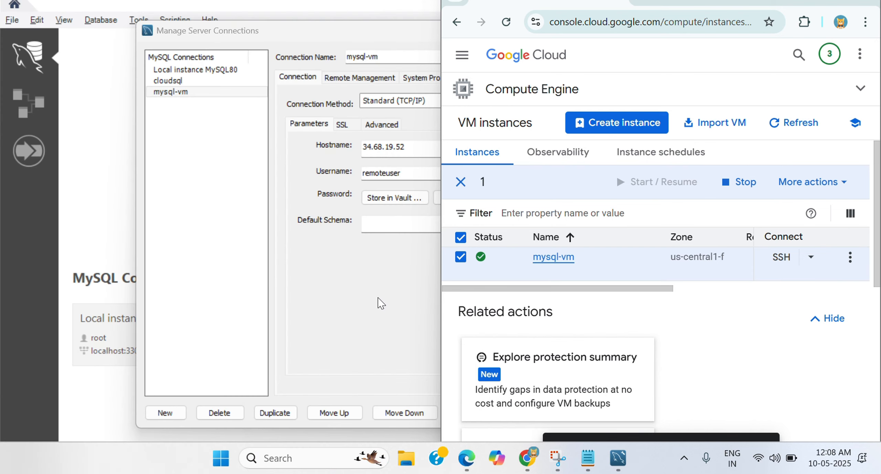
pyautogui.press('super+Up')
pyautogui.press('super+Left')
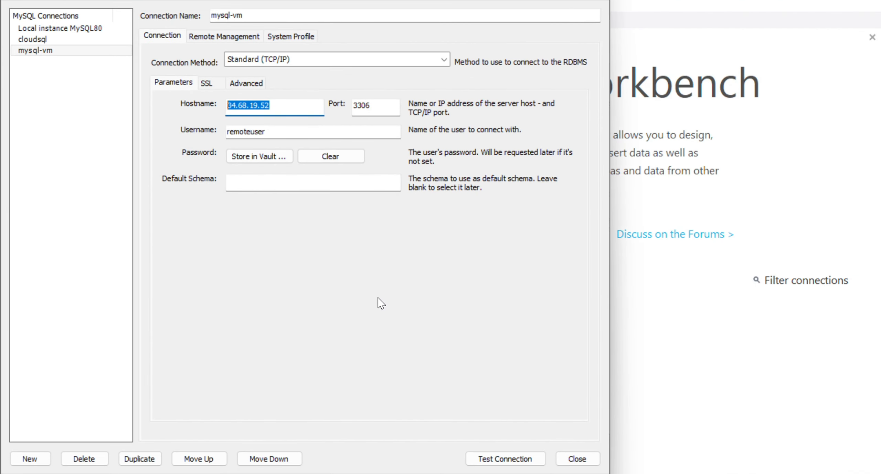
pyautogui.moveTo(527, 462)
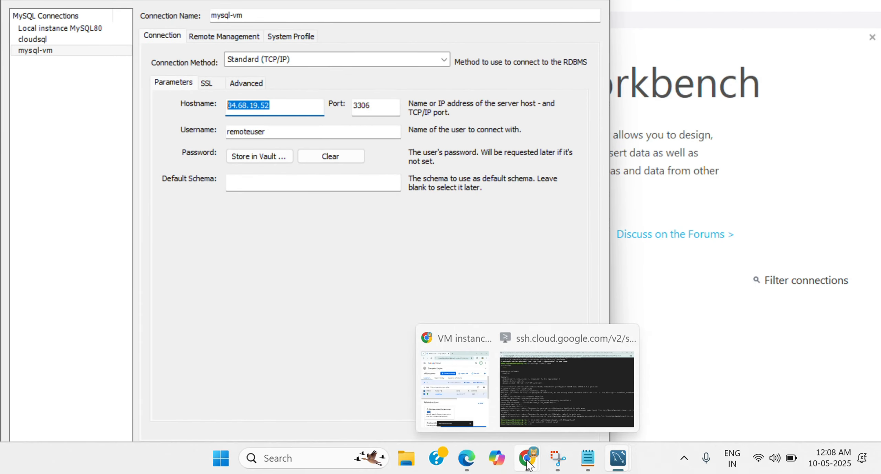
pyautogui.click(431, 393)
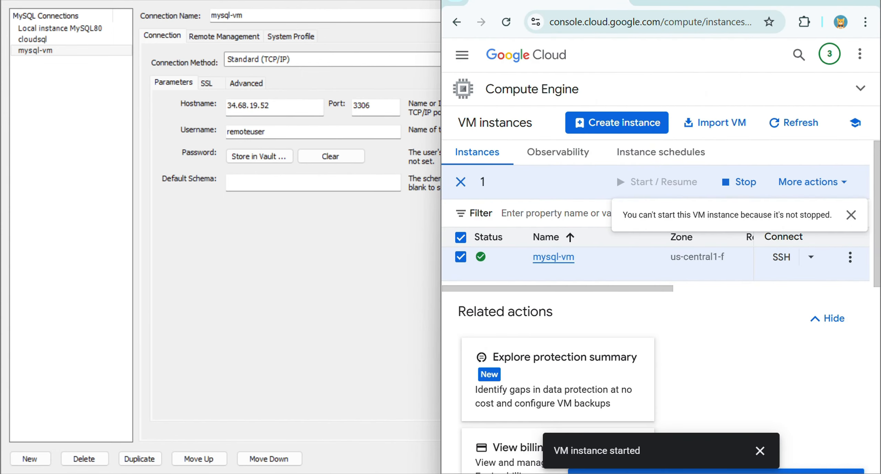
pyautogui.hscroll(5, 449, 257)
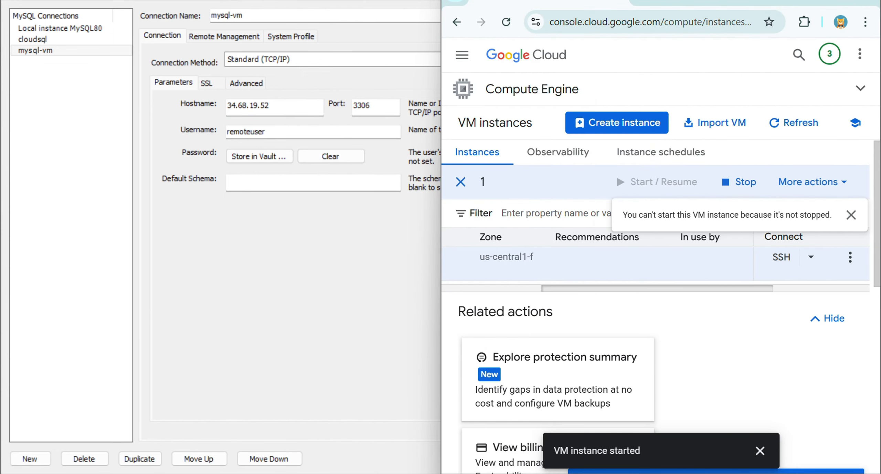
pyautogui.hscroll(3, 654, 256)
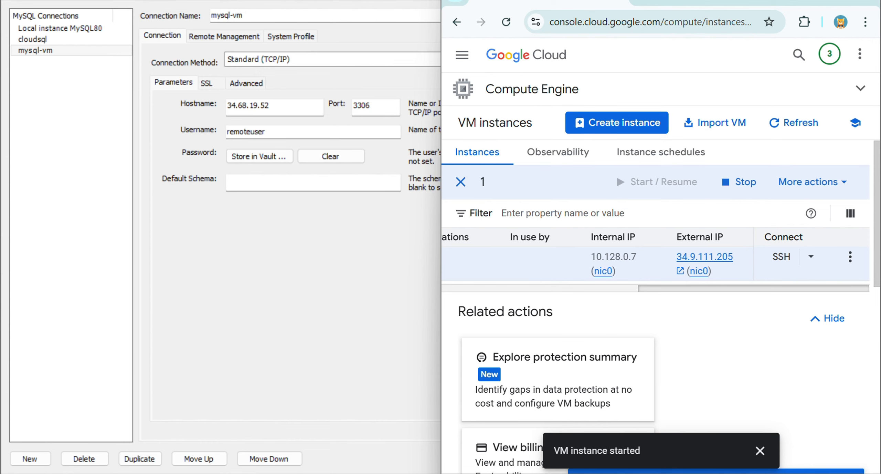
# - Copy external IP 34.9.111.205 from the VM list and paste it as the connection hostname
pyautogui.click(280, 109)
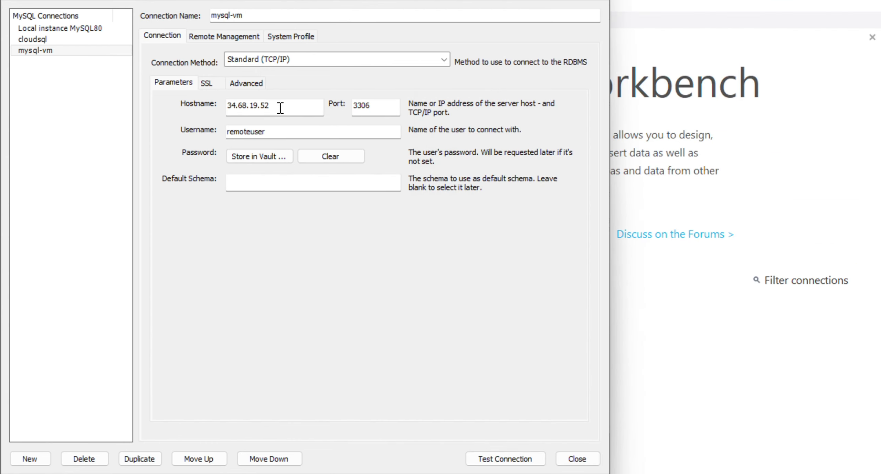
pyautogui.moveTo(280, 108); pyautogui.dragTo(225, 106)
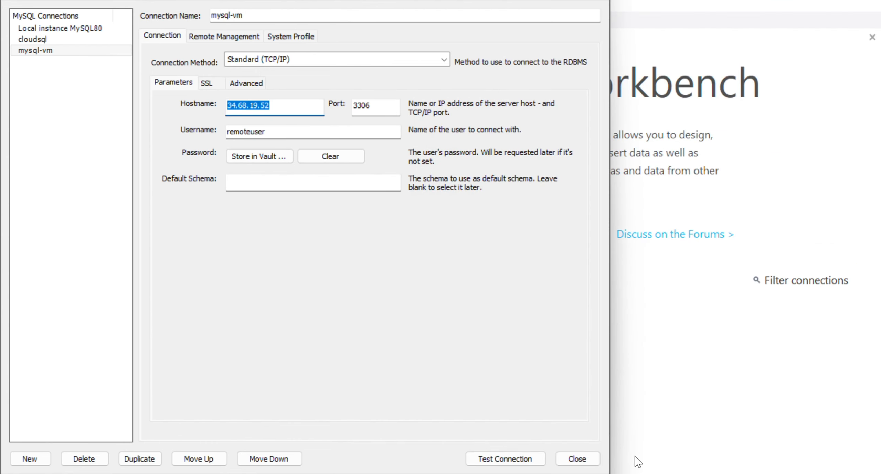
pyautogui.moveTo(527, 458)
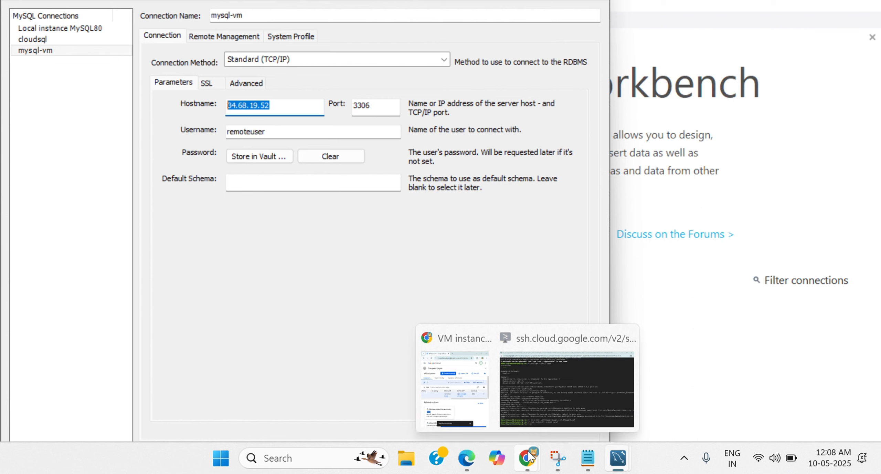
pyautogui.click(456, 391)
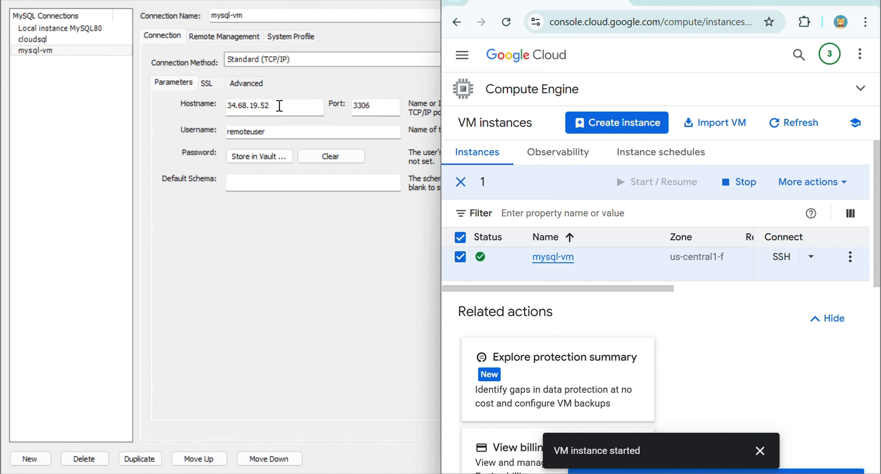
pyautogui.click(280, 106)
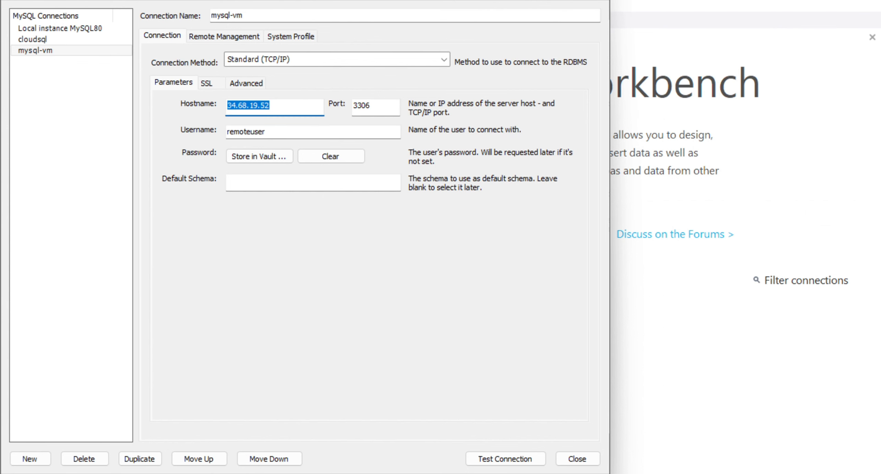
pyautogui.moveTo(526, 458)
pyautogui.click(458, 388)
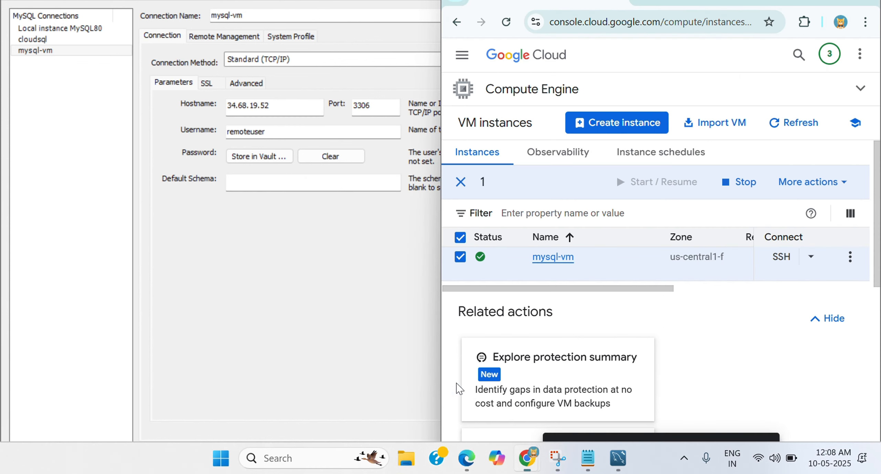
pyautogui.moveTo(658, 288); pyautogui.dragTo(782, 287)
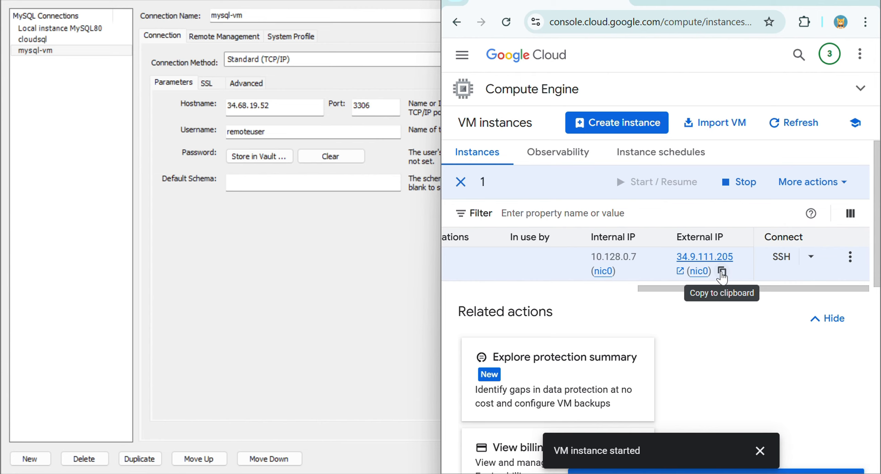
pyautogui.click(721, 272)
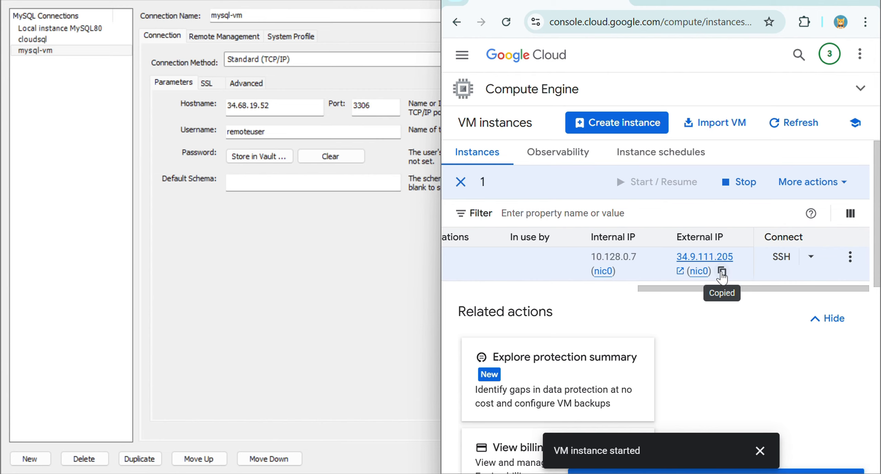
pyautogui.click(275, 104)
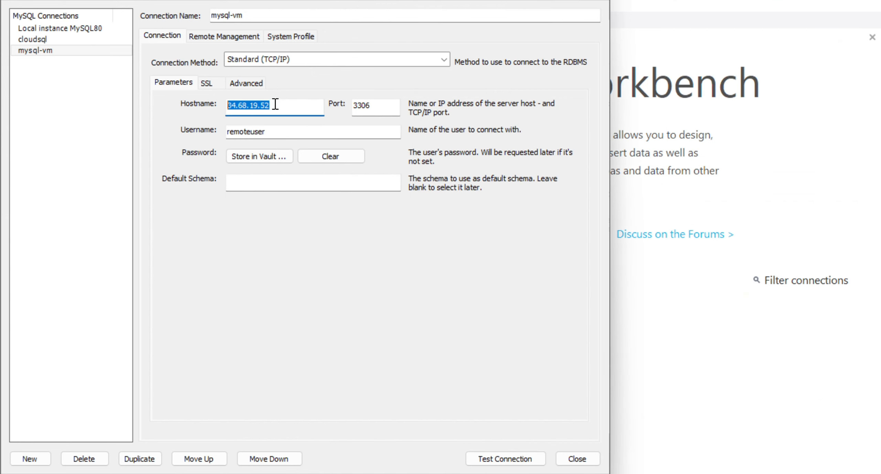
pyautogui.write('34.9.111.205')
# - Test the 34.9.111.205 connection with the account password, accepting the server version warning
pyautogui.click(498, 459)
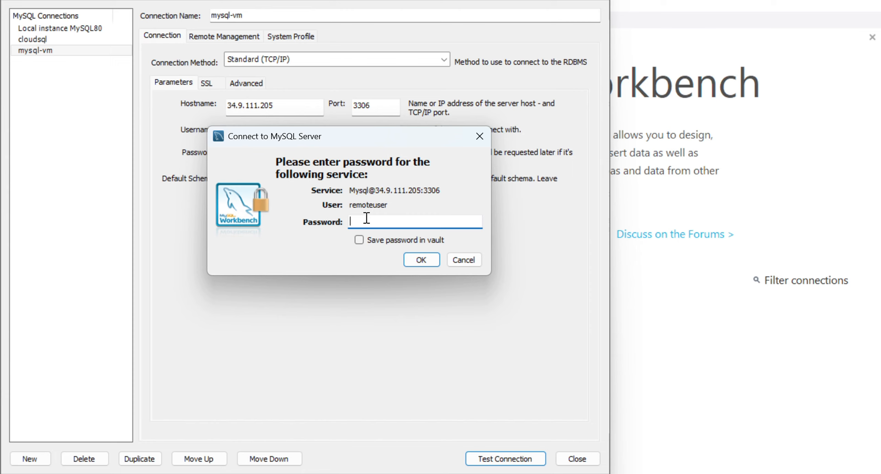
pyautogui.write('**********')
pyautogui.press('Return')
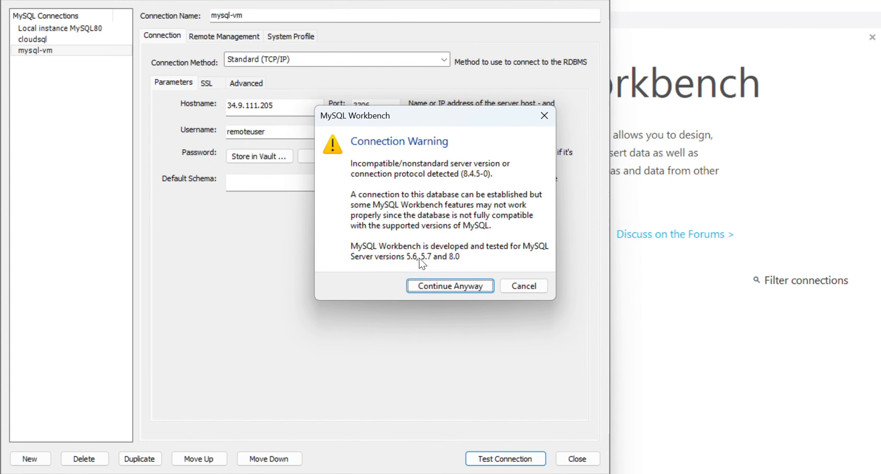
pyautogui.click(417, 286)
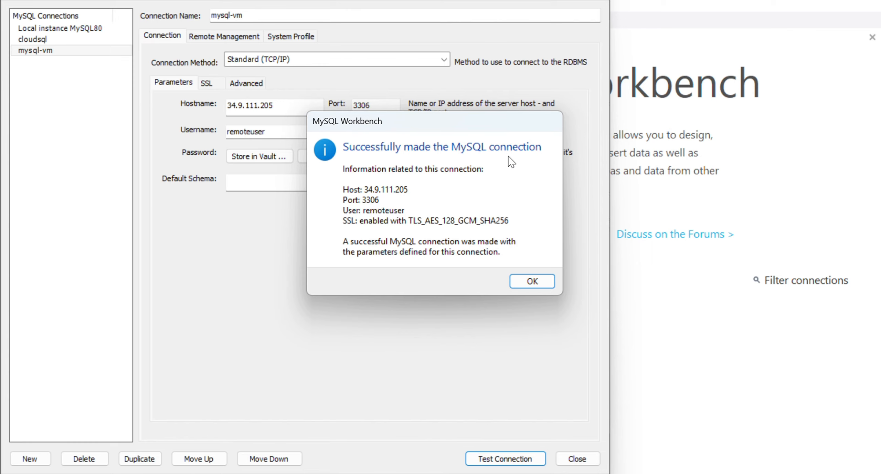
pyautogui.click(552, 281)
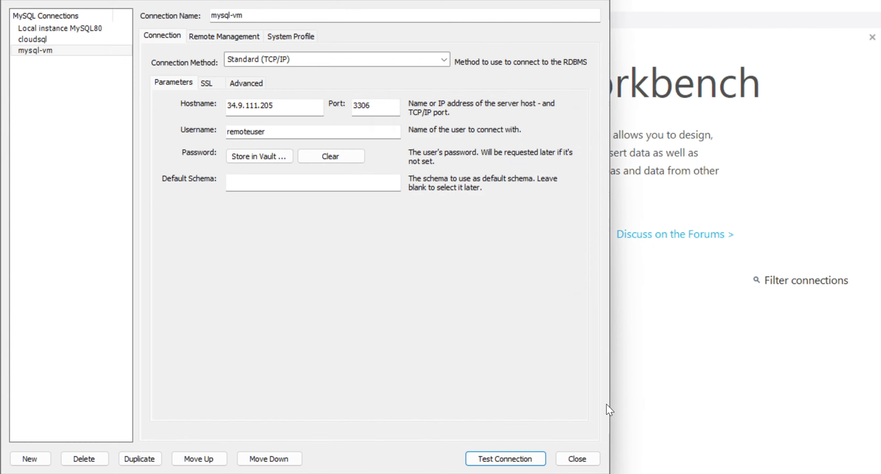
pyautogui.click(578, 460)
# - Open a mysql-vm query session past the version warning and review the salesdata script
pyautogui.click(505, 355)
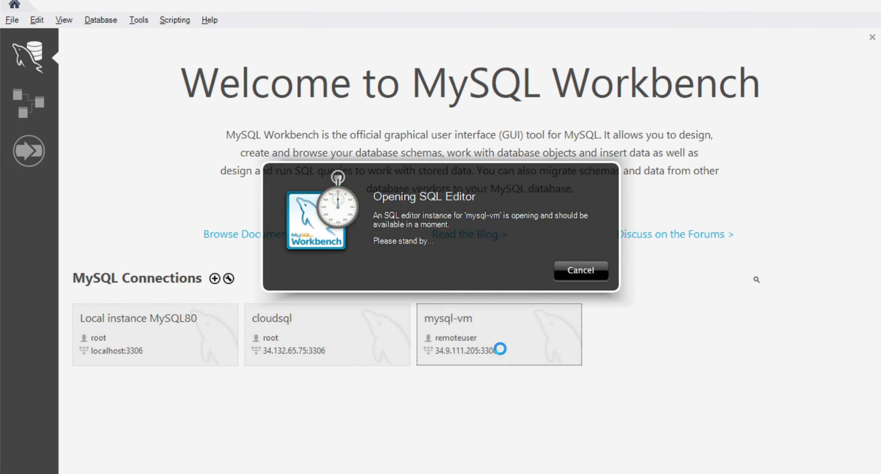
pyautogui.hotkey('alt', 'Tab')
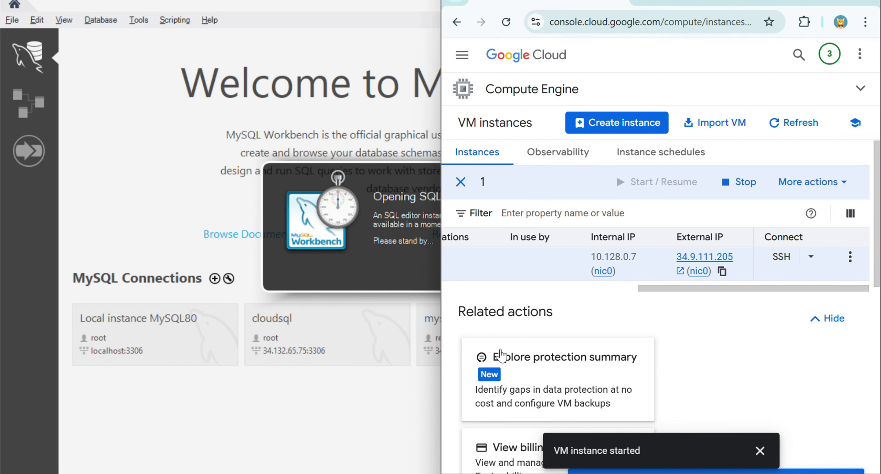
pyautogui.press('super+Up')
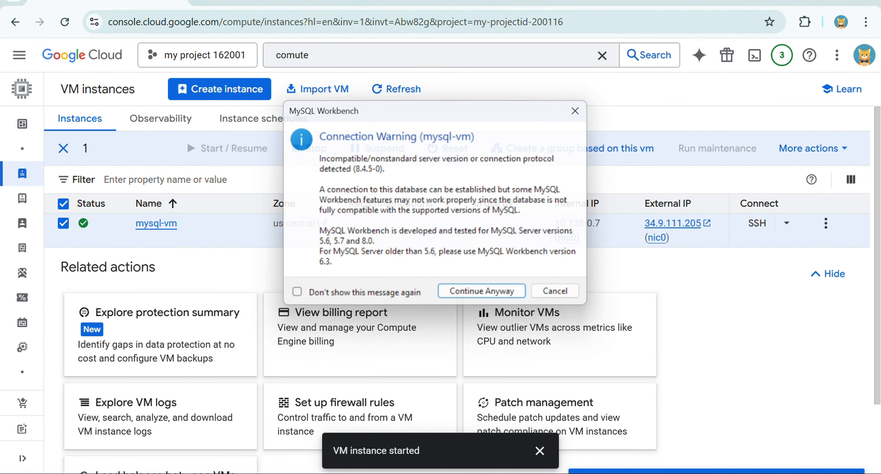
pyautogui.press('Return')
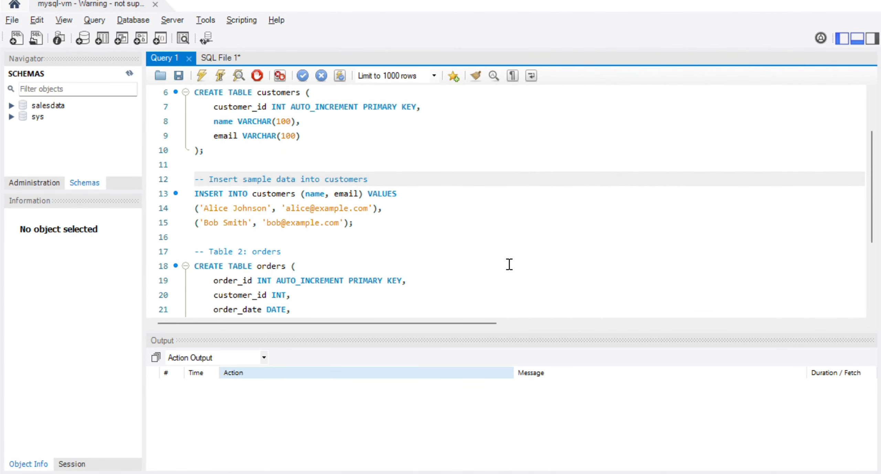
pyautogui.hotkey('ctrl', 'a')
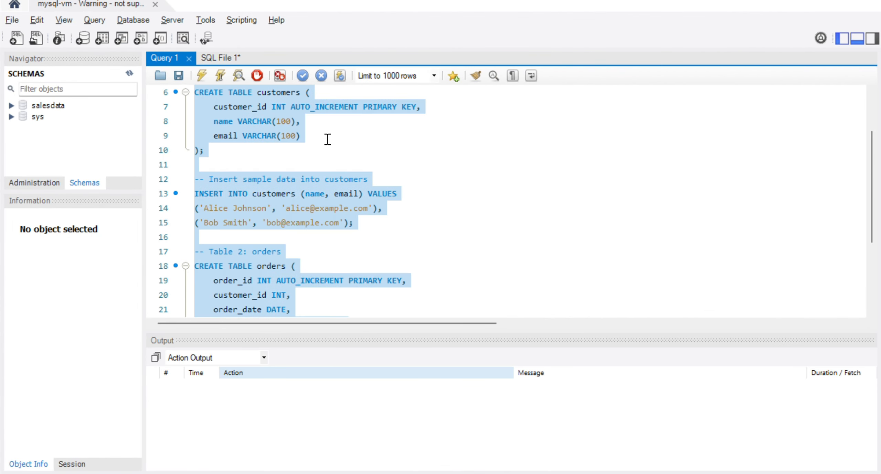
pyautogui.scroll(2, 327, 139)
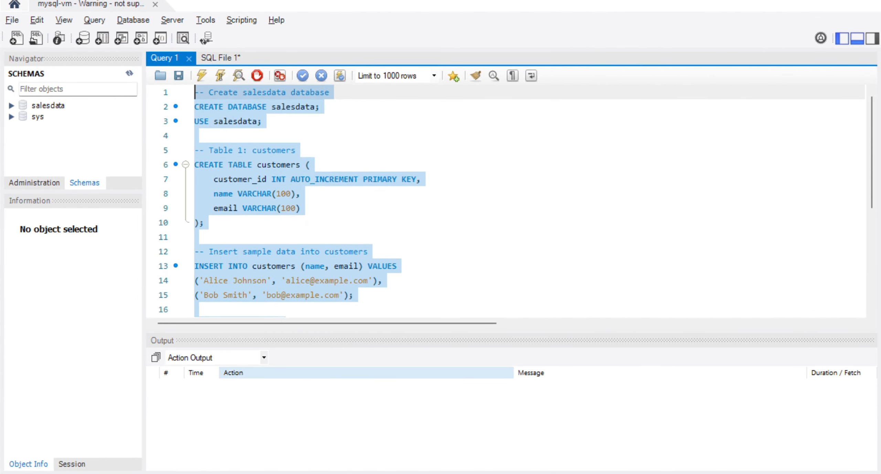
pyautogui.click(288, 121)
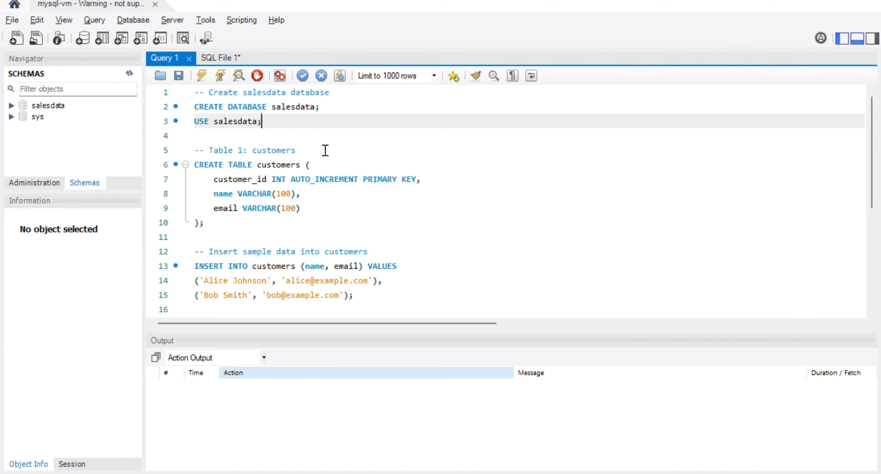
pyautogui.hotkey('alt', 'Tab')
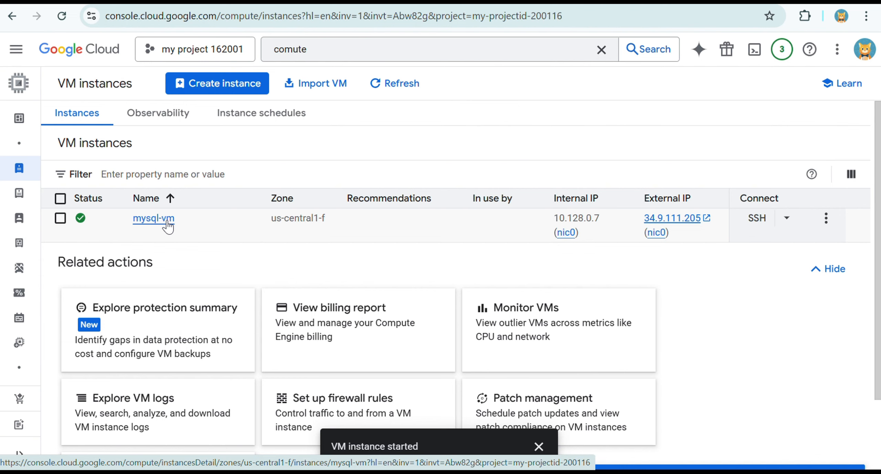
# - From mysql-vm's related actions, open the VPC firewall rules and select sqlfirewall
pyautogui.click(59, 220)
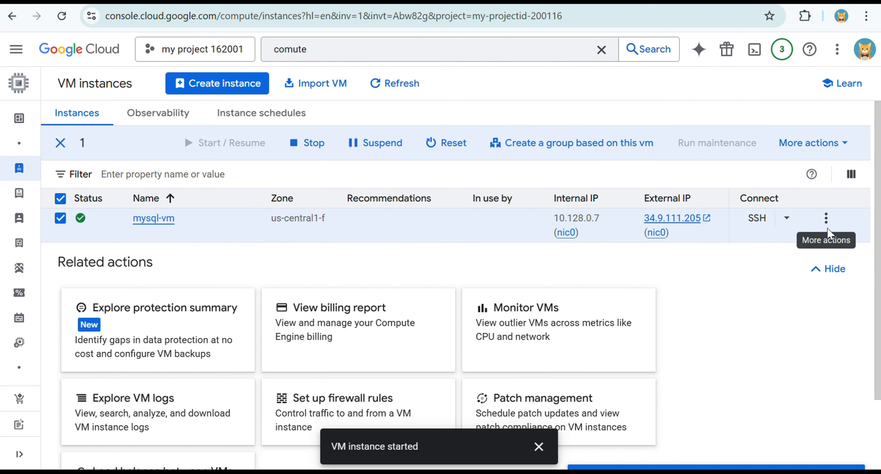
pyautogui.click(827, 219)
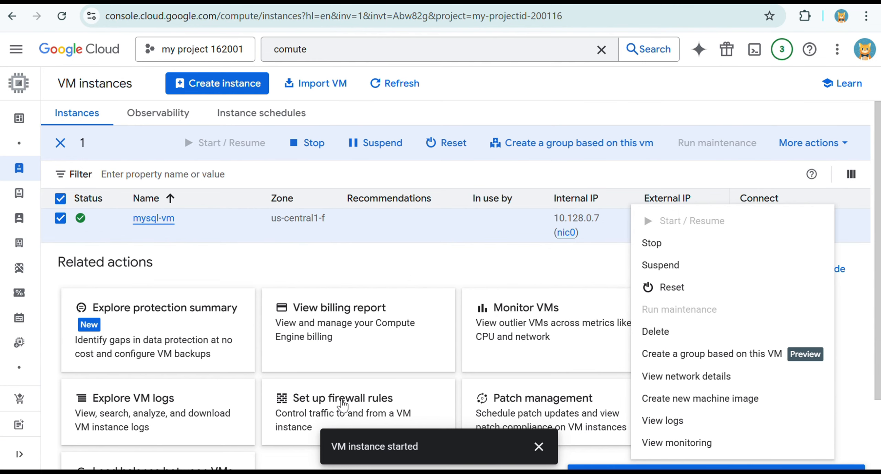
pyautogui.click(343, 404)
pyautogui.click(343, 399)
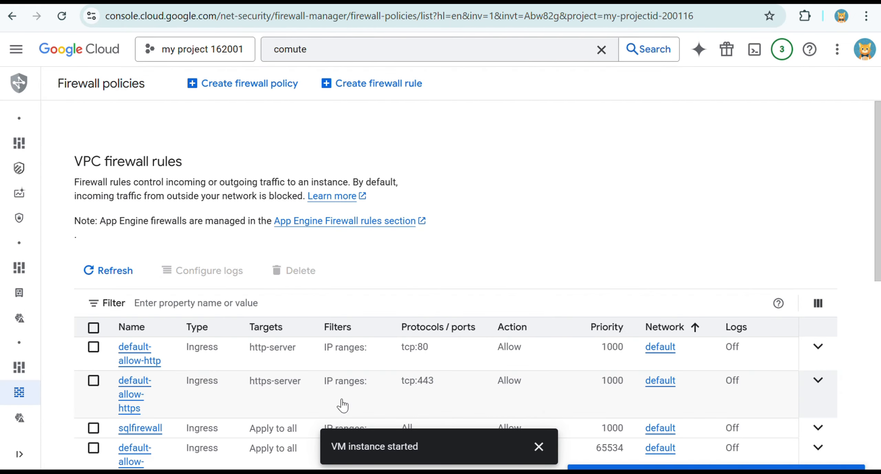
pyautogui.scroll(-2, 343, 401)
pyautogui.scroll(-2, 456, 286)
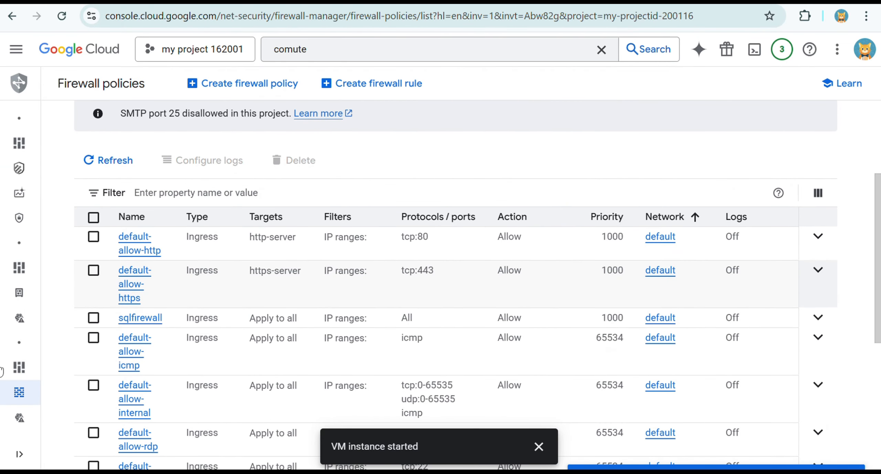
pyautogui.click(93, 318)
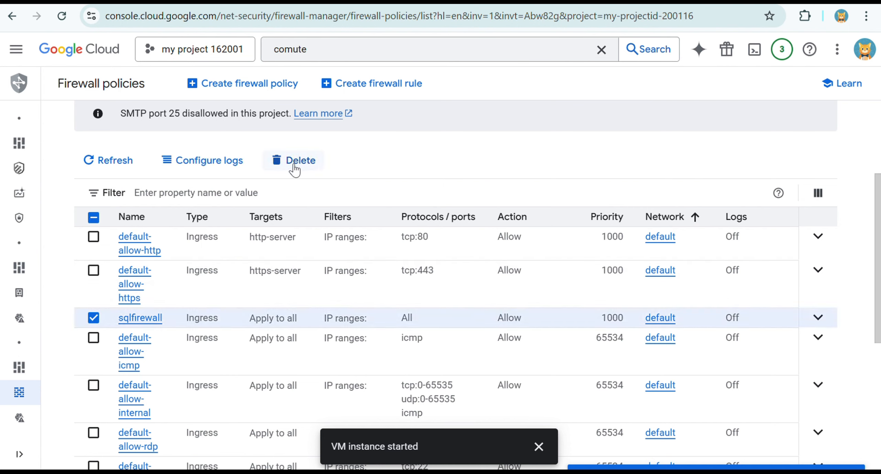